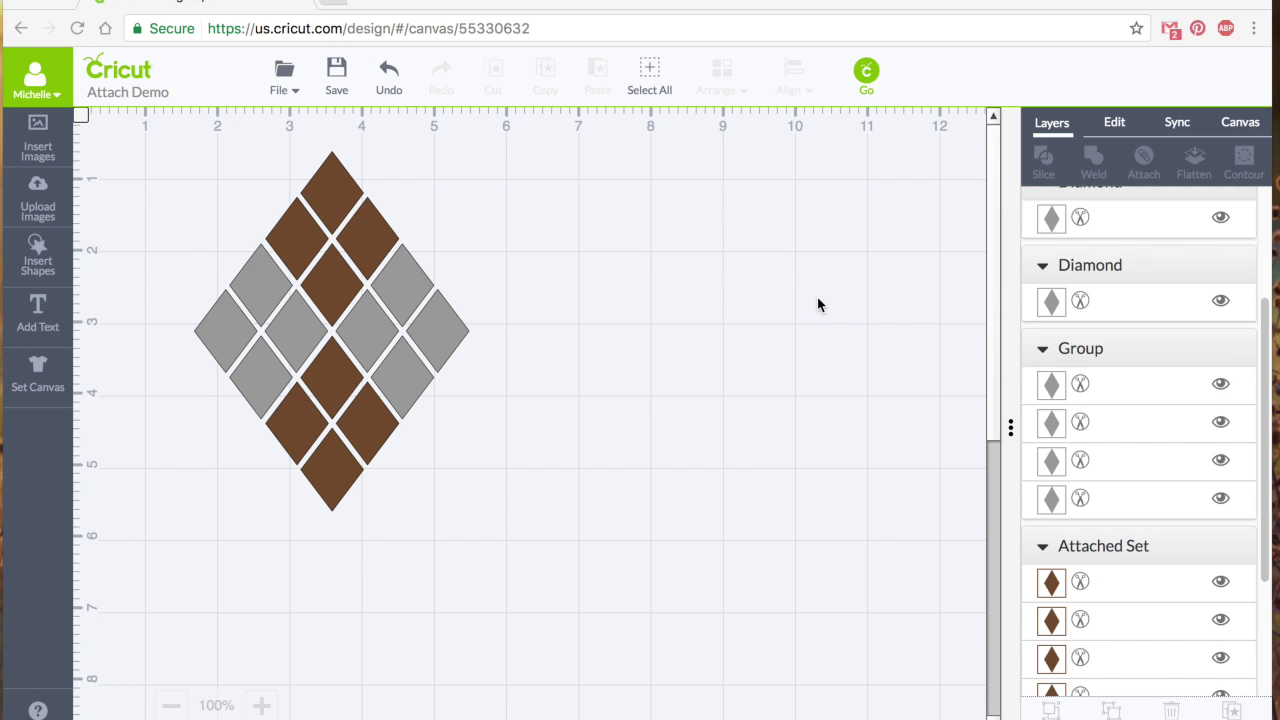
- Select the brown attached diamonds and check their right-click actions
scroll(1163, 270, up, 3)
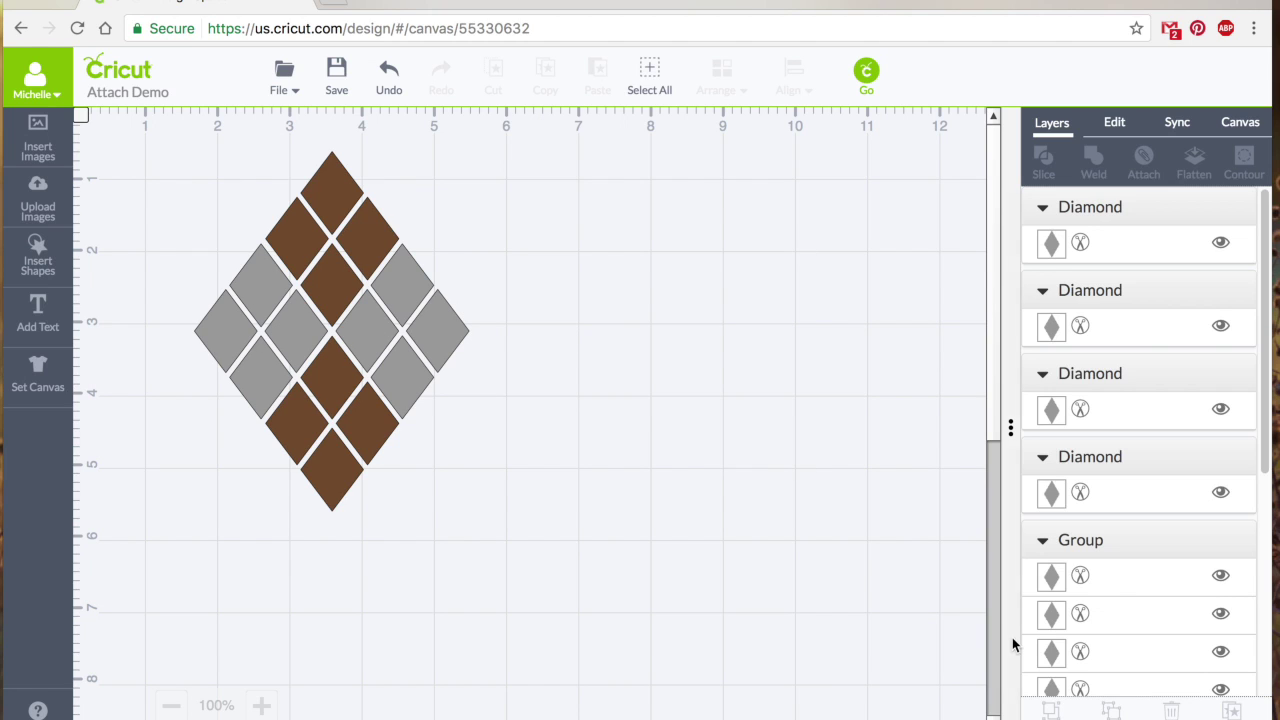
scroll(1153, 571, down, 5)
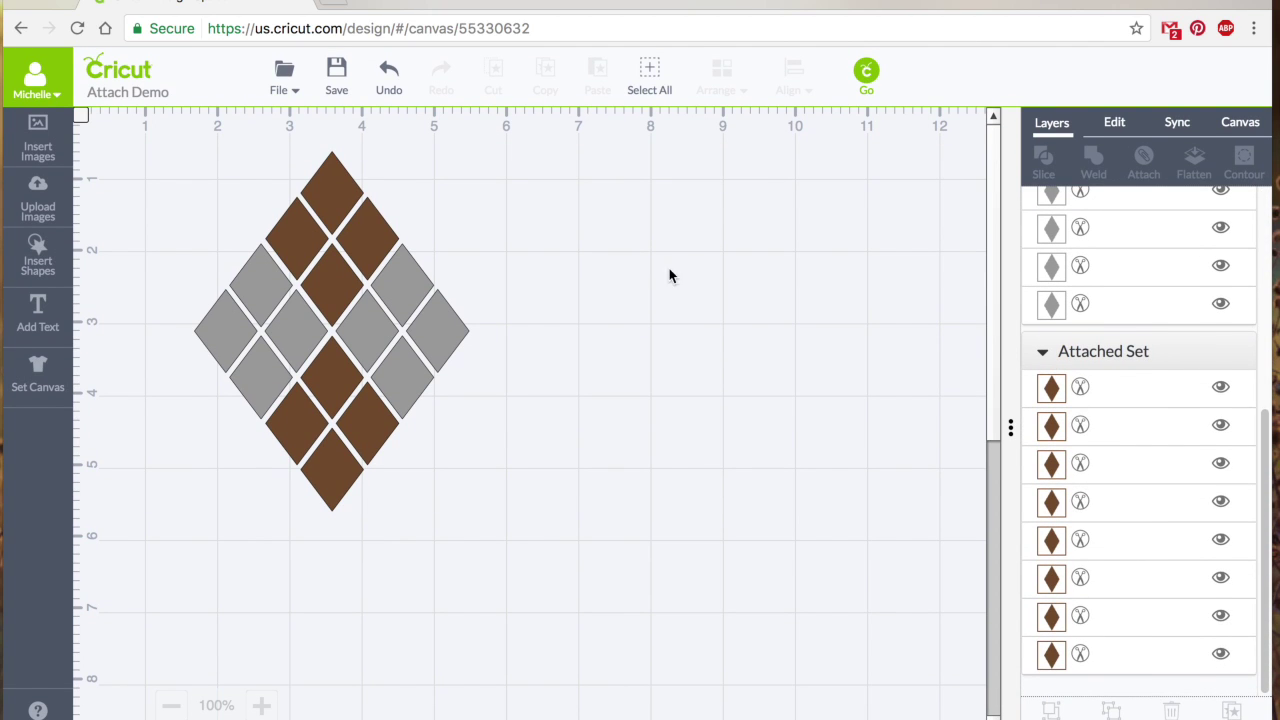
click(359, 224)
right_click(360, 224)
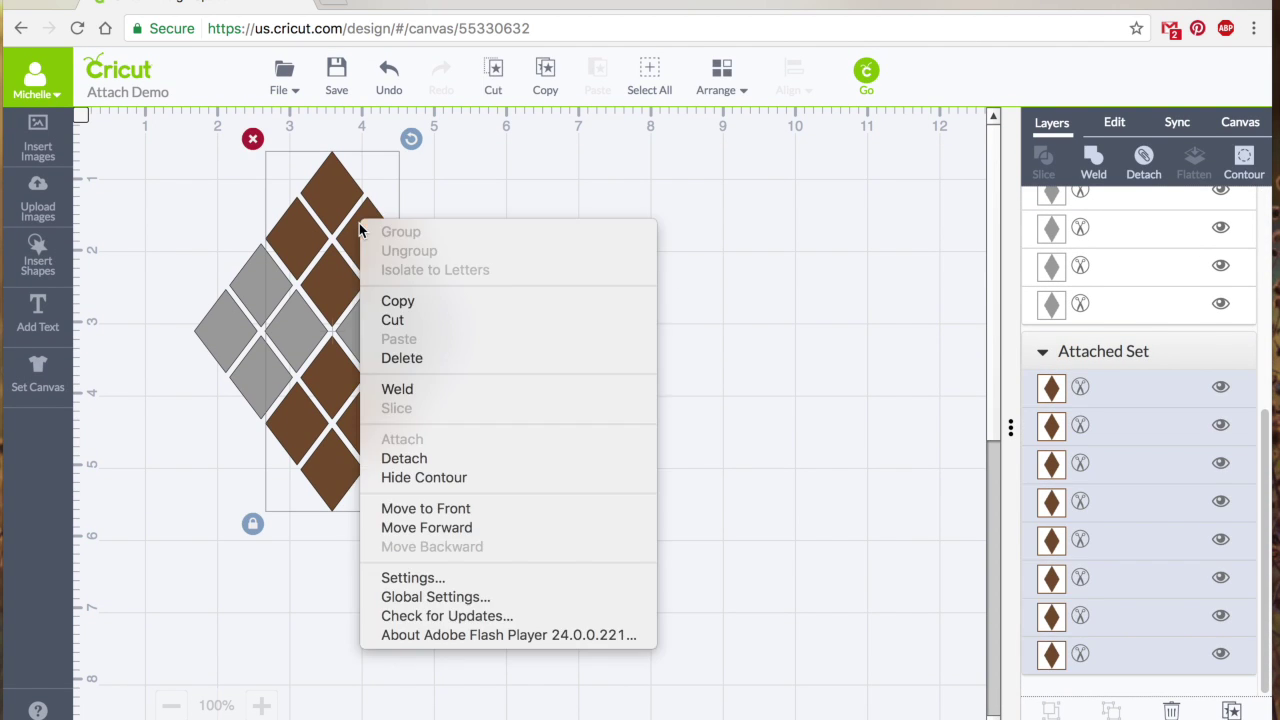
click(432, 461)
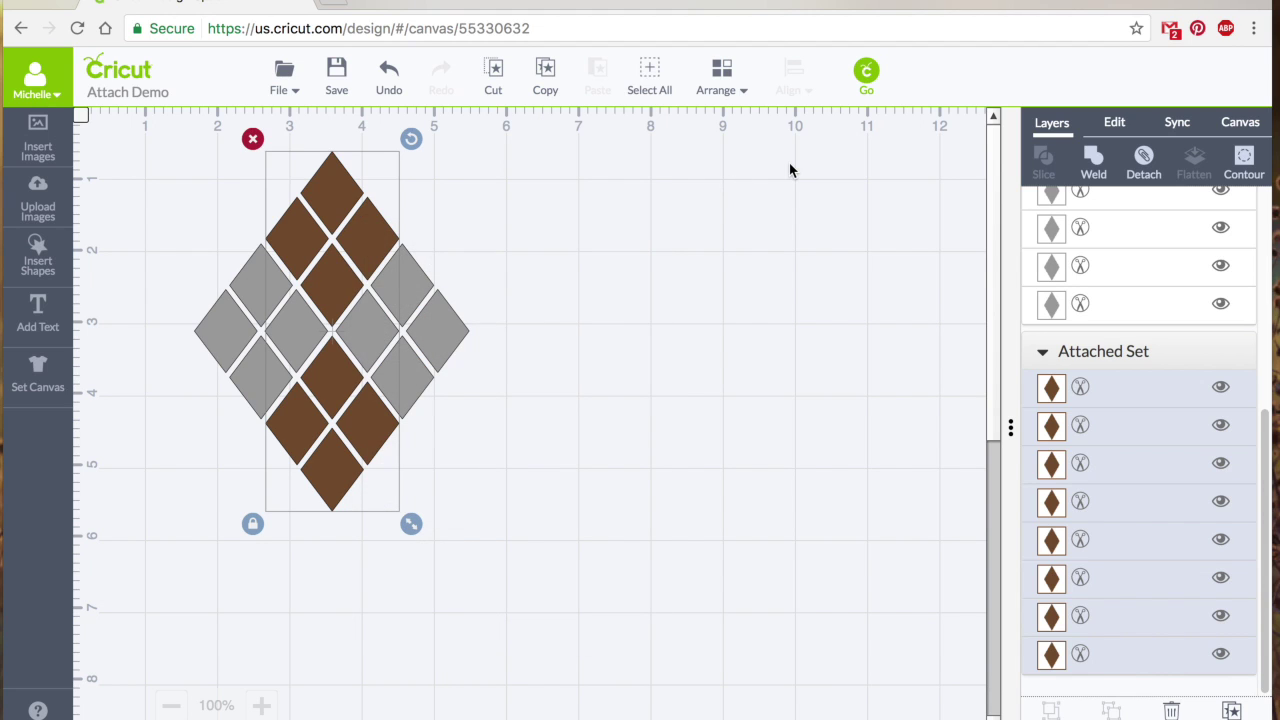
- Preview the mats with project copies raised to 4, checking the grey and brown diamond mats
click(866, 72)
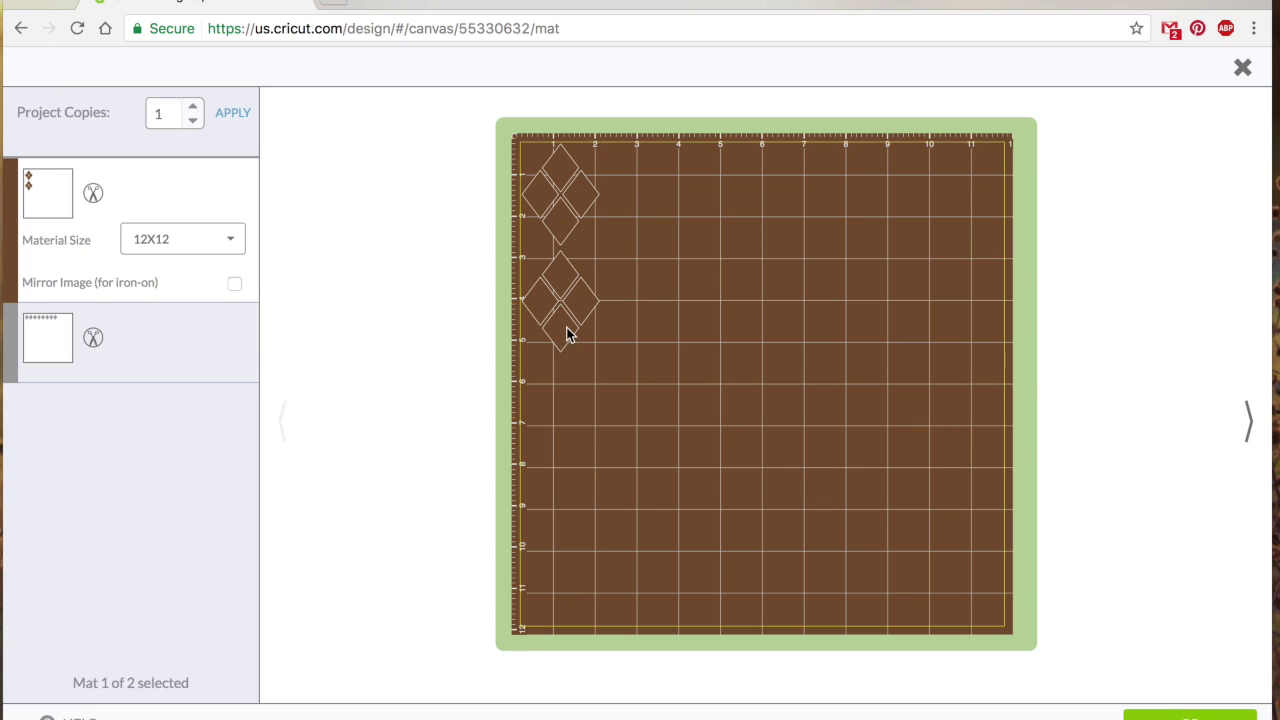
click(176, 346)
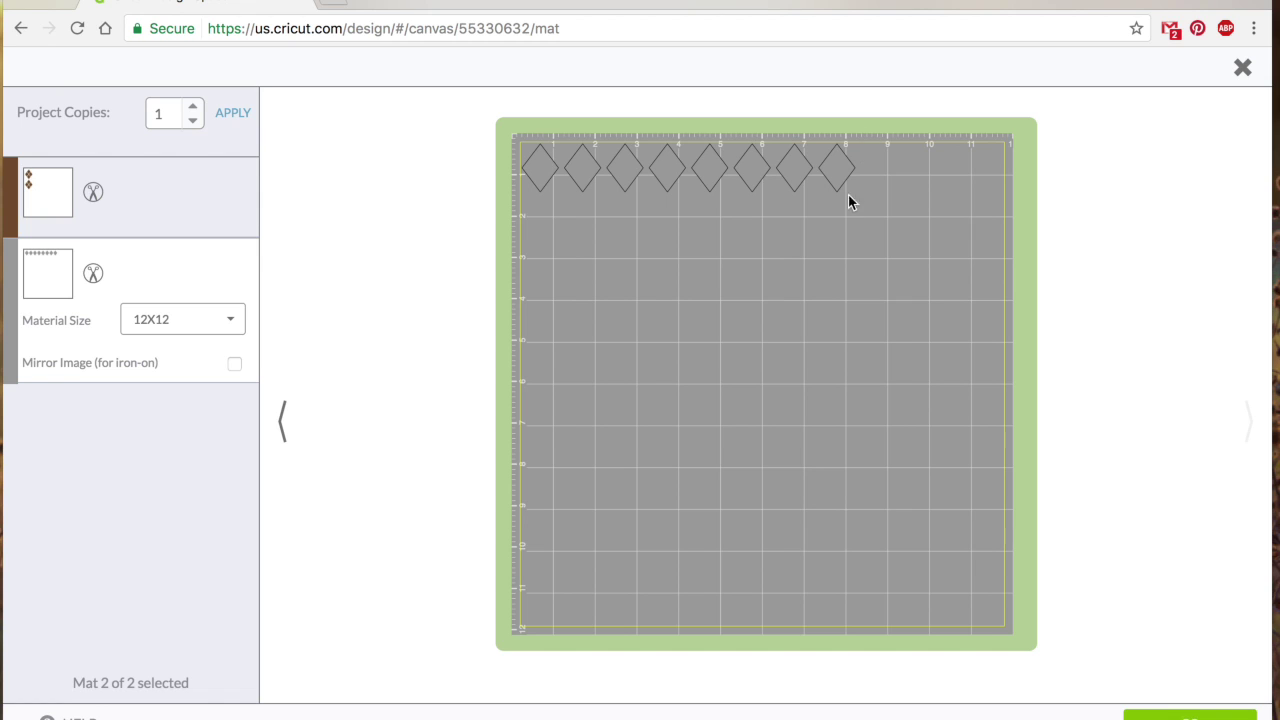
click(140, 203)
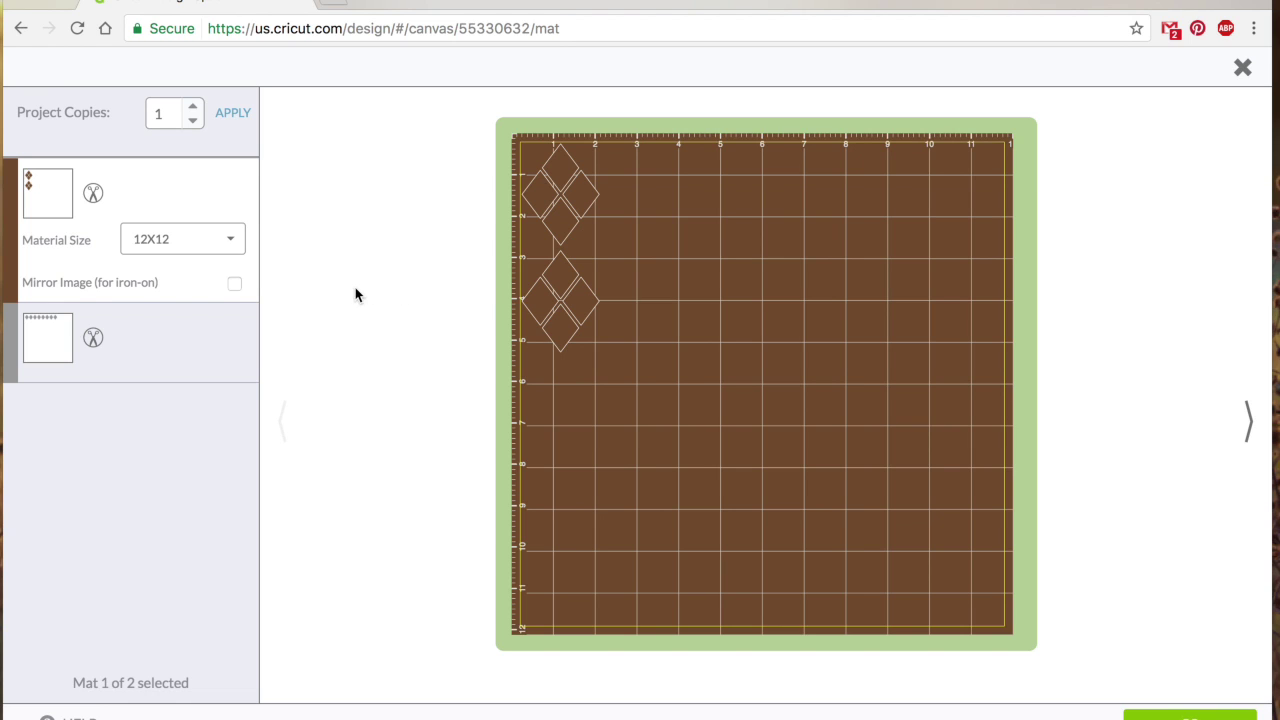
click(193, 106)
click(193, 106)
click(193, 106)
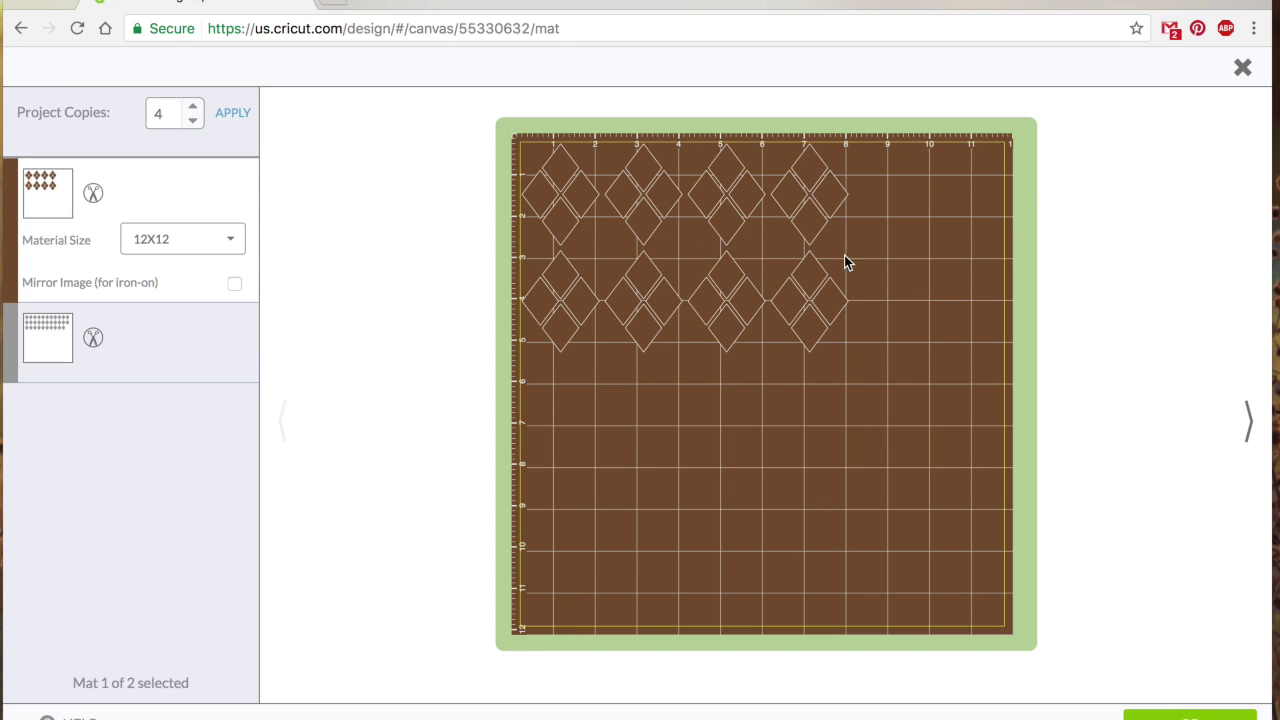
click(69, 346)
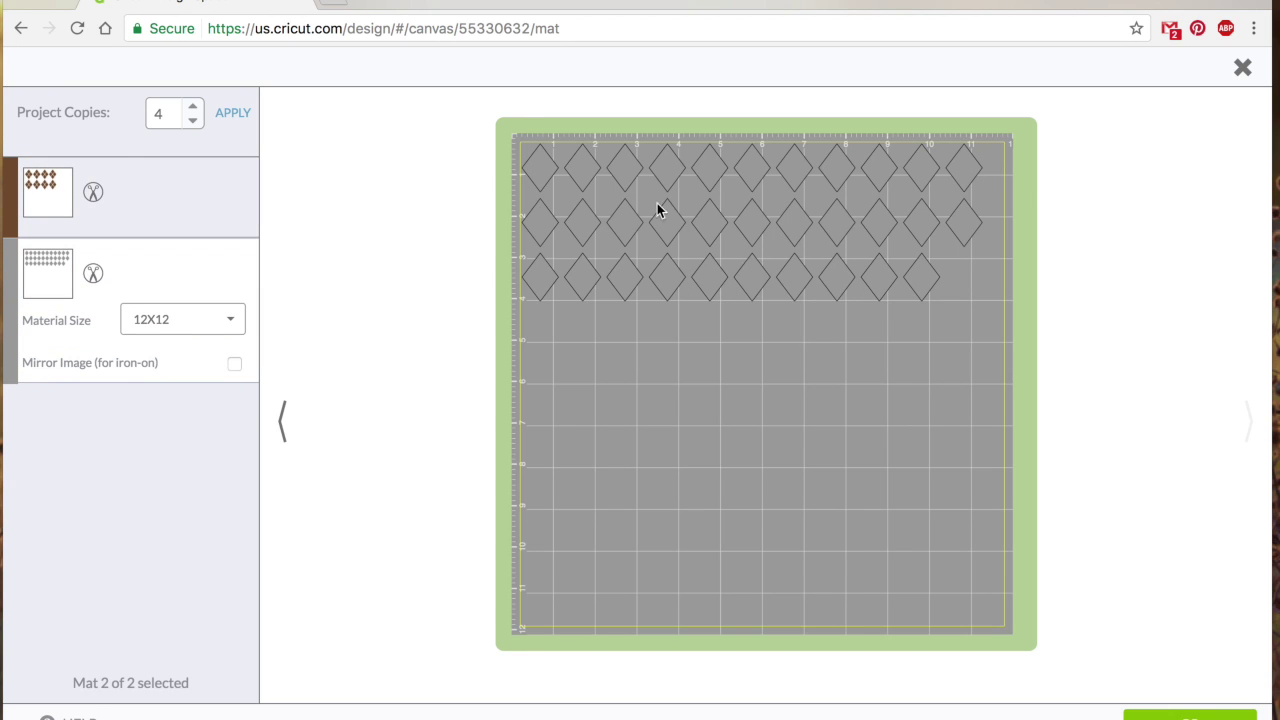
click(60, 203)
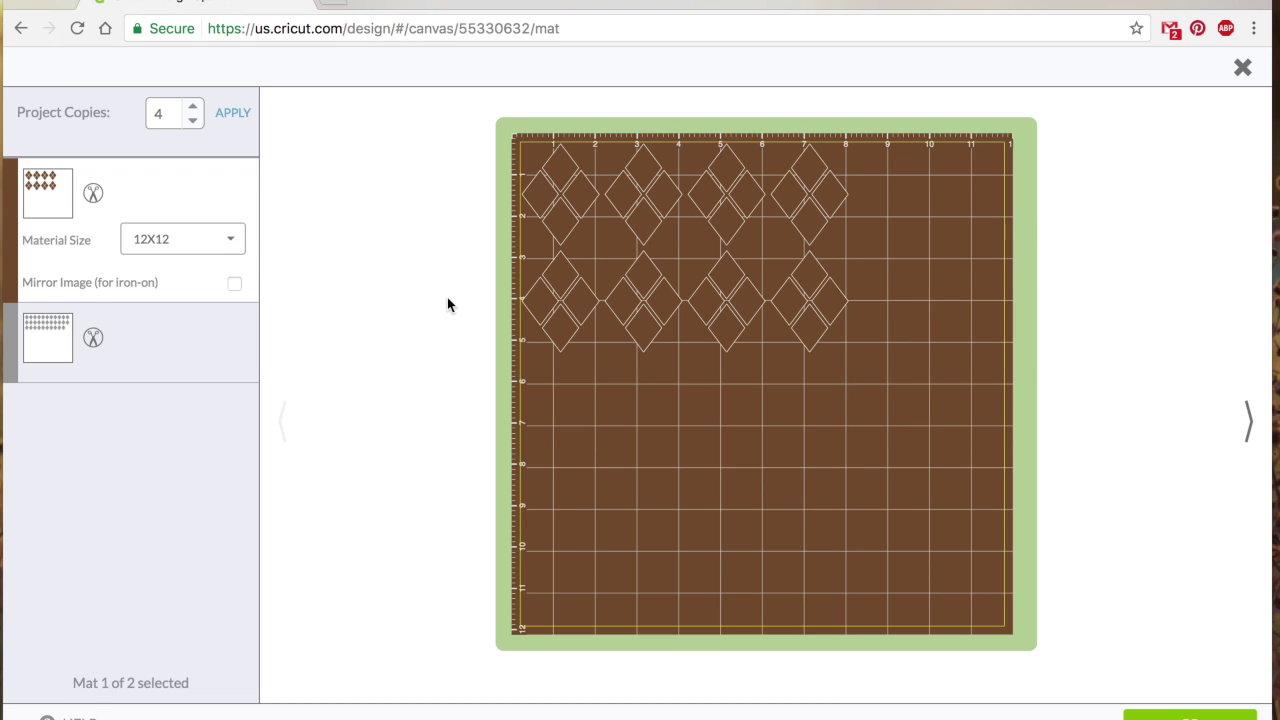
click(1243, 70)
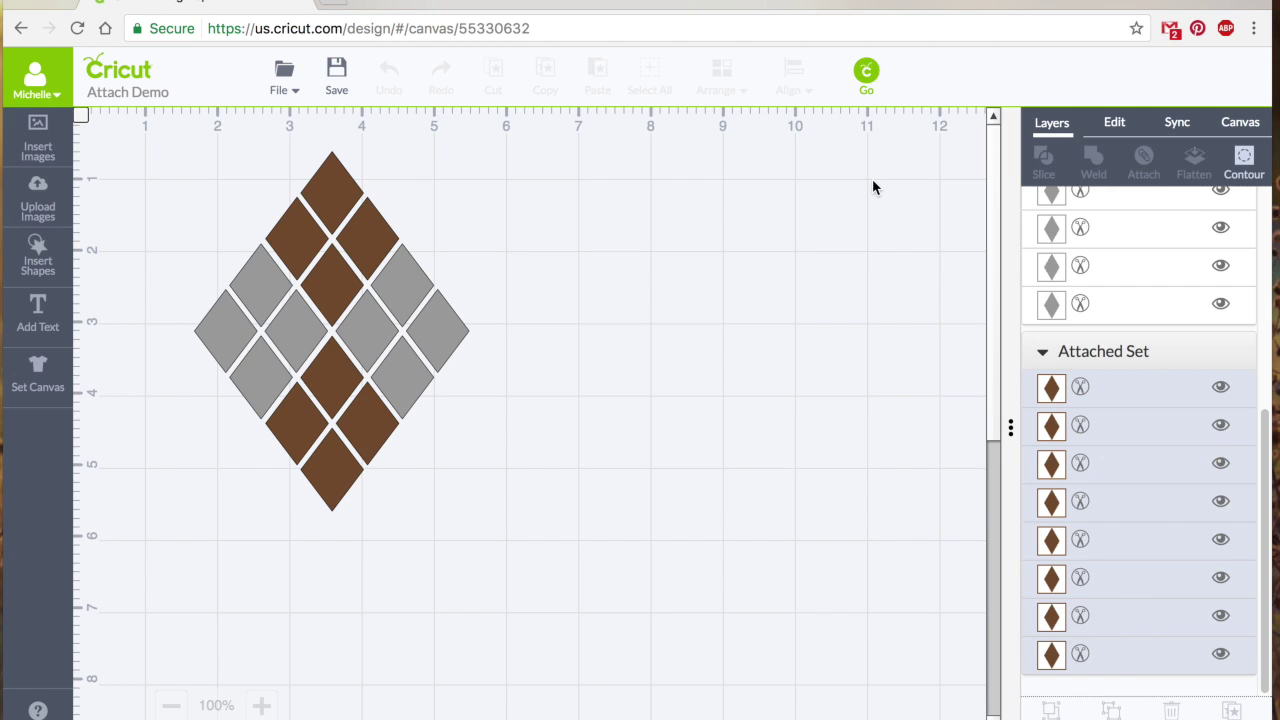
- Try moving a grey diamond to the right, then undo the move
click(300, 333)
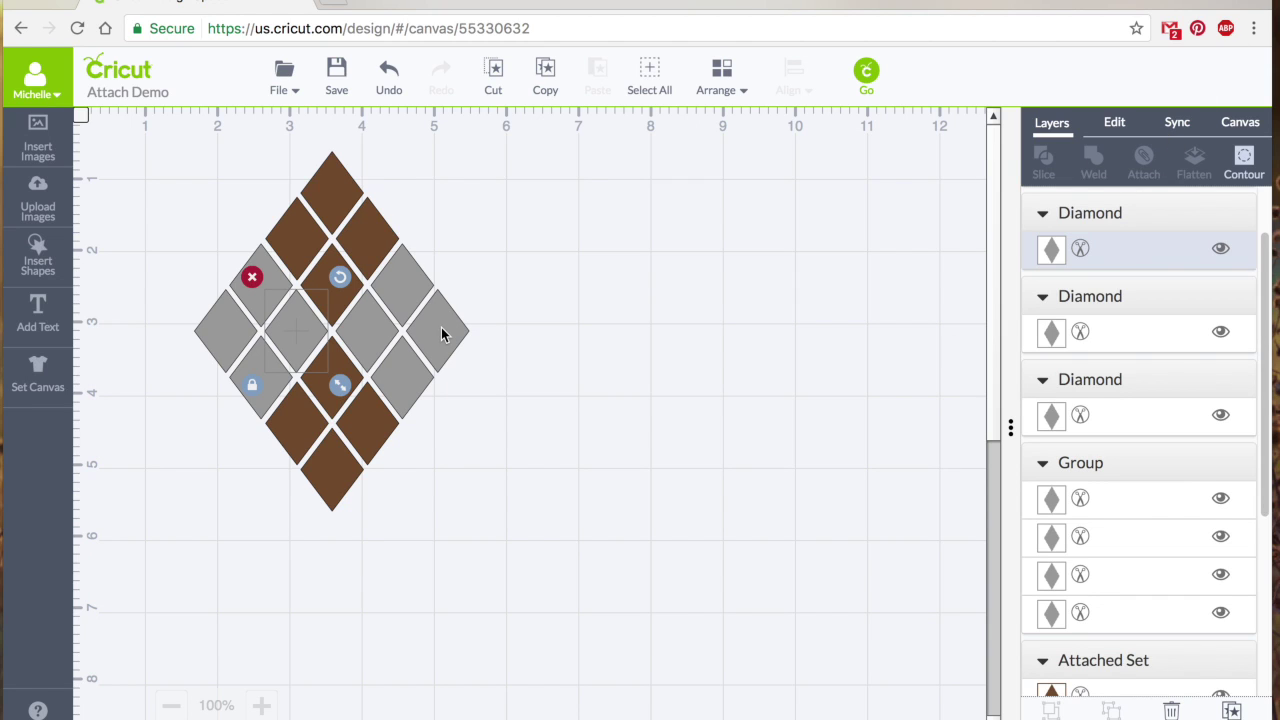
mouse_move(442, 334)
mouse_down()
mouse_move(474, 318)
mouse_move(443, 327)
mouse_up()
click(389, 75)
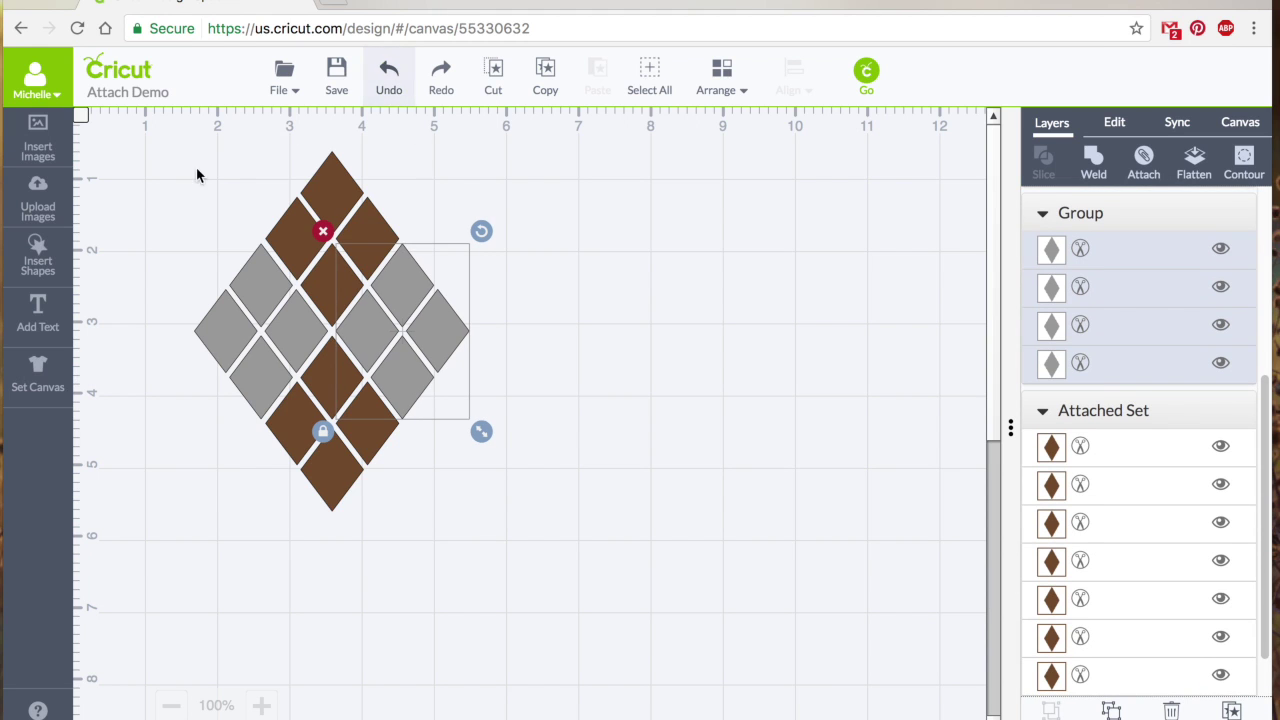
- Group all grey and brown diamonds and nudge the group slightly right
drag(178, 148, 537, 563)
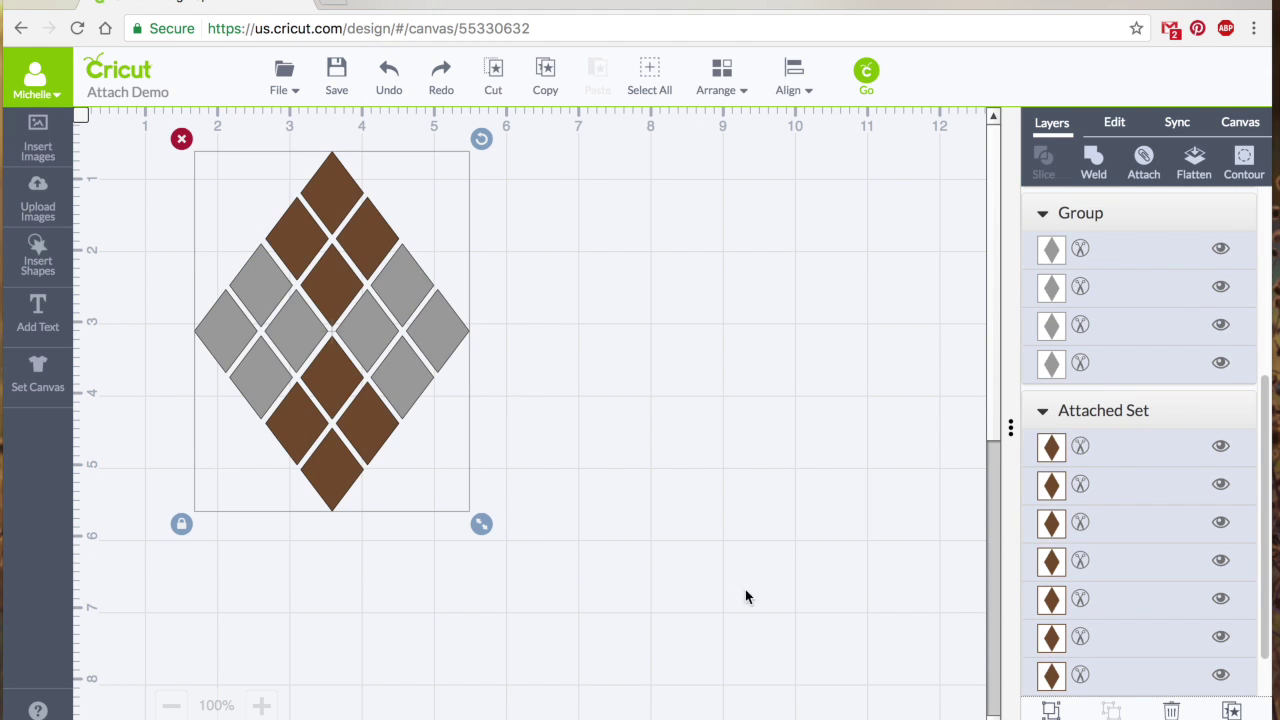
click(1060, 710)
click(603, 403)
drag(357, 303, 323, 274)
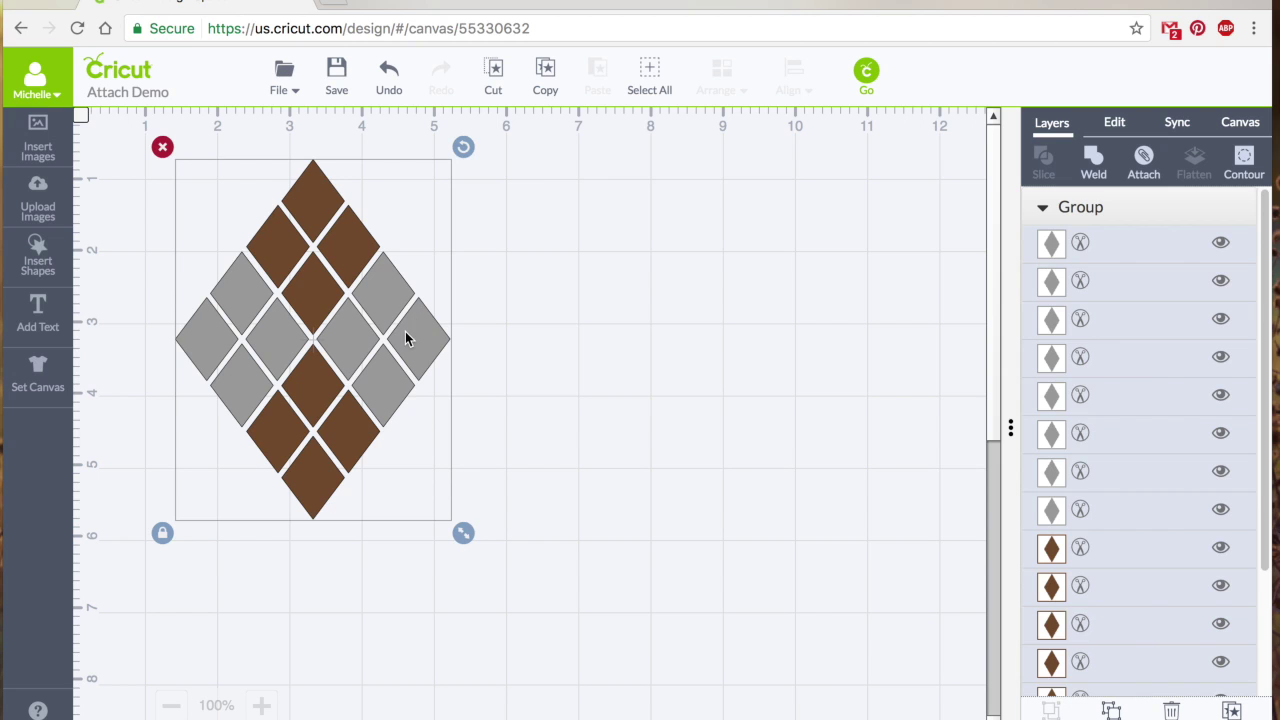
drag(405, 331, 455, 307)
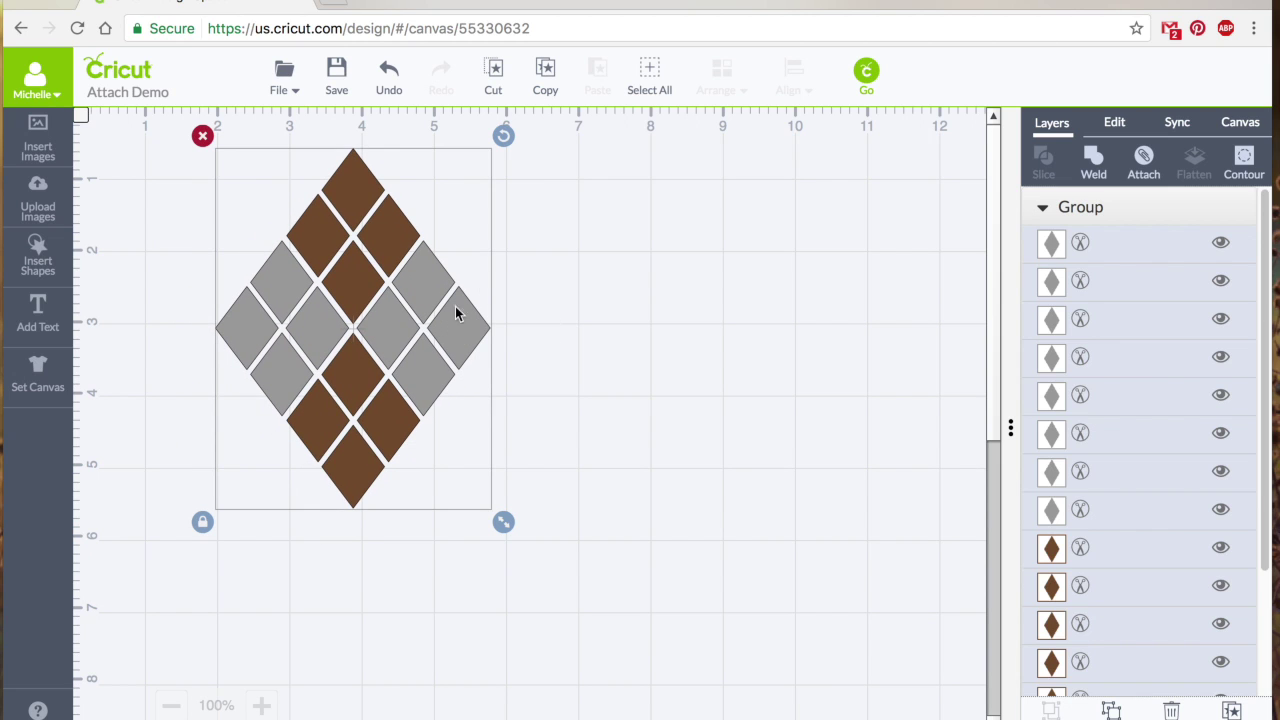
- Preview the grouped design on the grey diamonds' mat, then return to the canvas and deselect
click(868, 76)
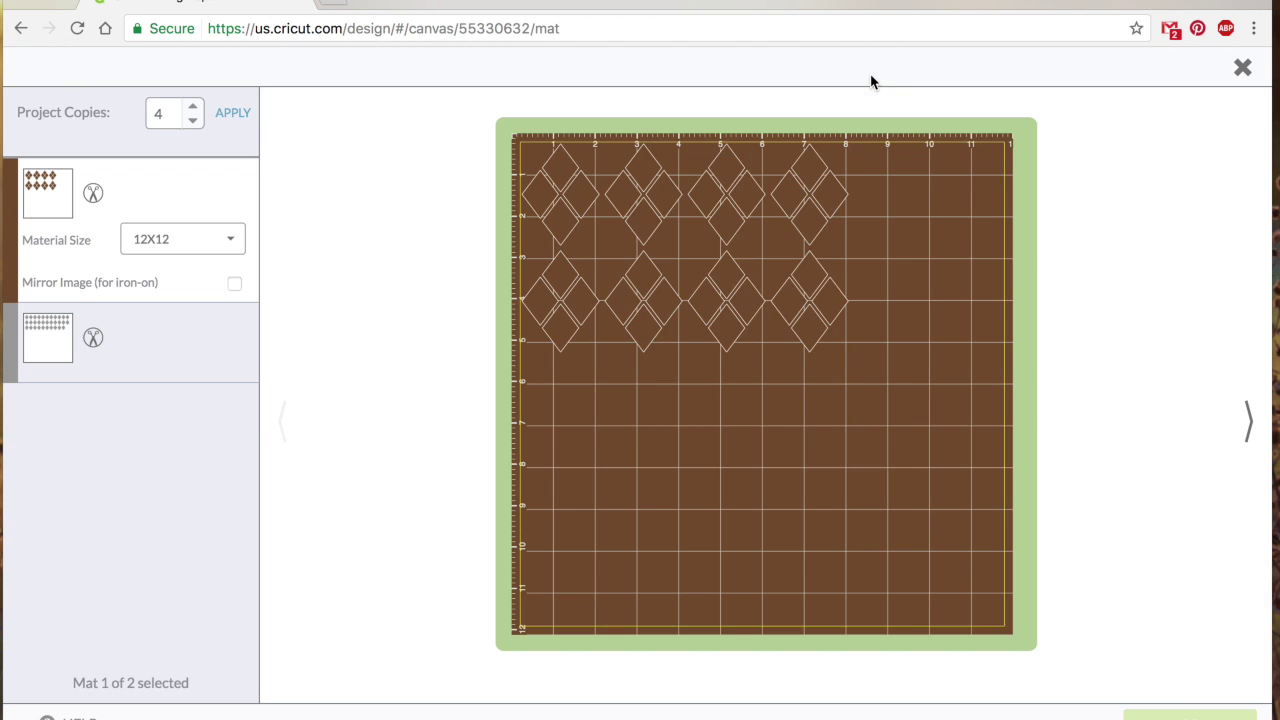
click(53, 349)
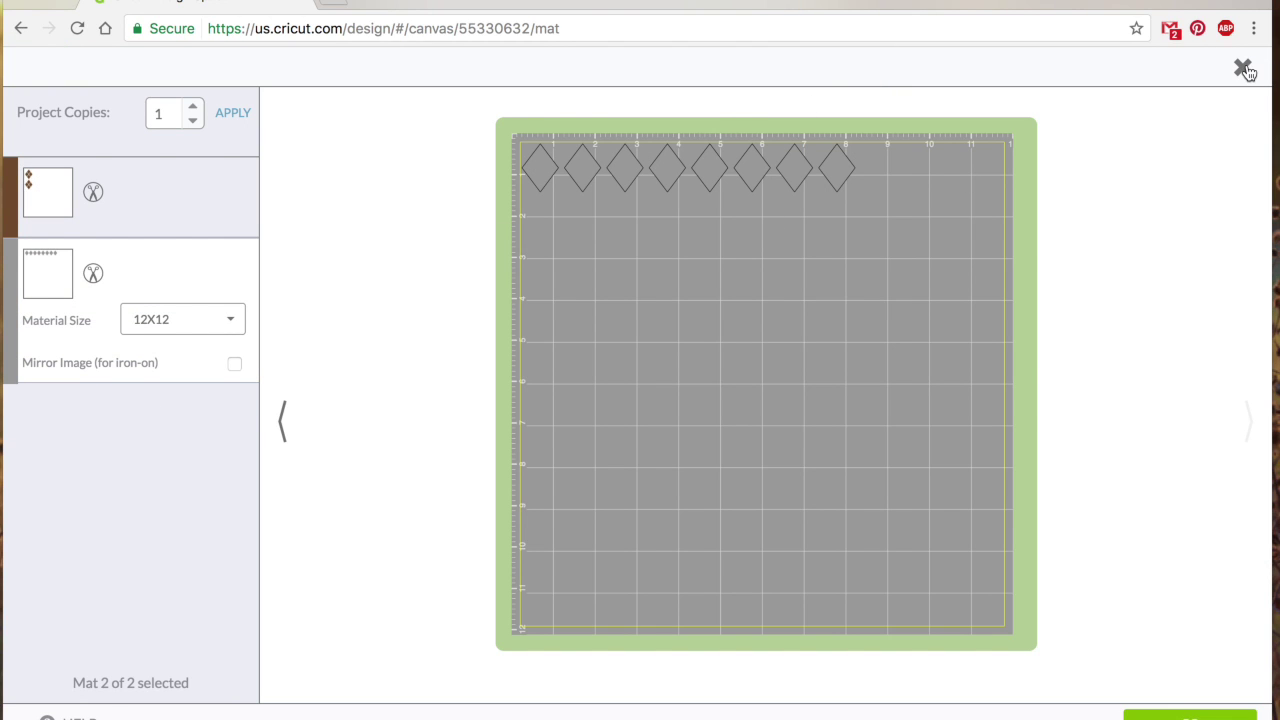
click(1243, 67)
click(664, 314)
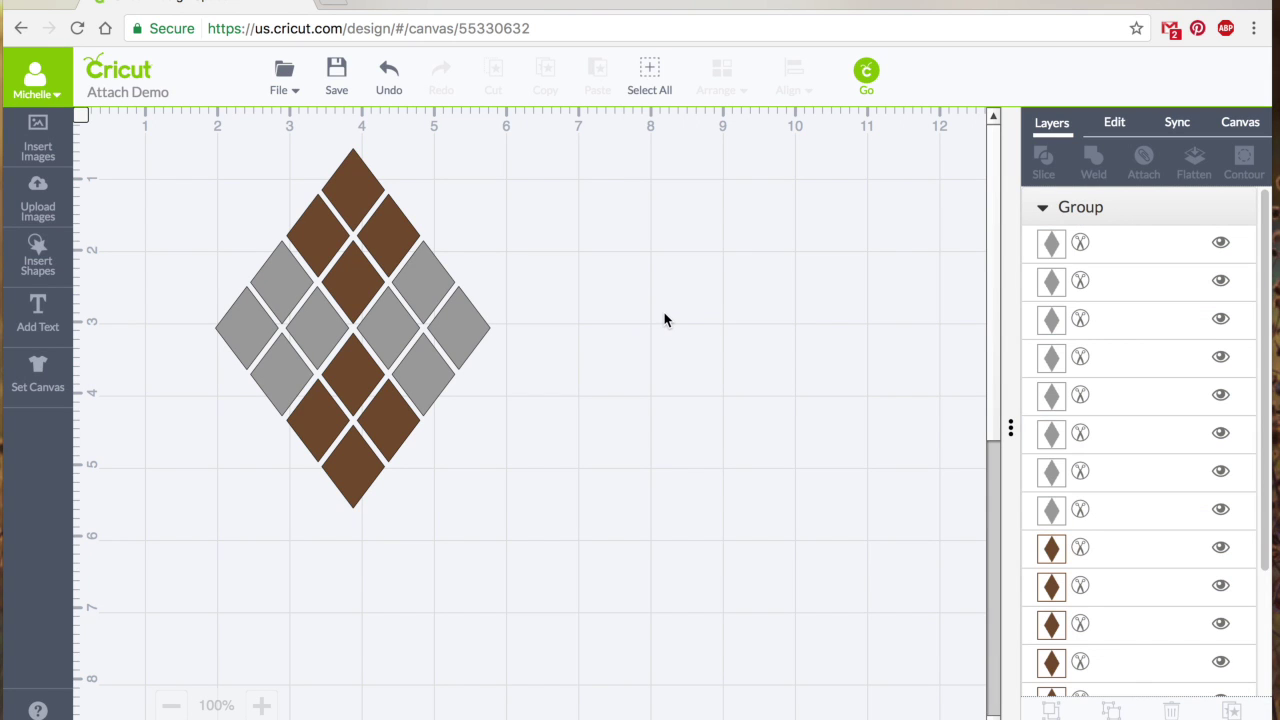
- Ungroup the diamond group into separate pieces
right_click(393, 296)
click(350, 318)
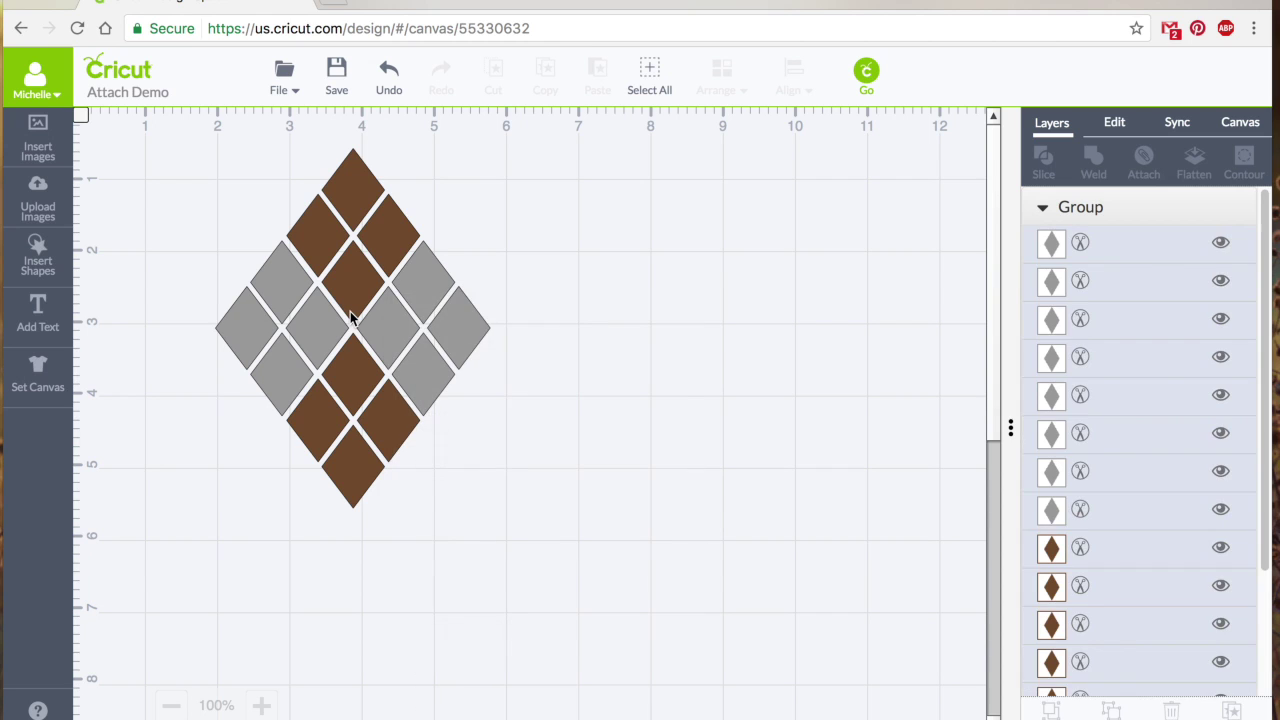
right_click(350, 318)
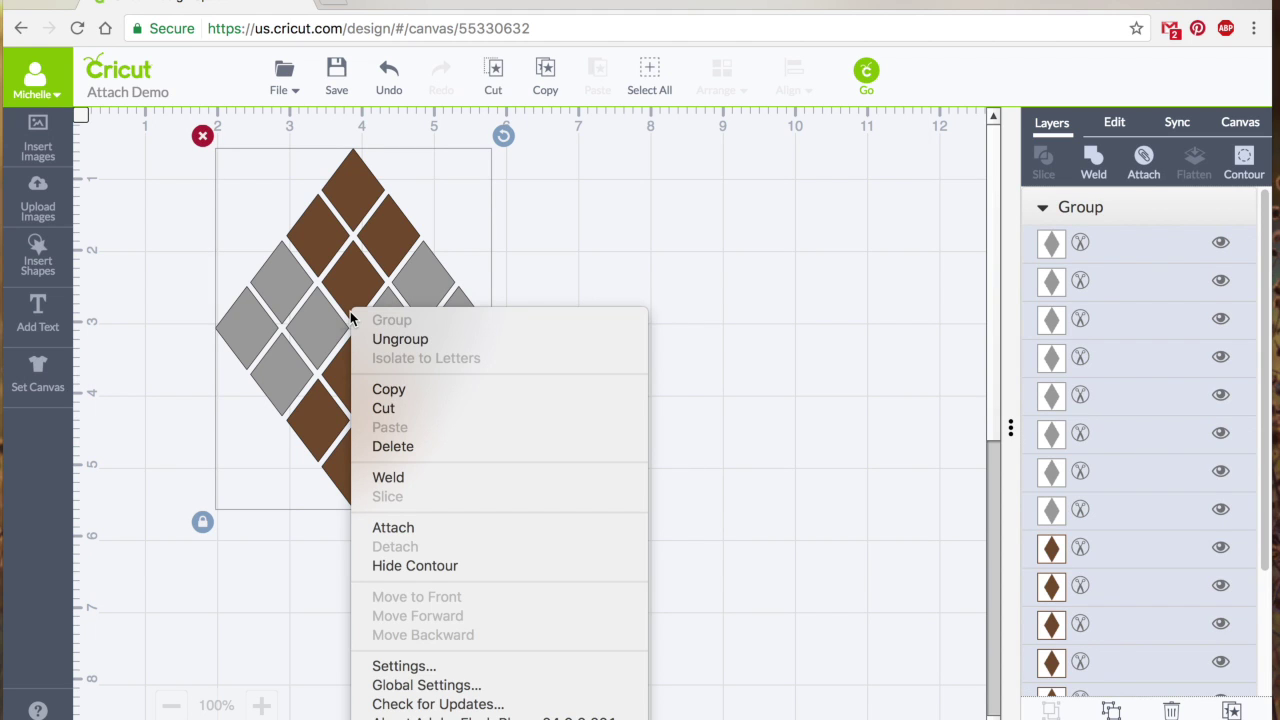
click(400, 339)
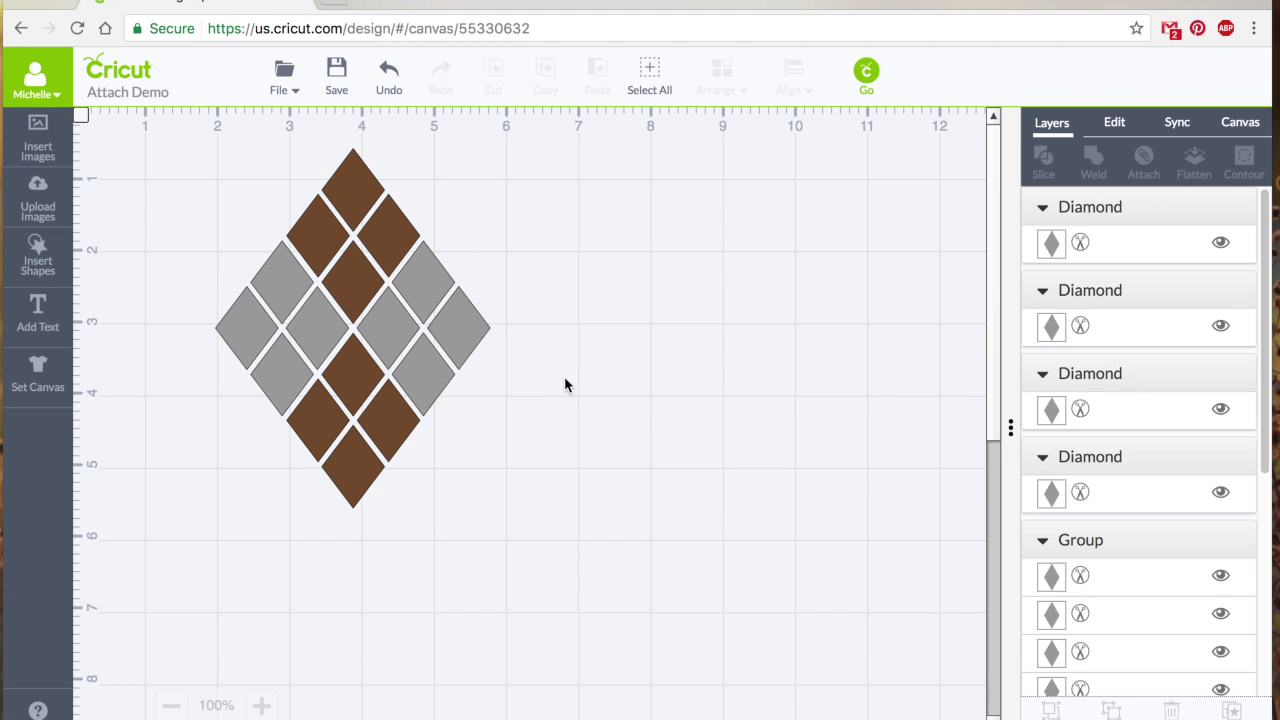
- Group the four left grey diamonds together
click(305, 322)
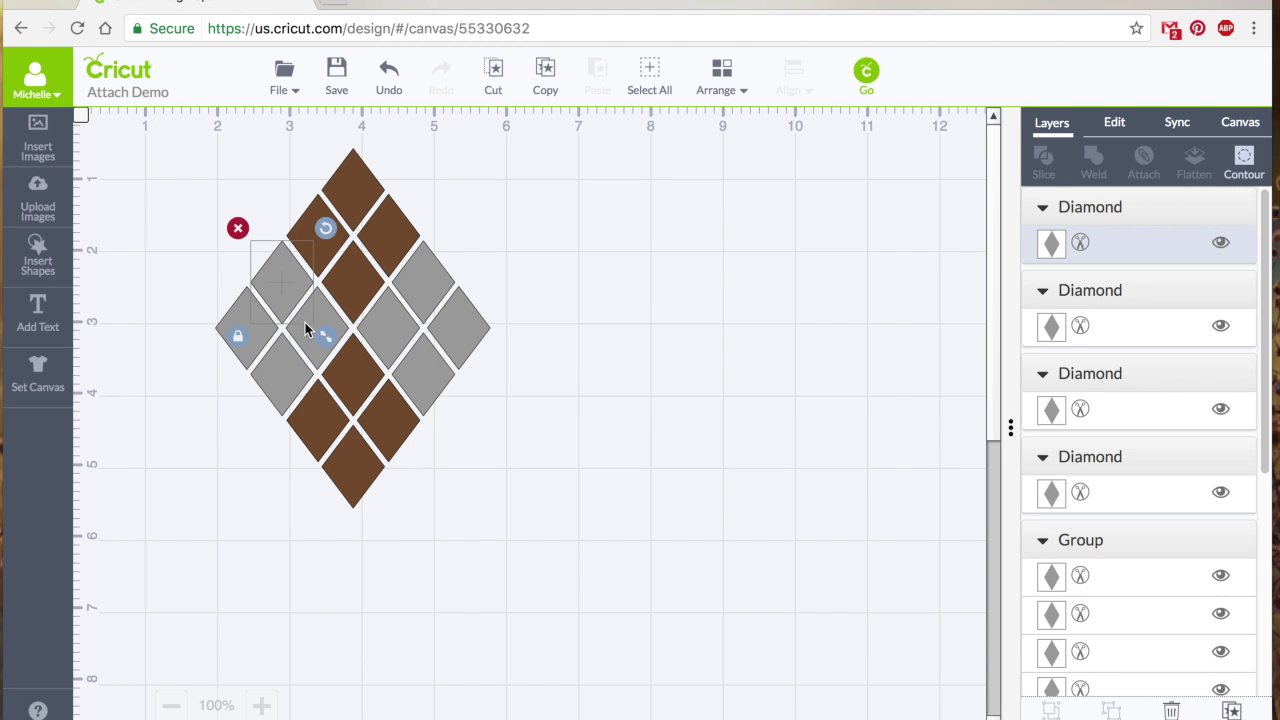
shift+click(328, 325)
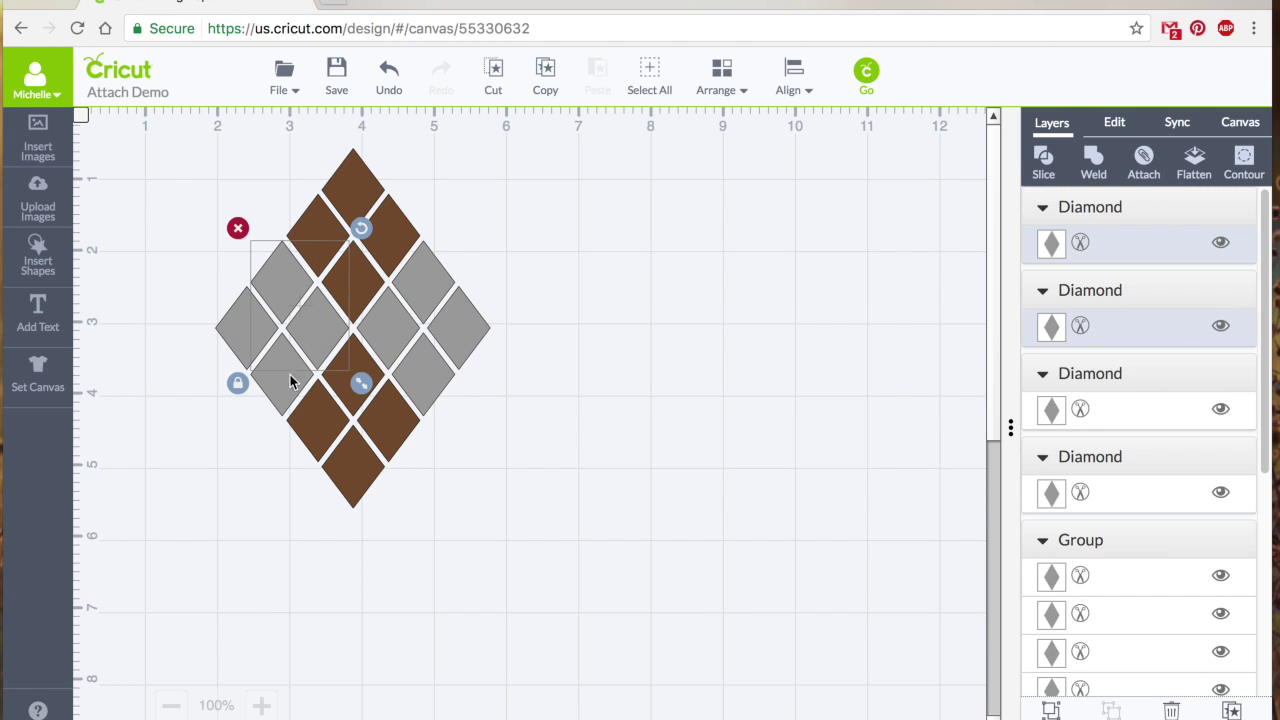
shift+click(276, 389)
shift+click(223, 335)
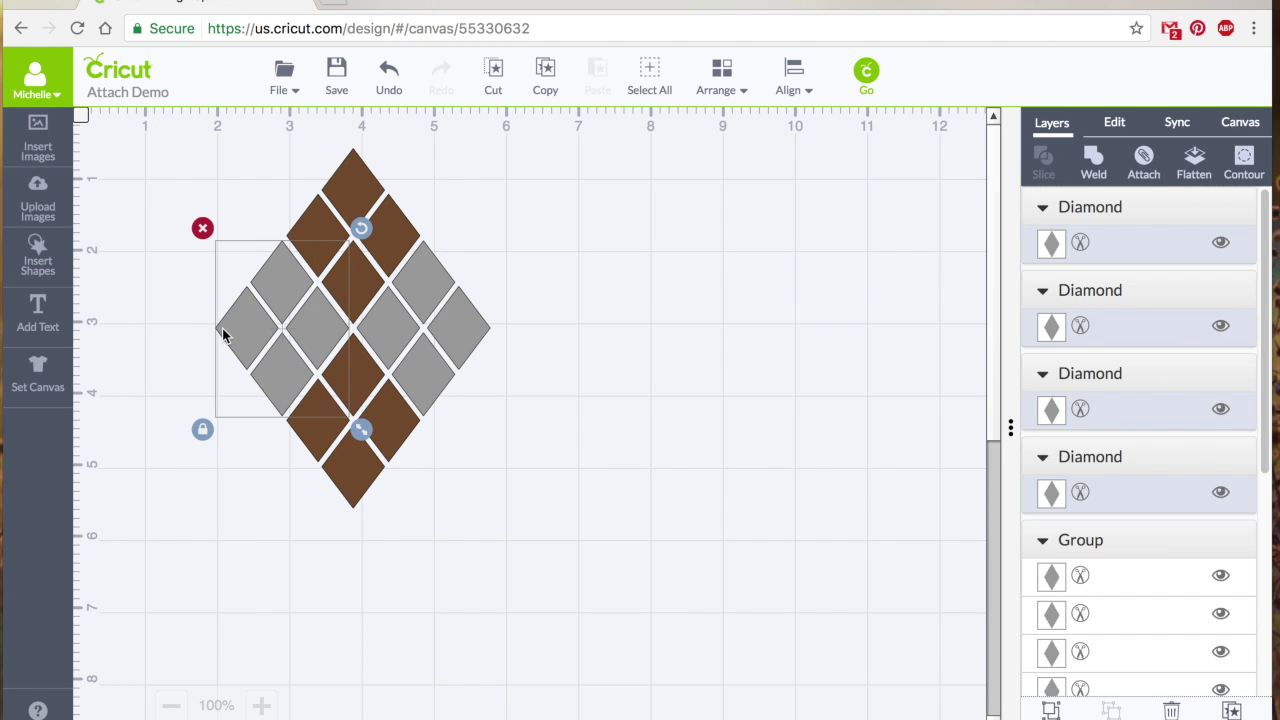
right_click(280, 312)
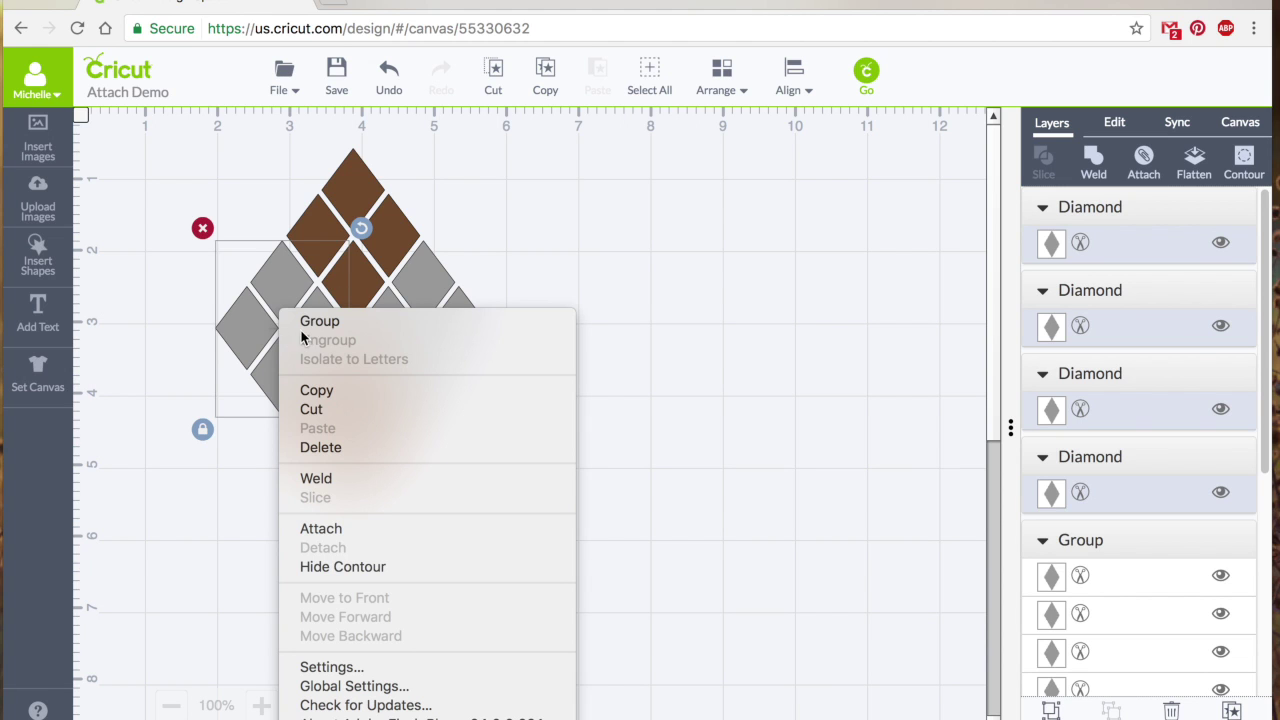
click(323, 323)
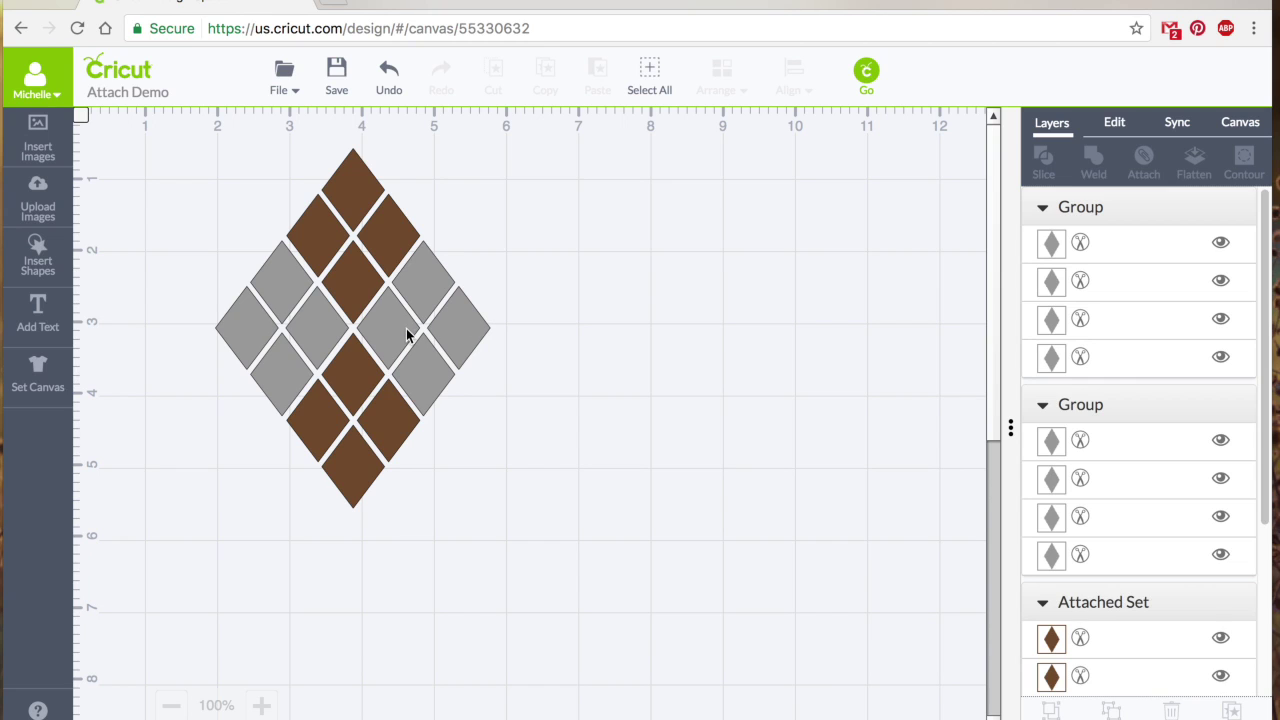
- Attach the left and right grey groups, then attach every diamond into one set
click(302, 334)
shift+click(409, 336)
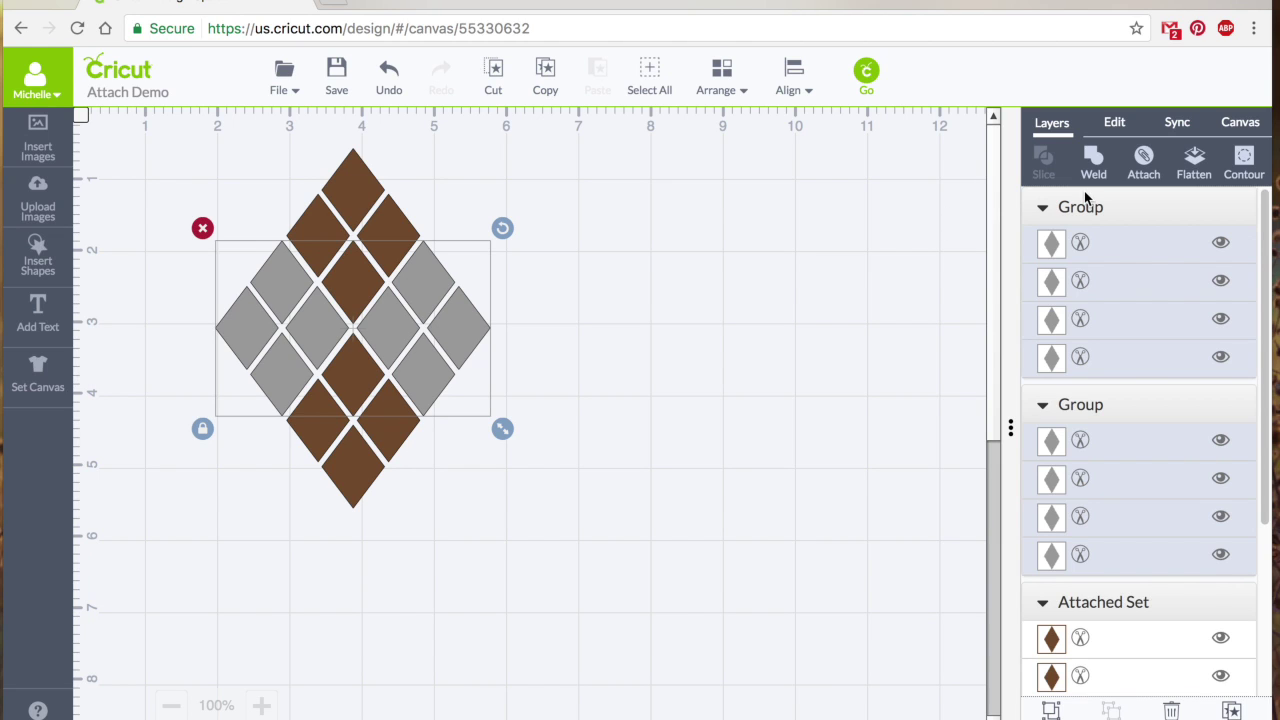
click(1146, 160)
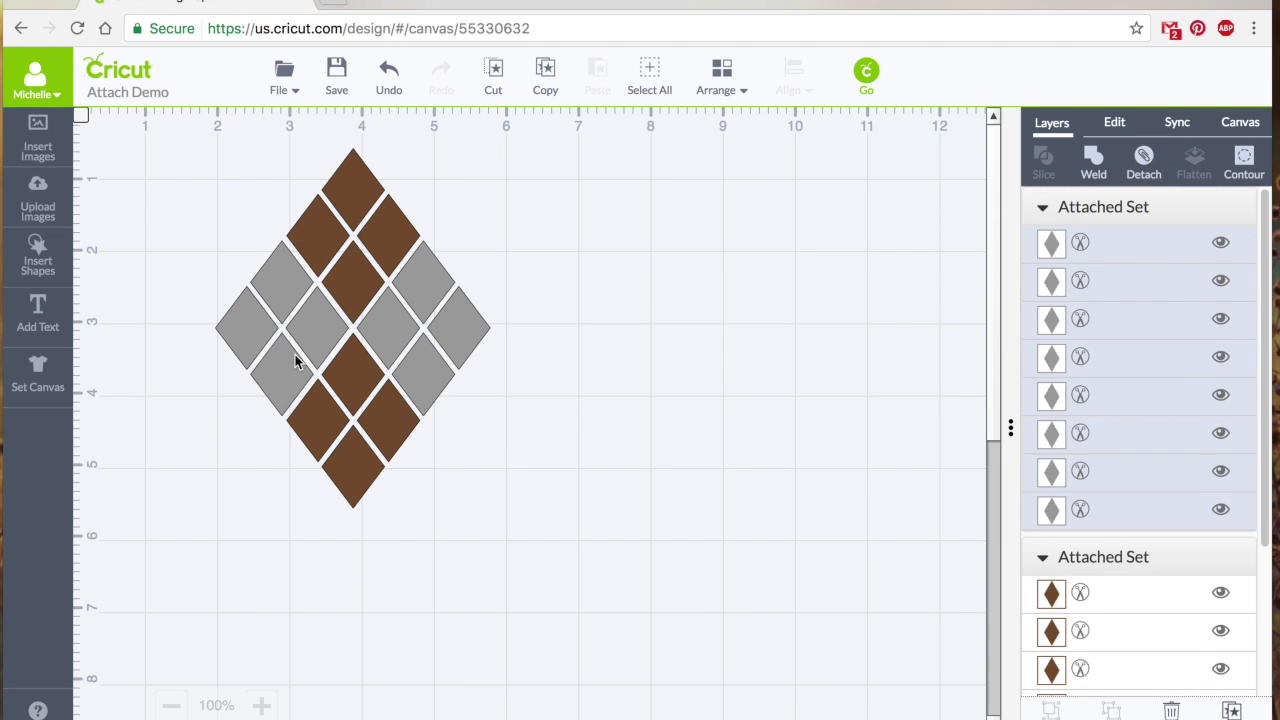
drag(149, 139, 664, 553)
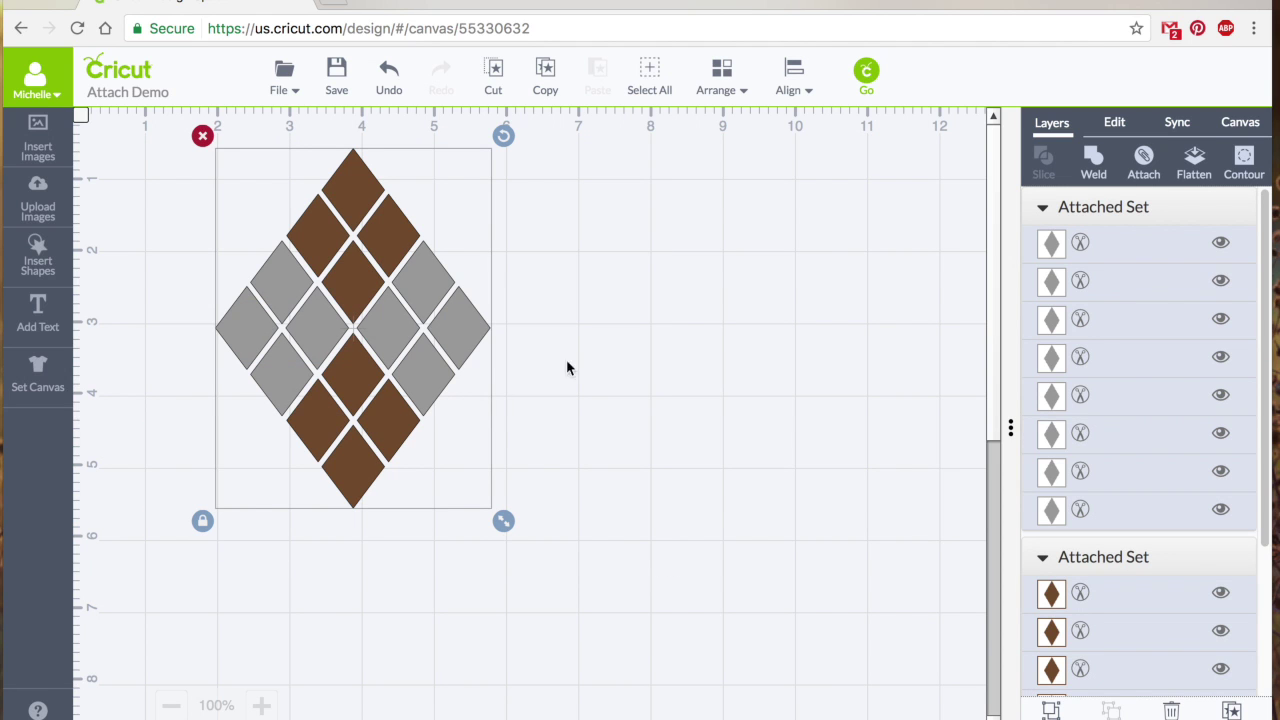
click(1148, 166)
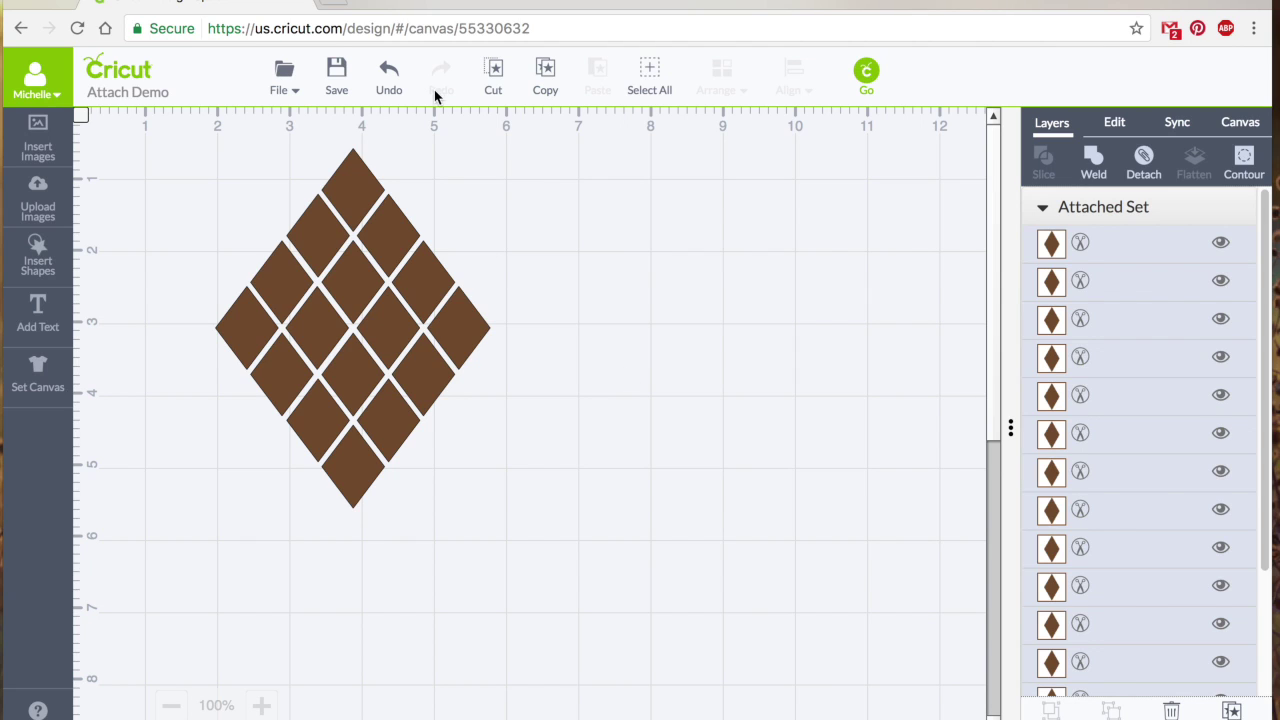
- Undo the last attach, then check the grey and brown attached sets and deselect
click(391, 88)
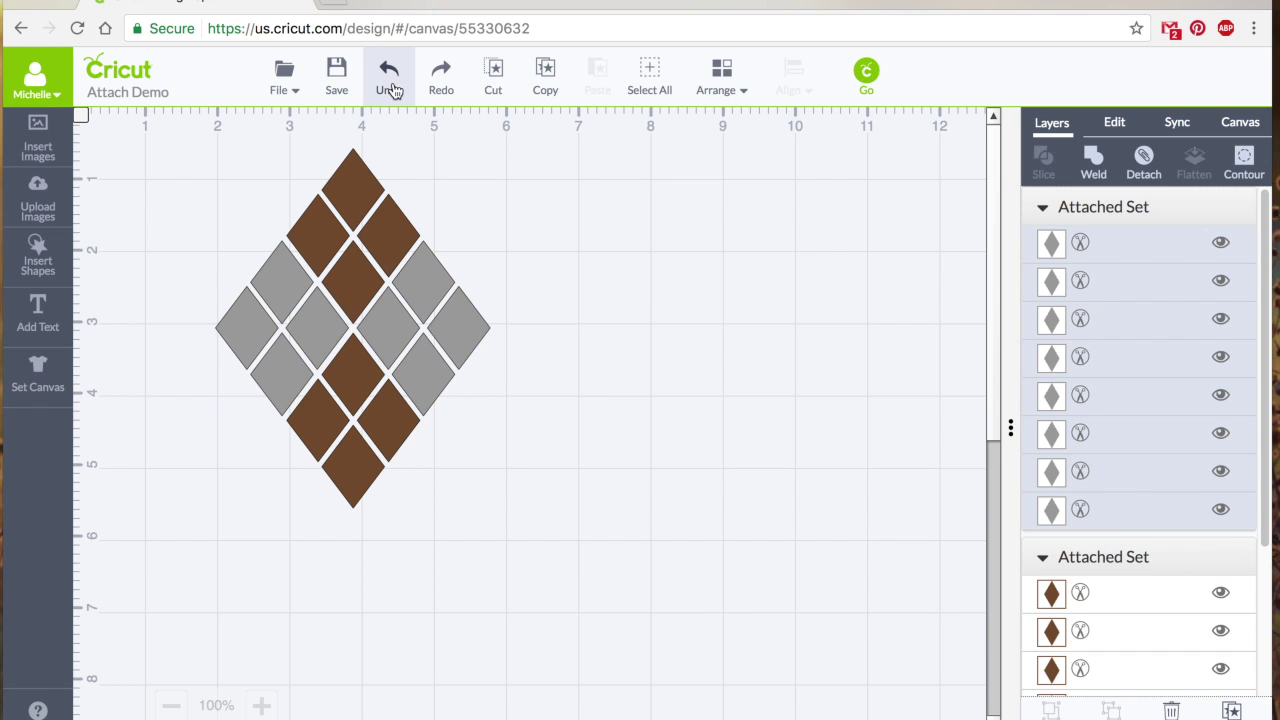
click(449, 374)
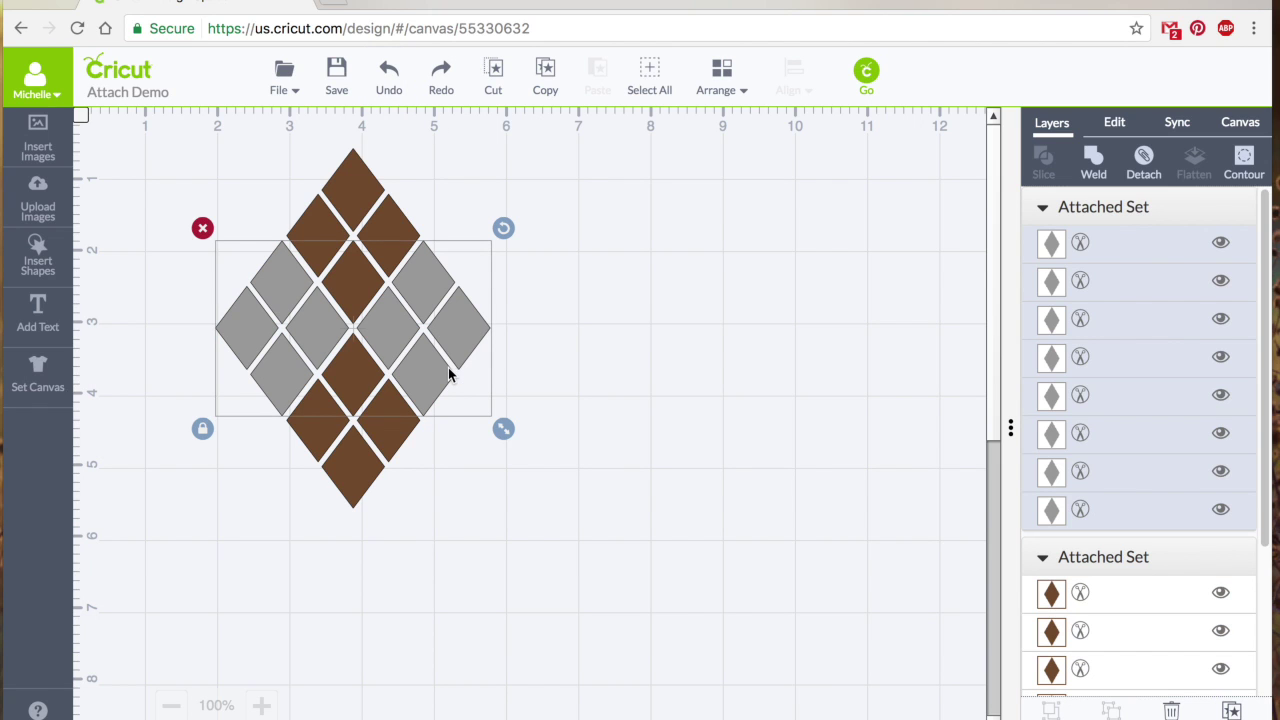
click(349, 446)
click(642, 370)
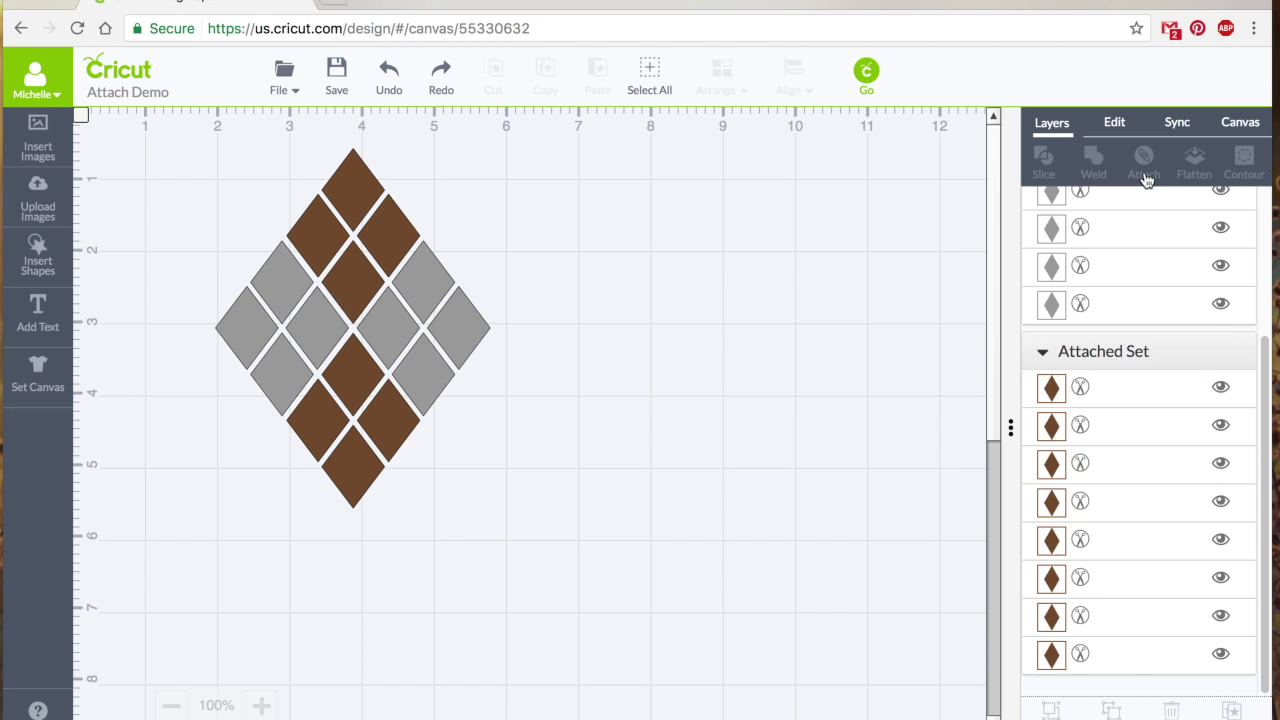
- Insert a Diamond shape, move it beside the pattern and enlarge it proportionally
click(743, 290)
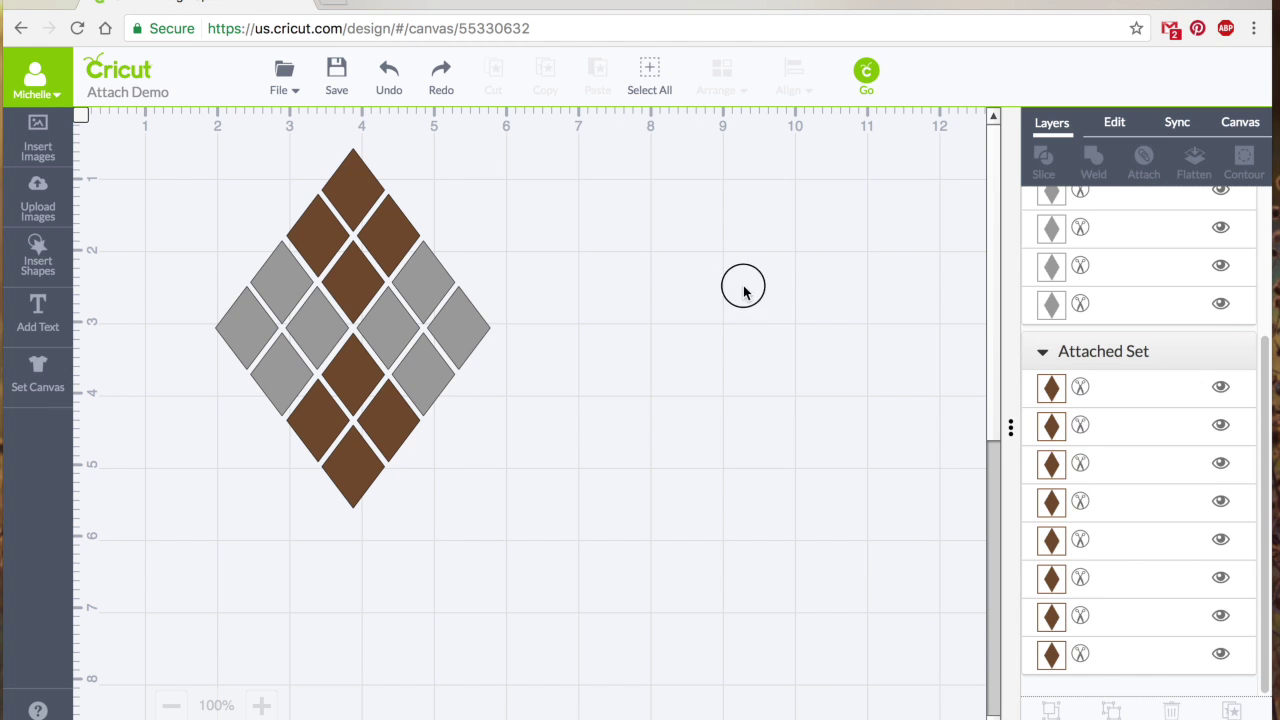
click(55, 268)
click(601, 252)
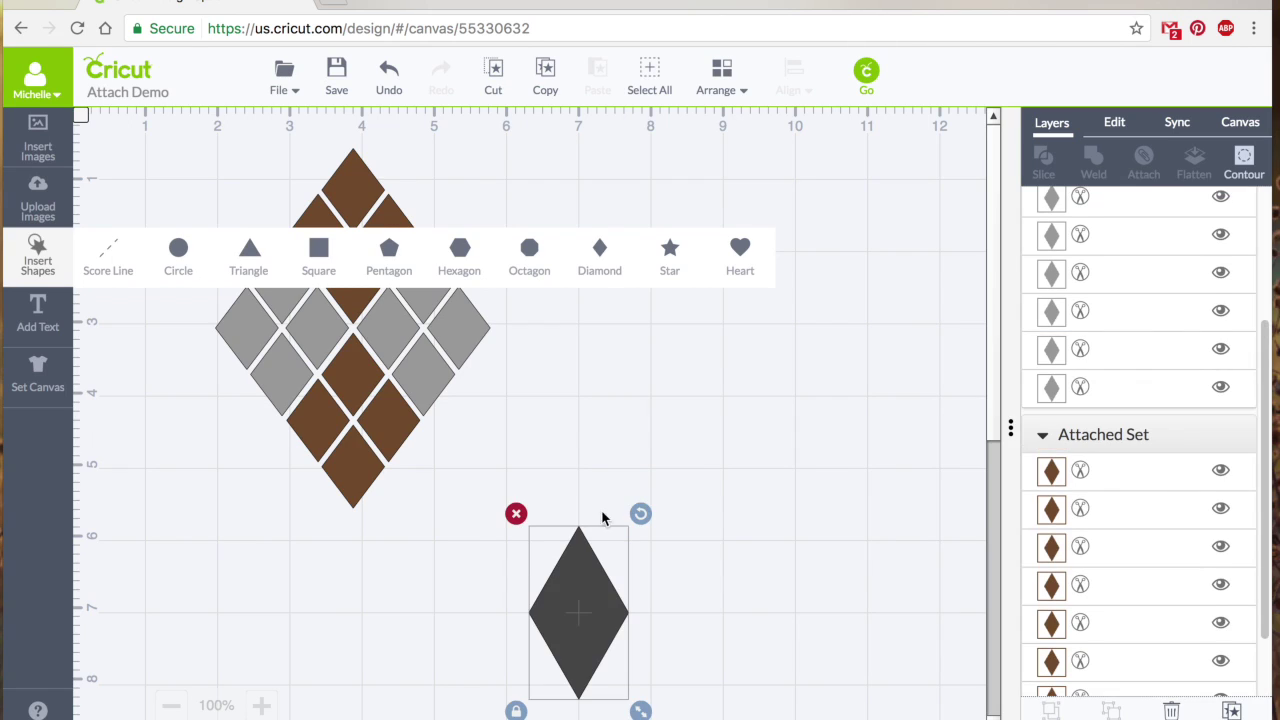
drag(571, 560, 638, 252)
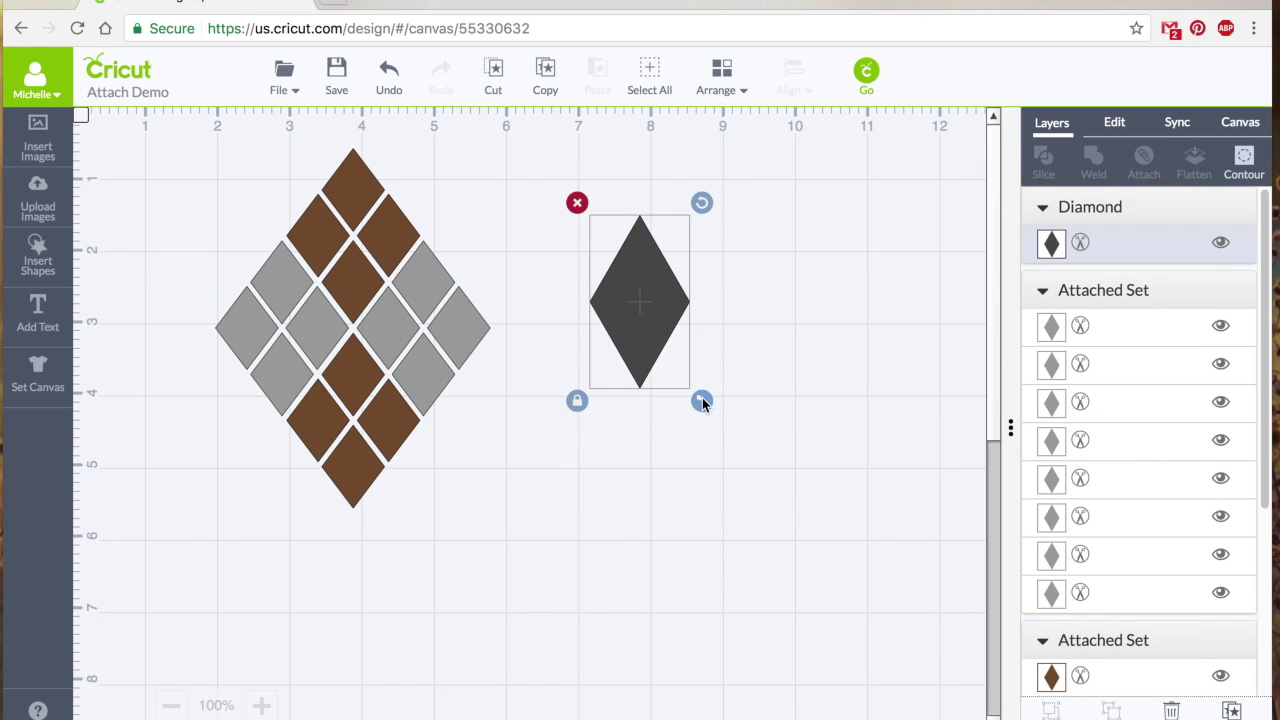
drag(701, 401, 886, 545)
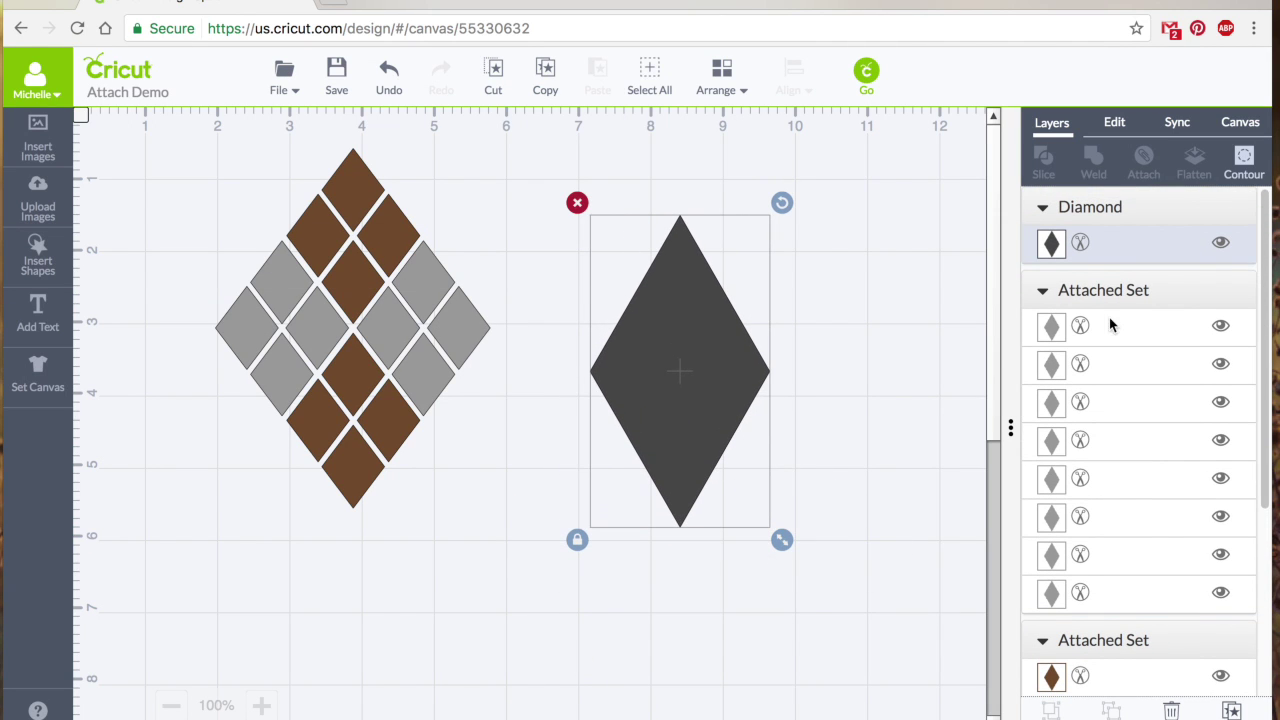
- Recolour the new diamond Honeysuckle pale yellow and deselect it
click(1080, 245)
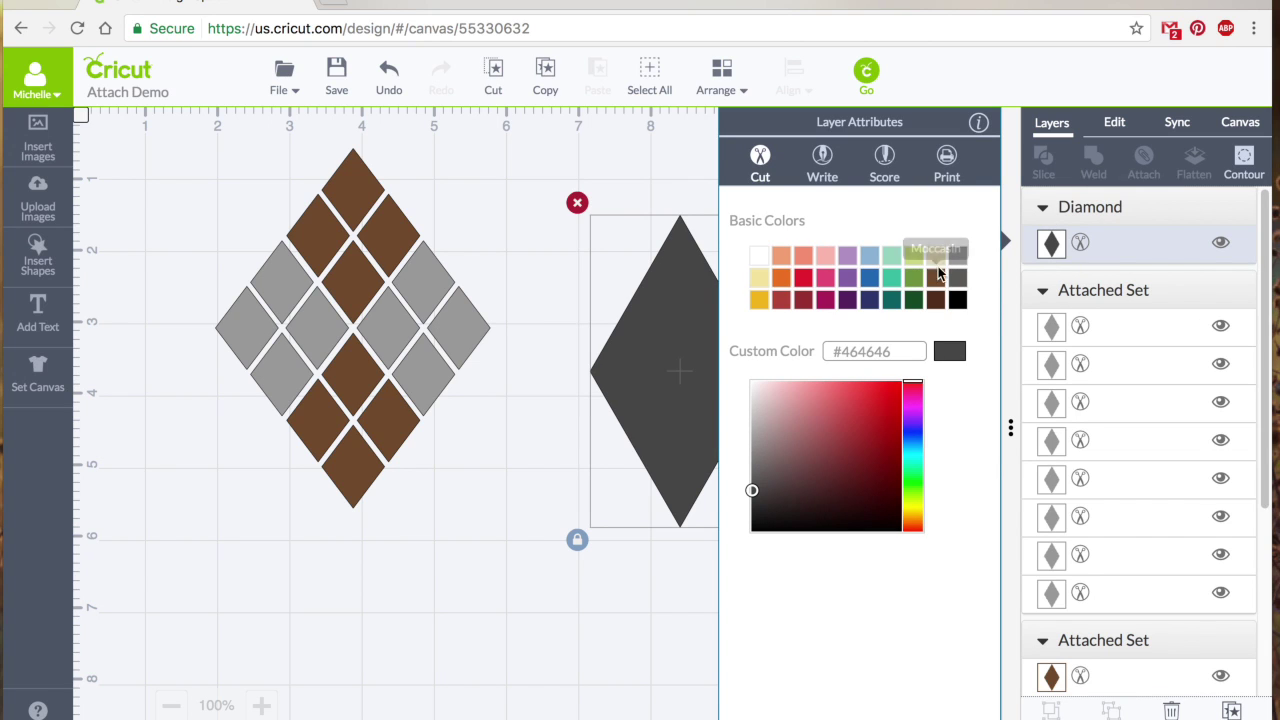
click(760, 280)
click(489, 513)
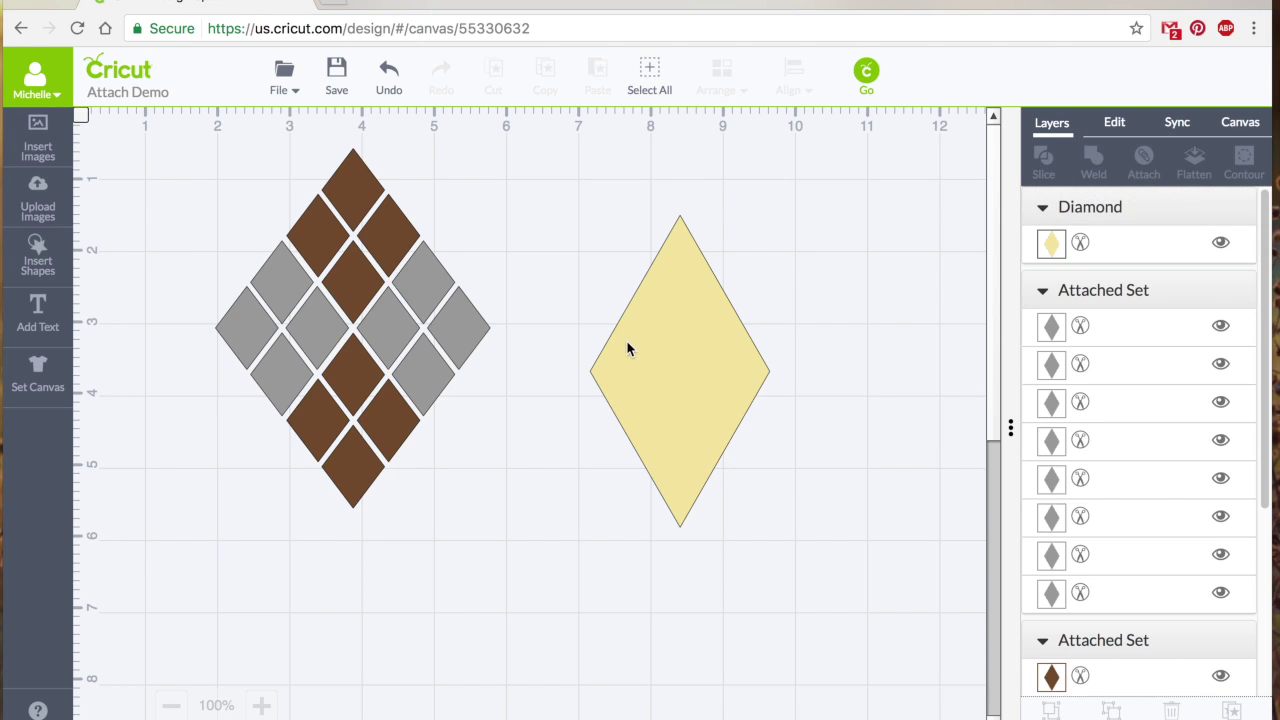
- Add the text 'diamond', shrink it to about 2 in wide and centre it on the yellow diamond
click(36, 315)
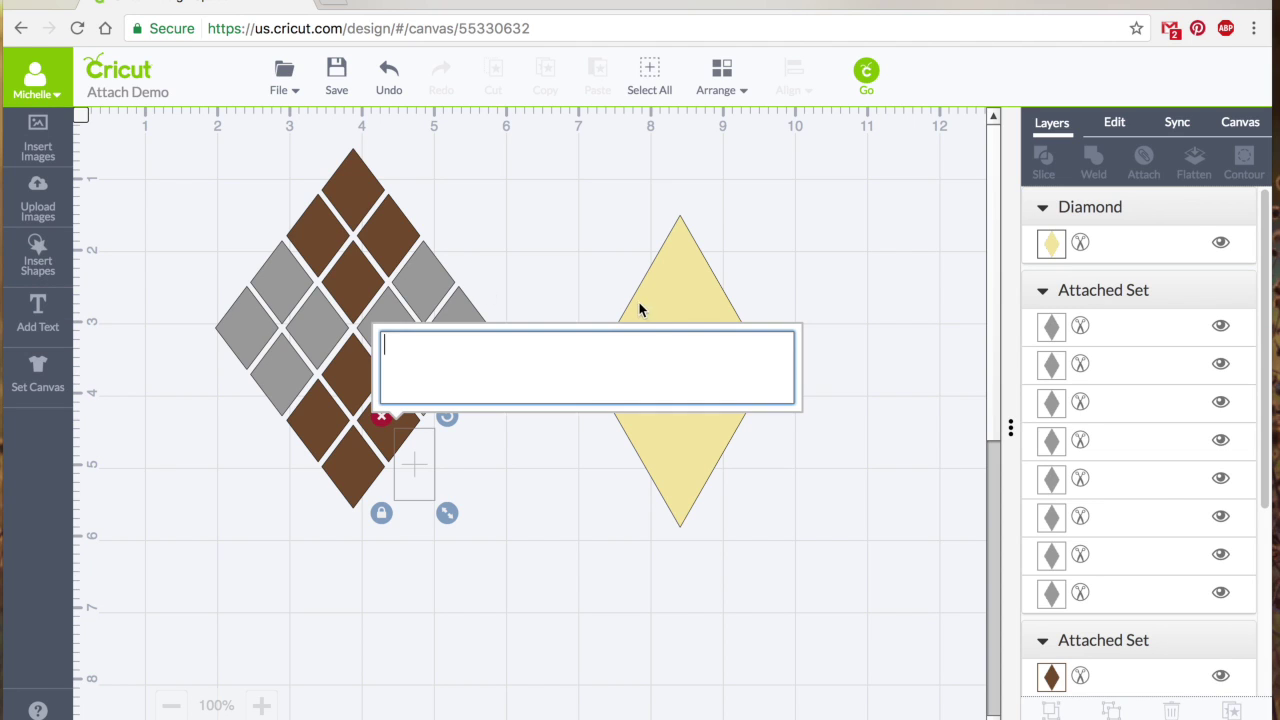
text(diamond)
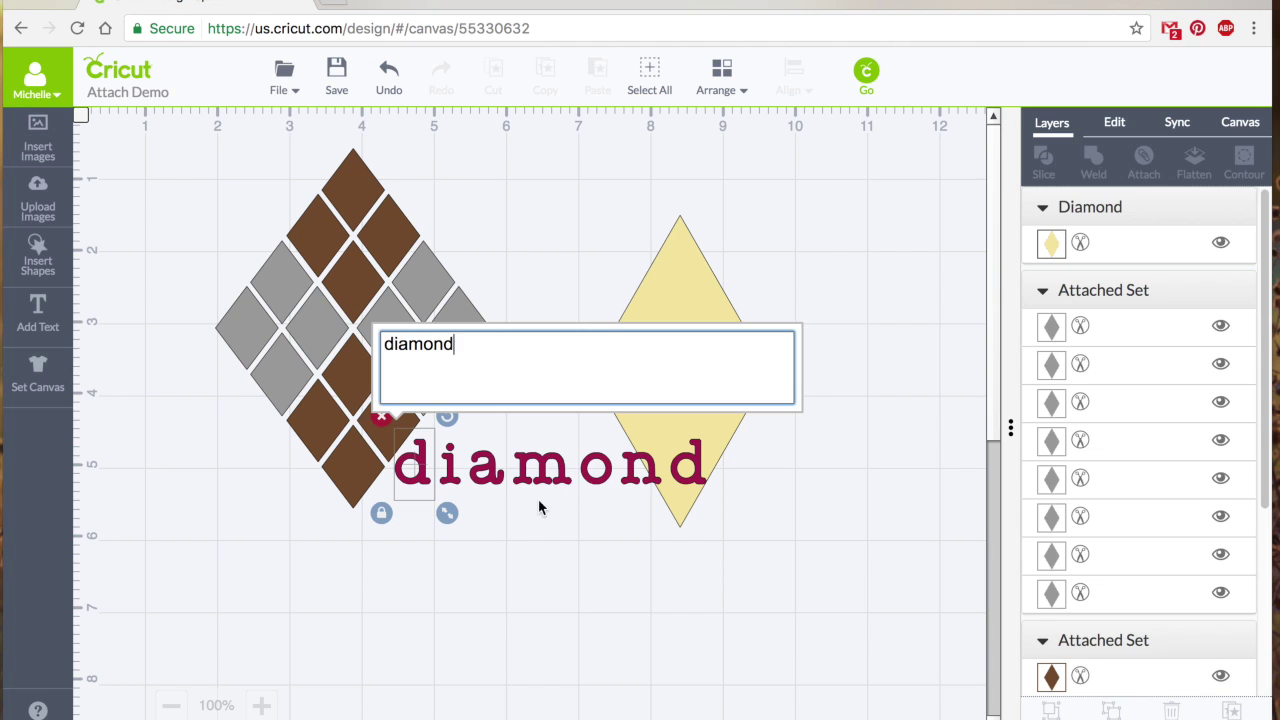
drag(589, 440, 736, 327)
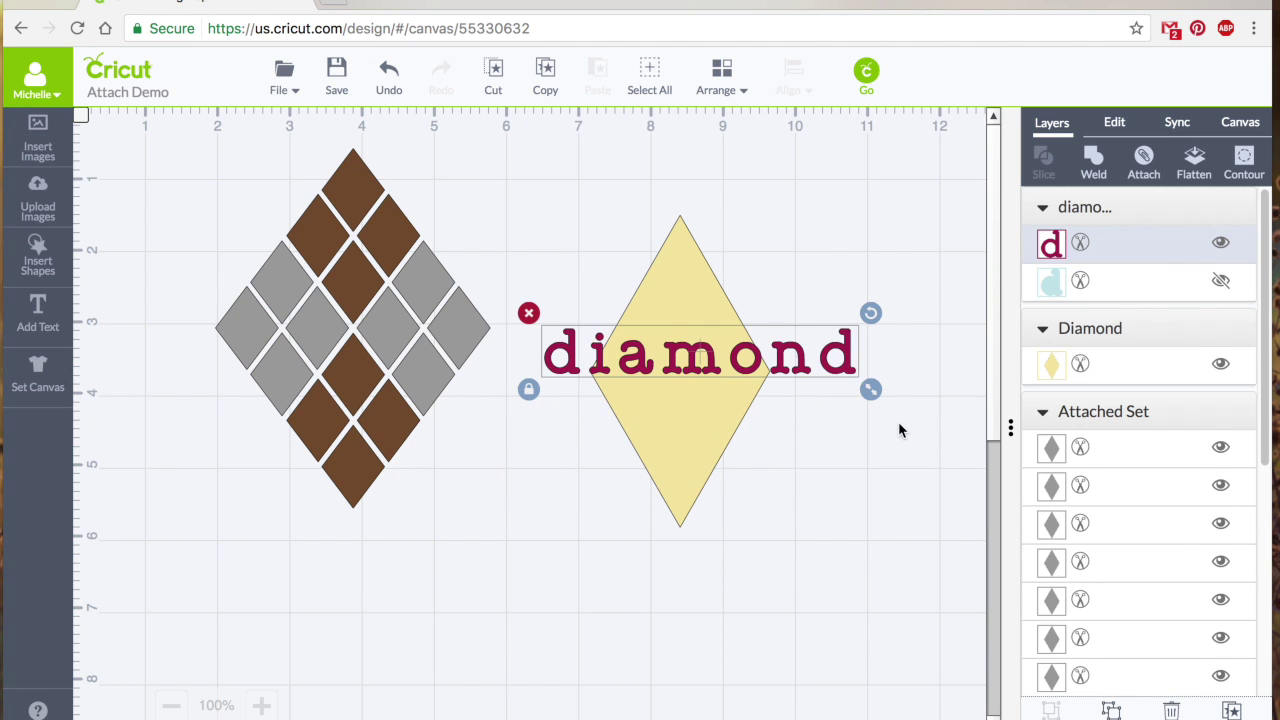
drag(871, 389, 726, 370)
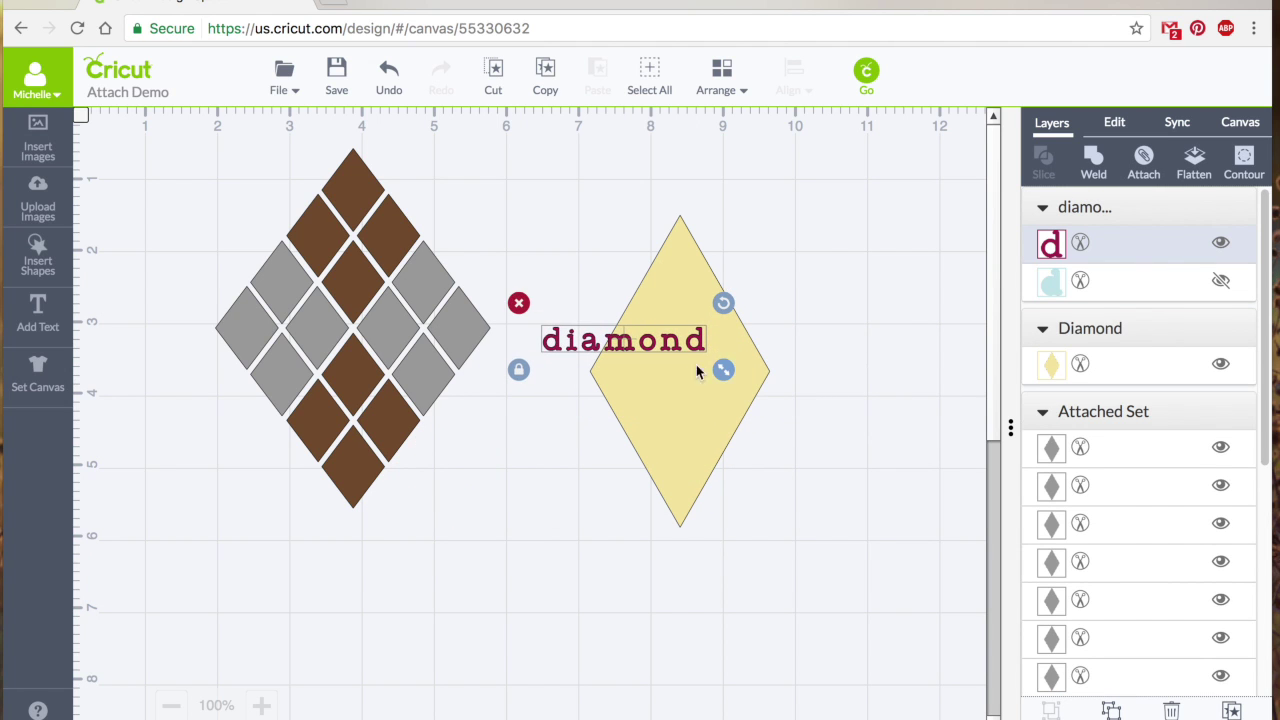
drag(646, 340, 686, 374)
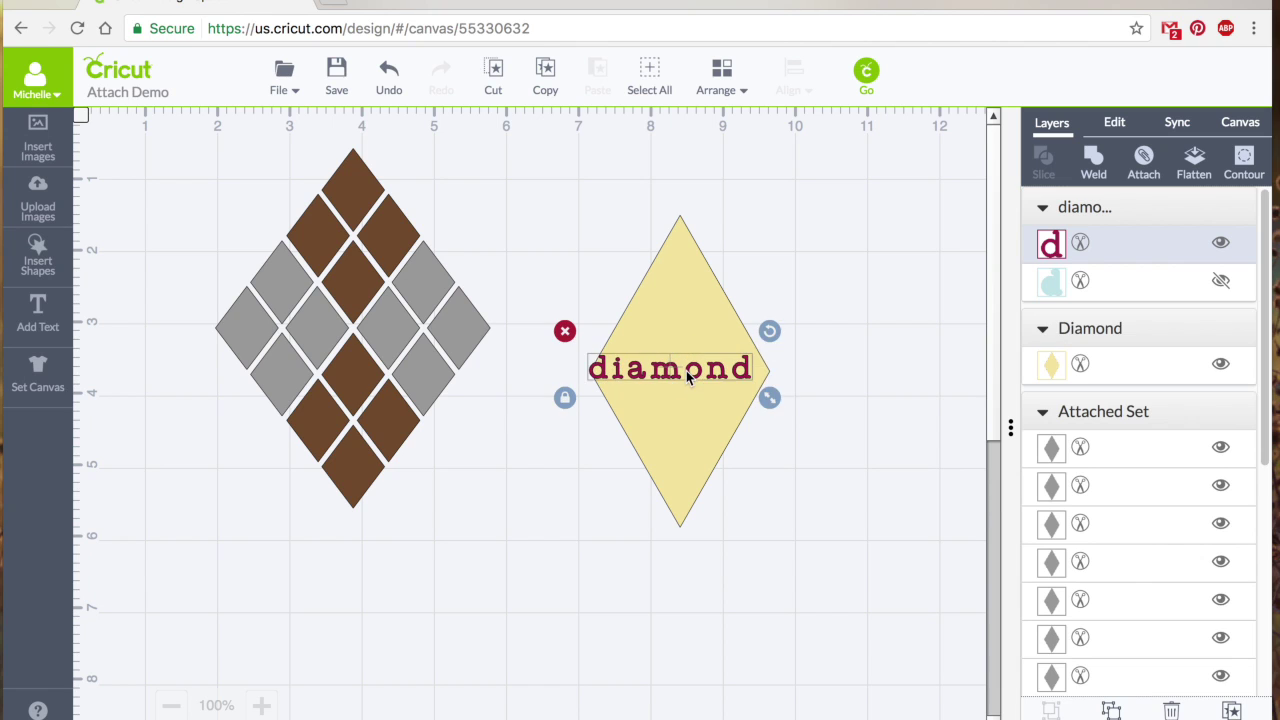
drag(769, 397, 748, 396)
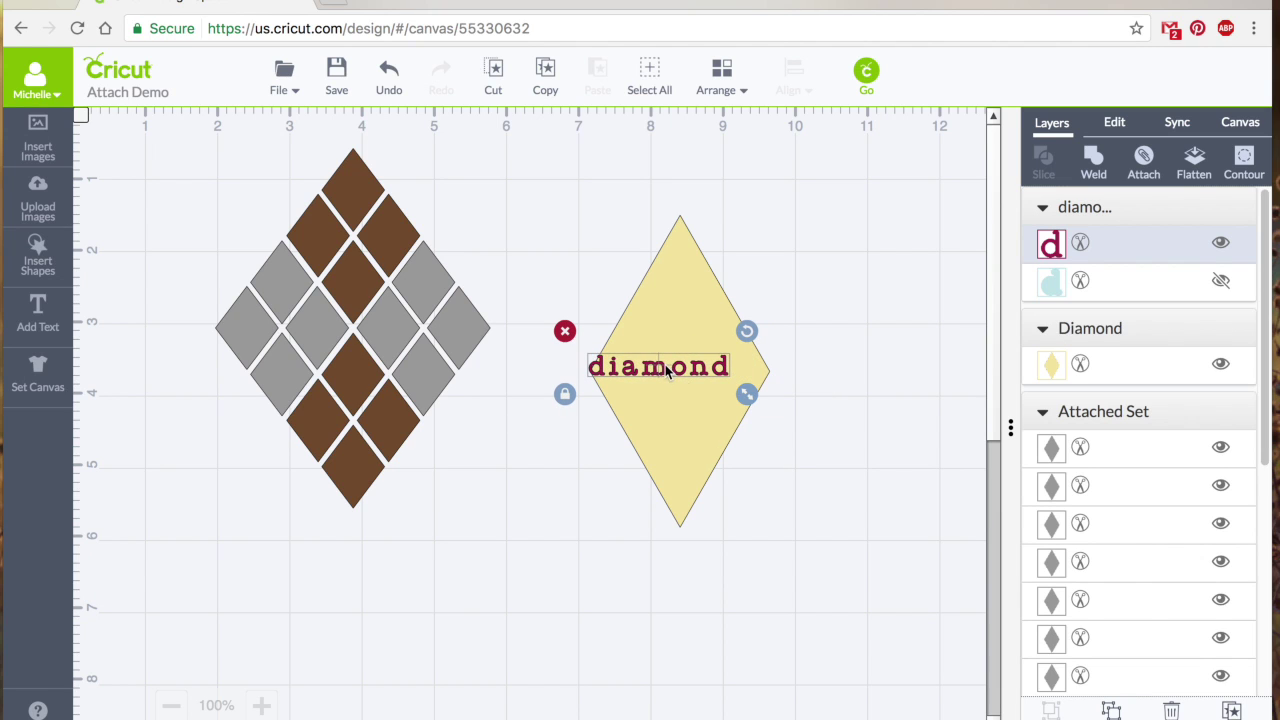
click(690, 366)
click(868, 494)
drag(672, 378, 686, 366)
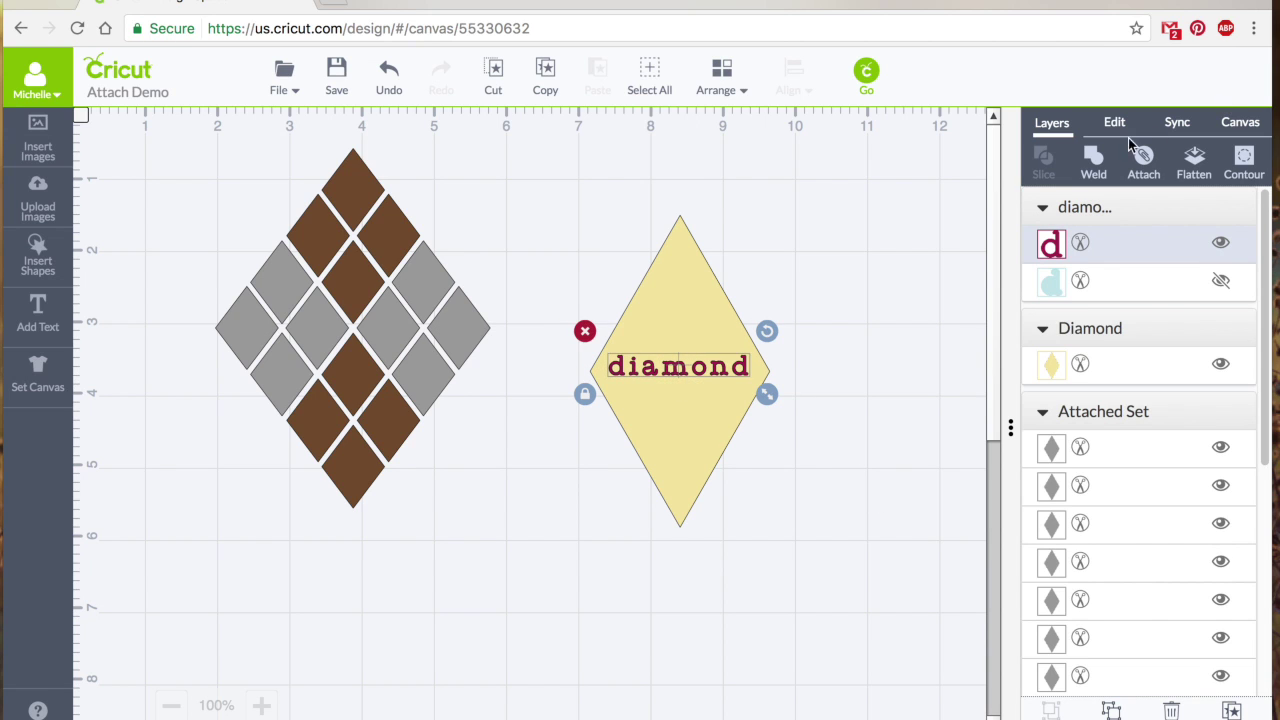
- Filter fonts by Has a Writing Style and switch the 'diamond' text to the Writing style
click(1116, 124)
click(1236, 192)
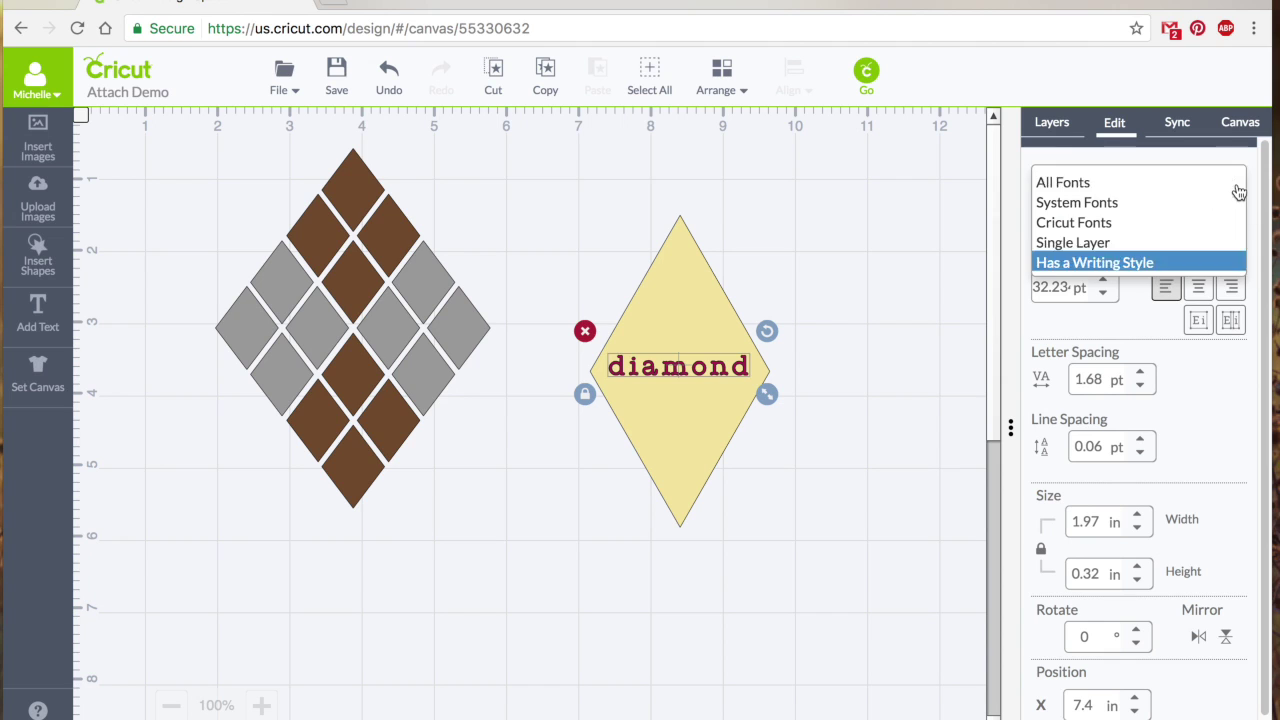
click(1112, 264)
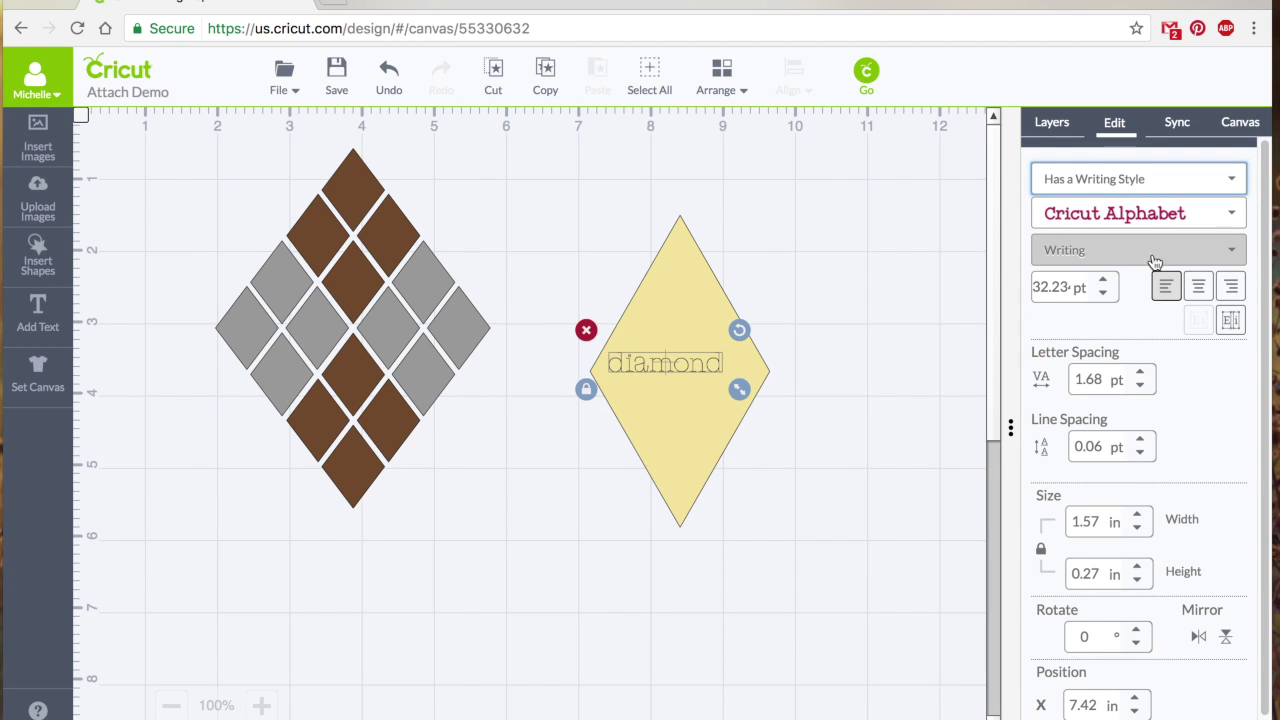
click(1238, 257)
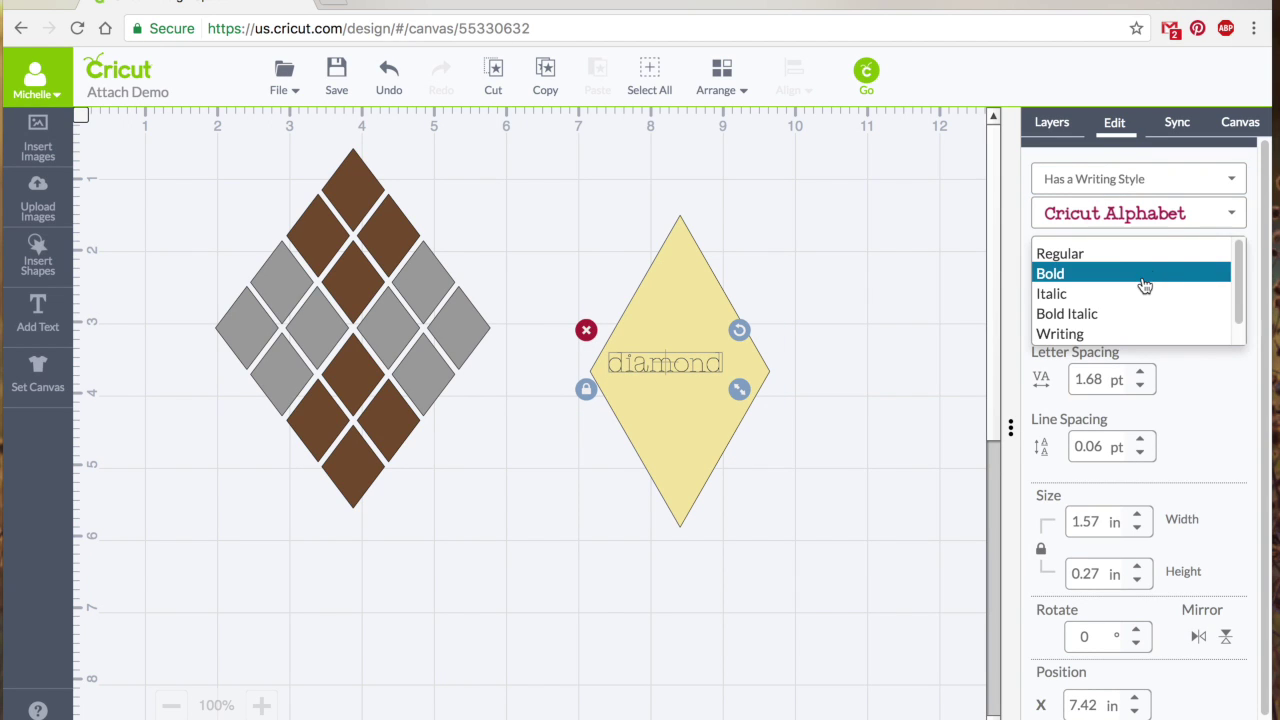
click(1130, 256)
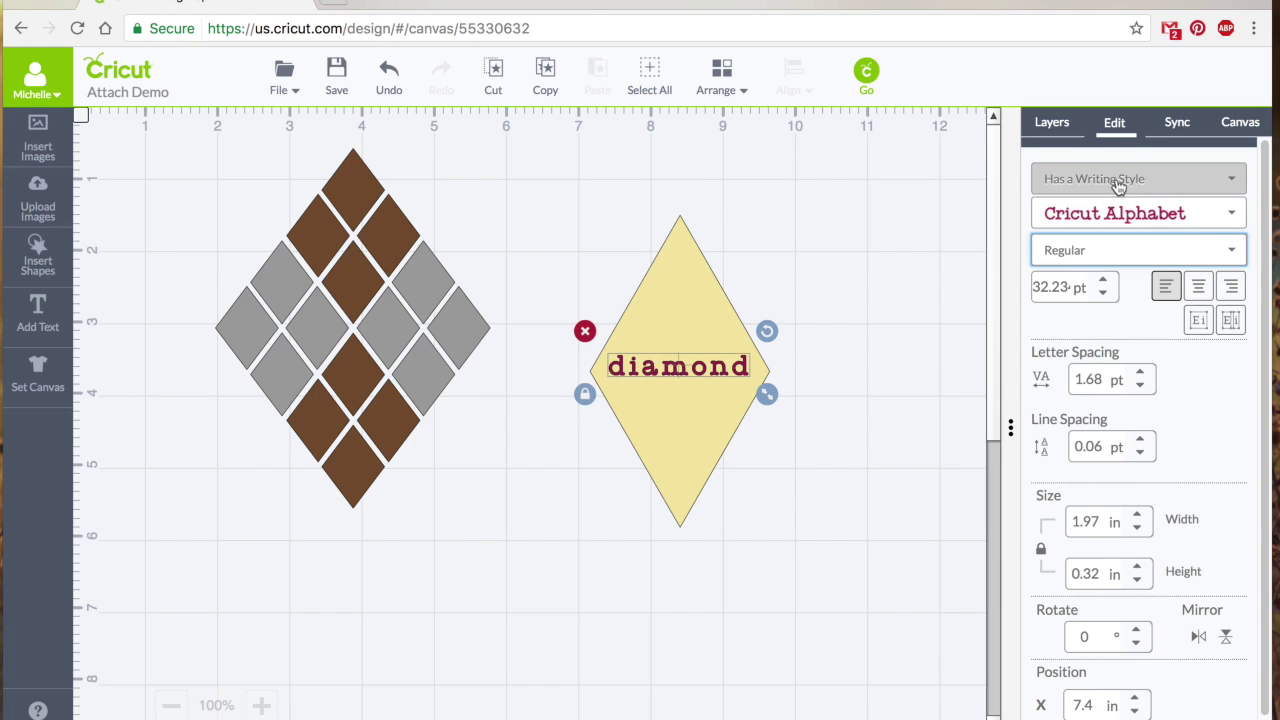
click(1190, 250)
click(1155, 335)
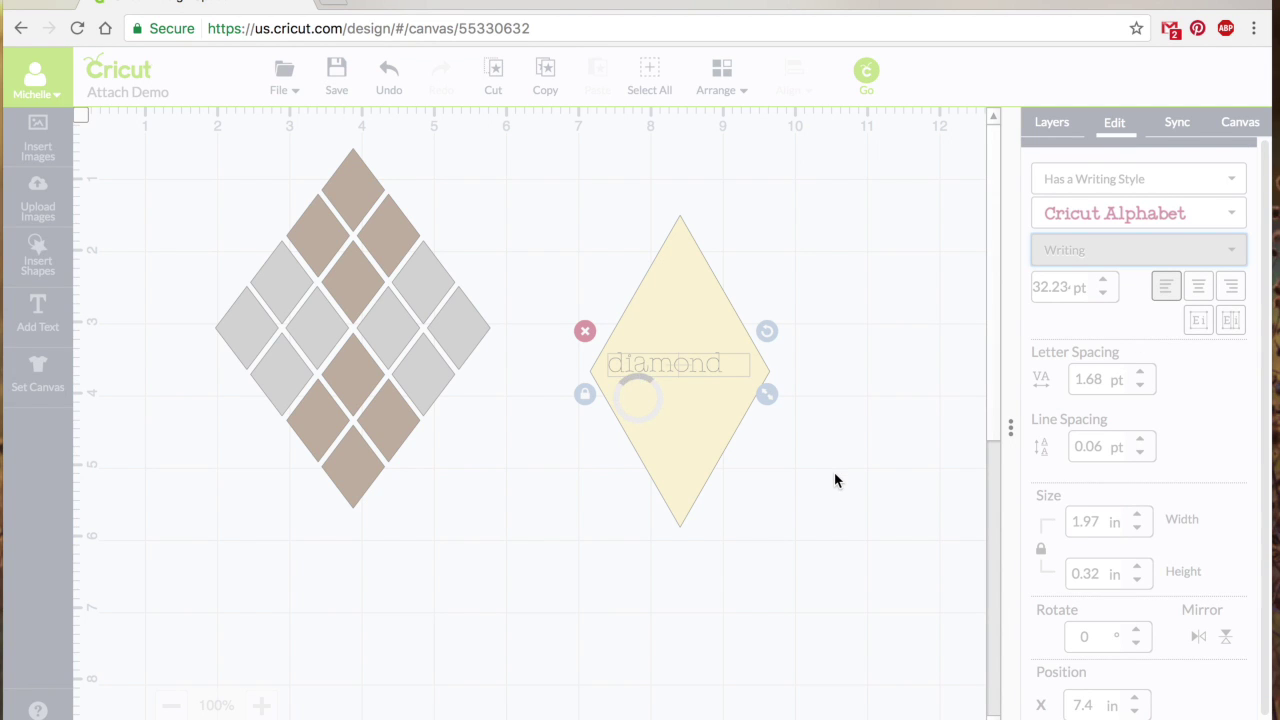
- Nudge the text slightly right so it sits centred on the yellow diamond
click(767, 430)
drag(697, 370, 708, 368)
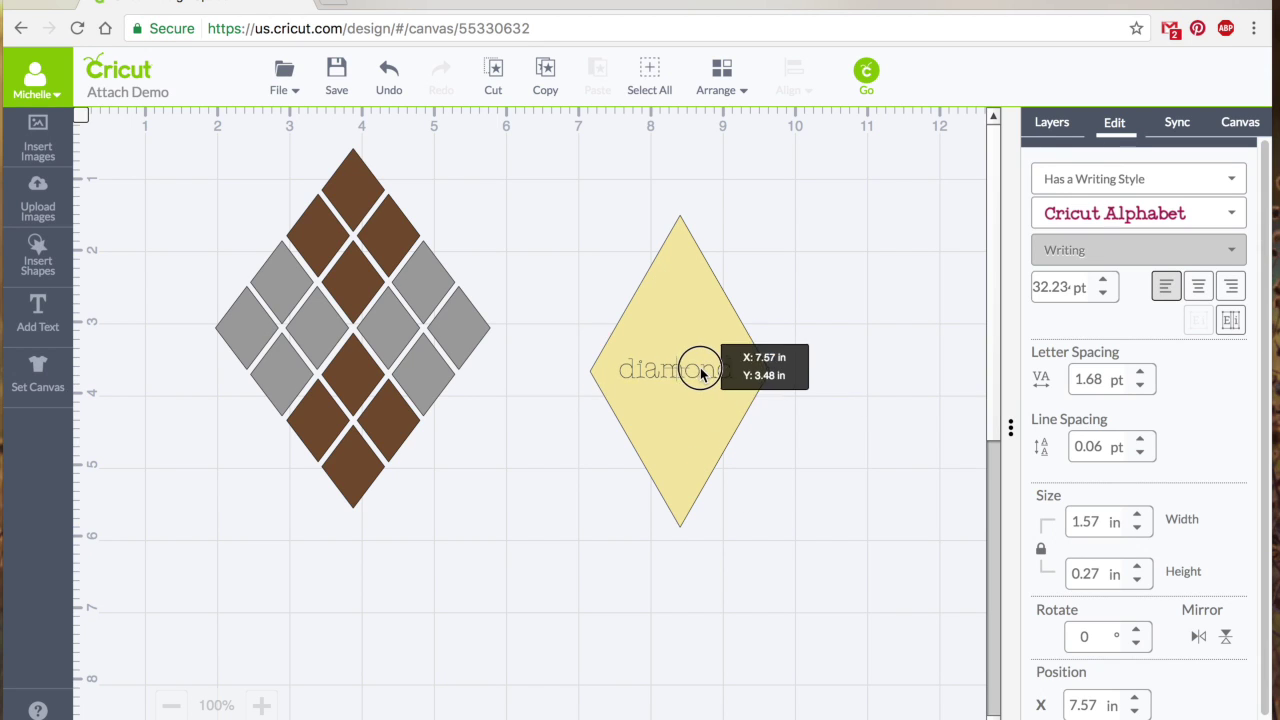
drag(701, 373, 697, 370)
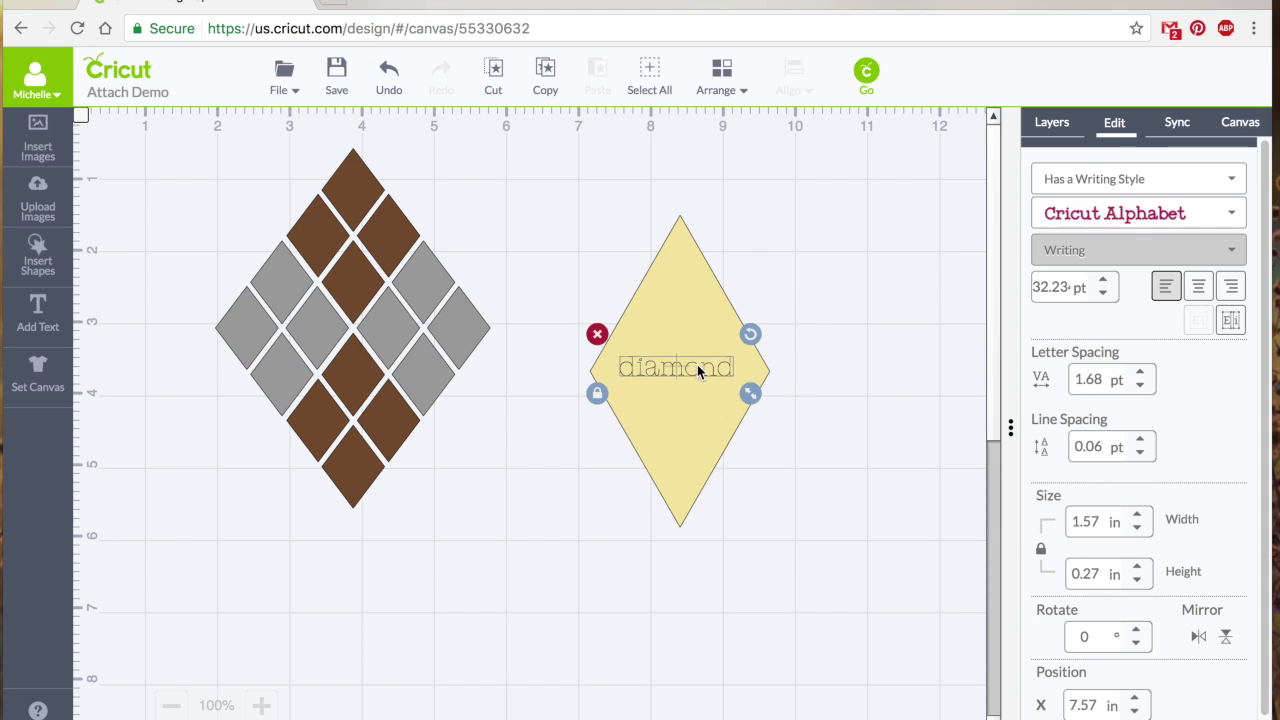
click(877, 86)
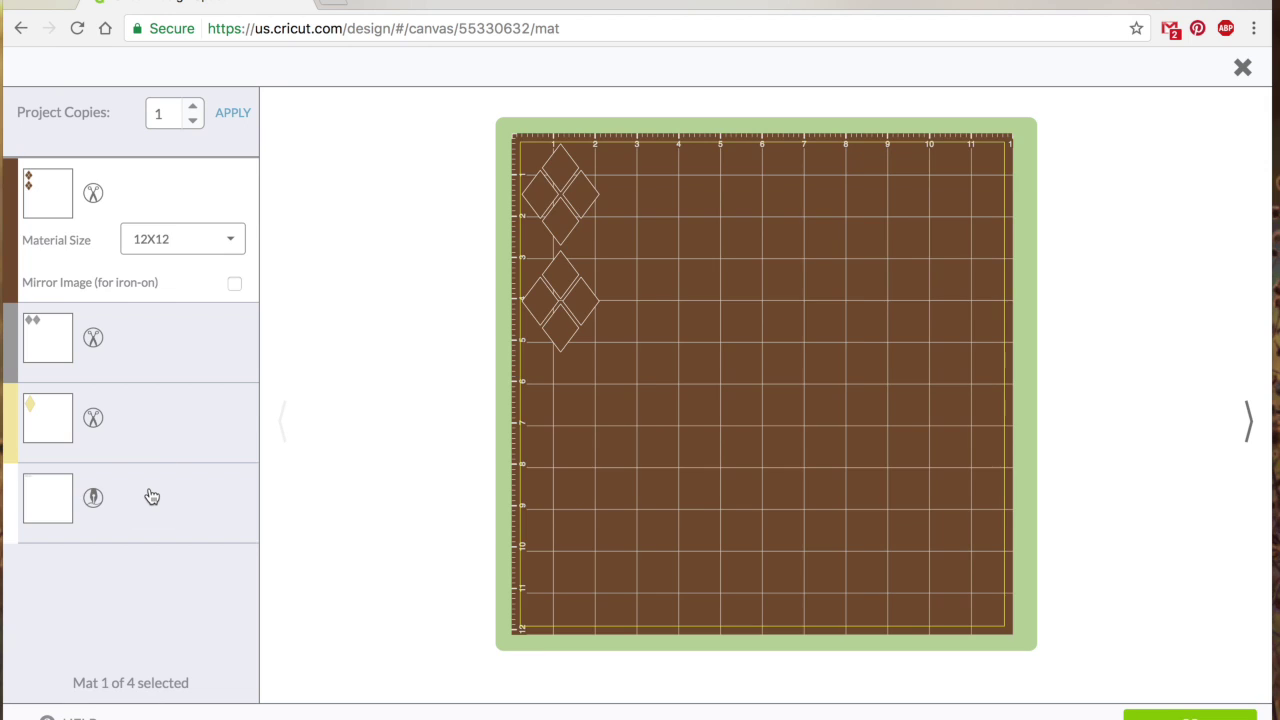
click(152, 497)
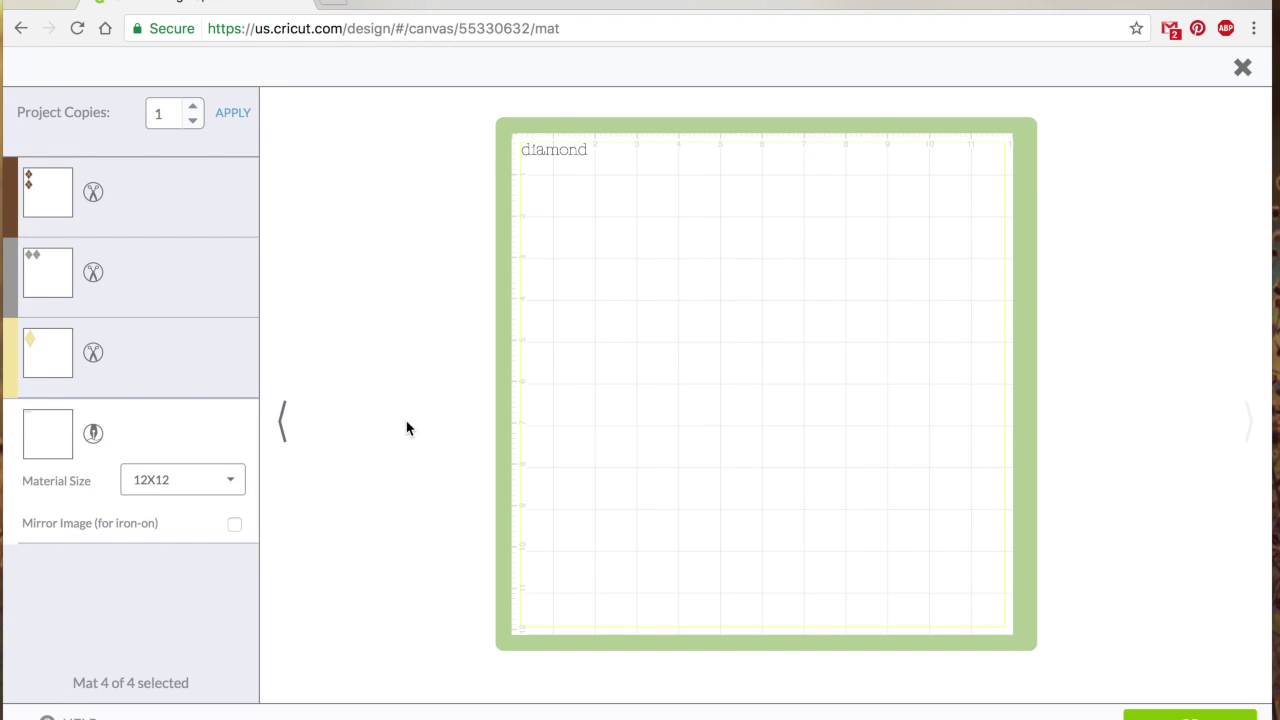
click(1242, 69)
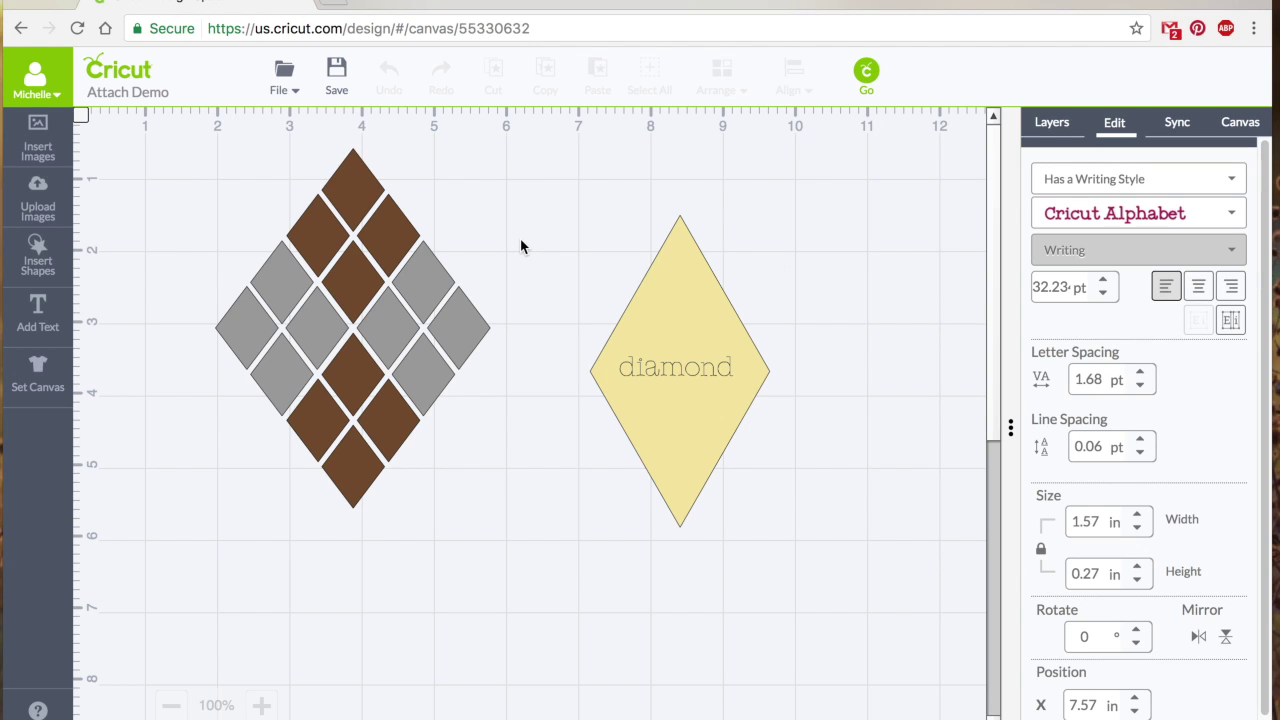
- Marquee-select the yellow diamond with its 'diamond' text and attach them as one set
drag(571, 188, 880, 608)
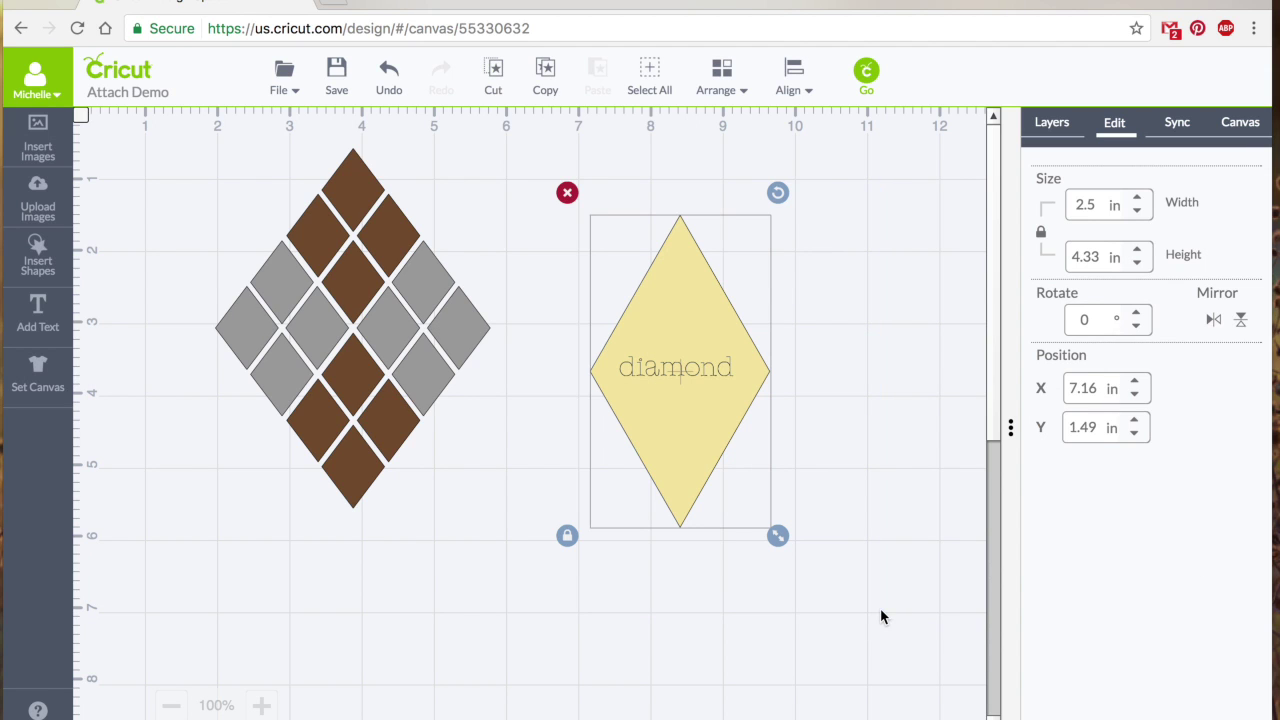
click(1051, 137)
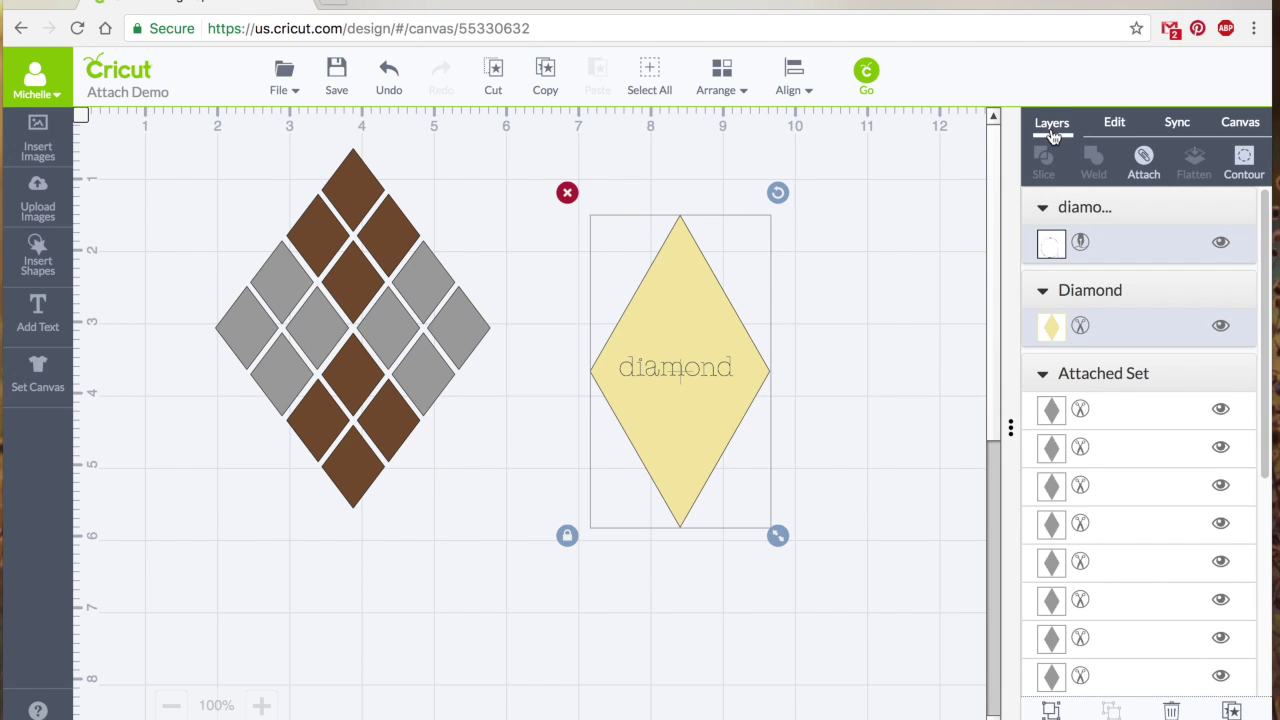
click(38, 262)
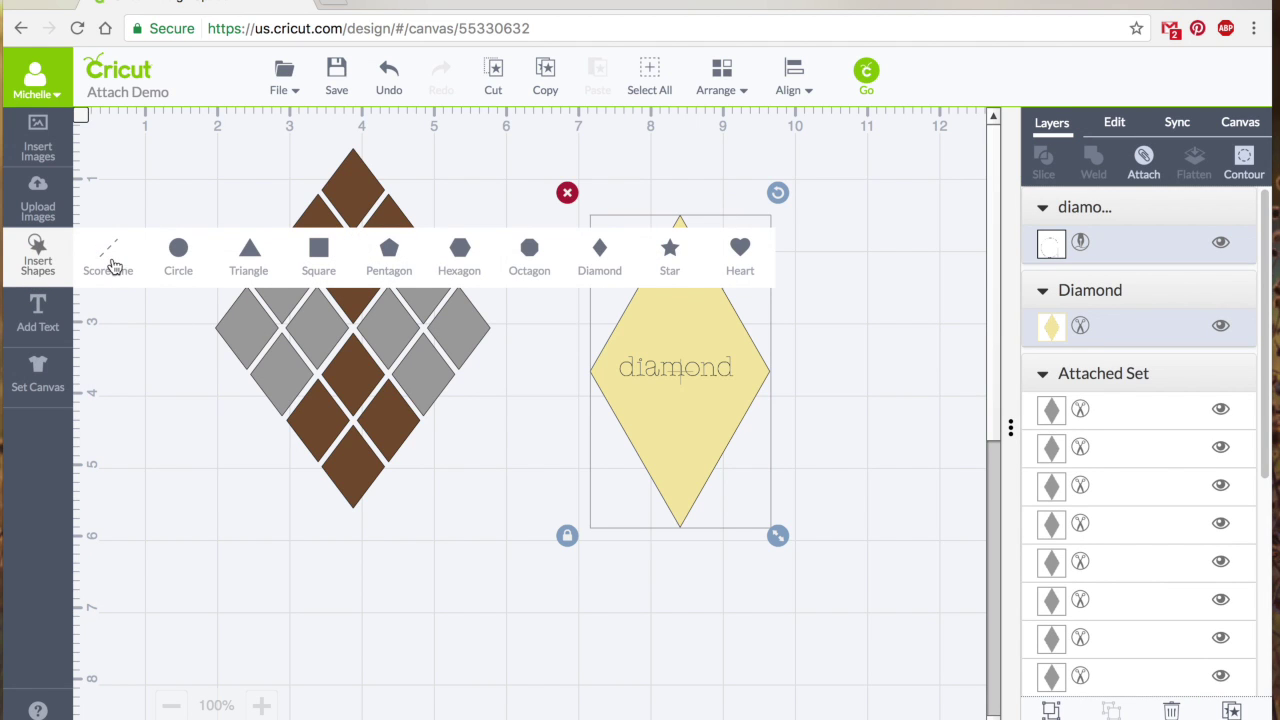
click(518, 547)
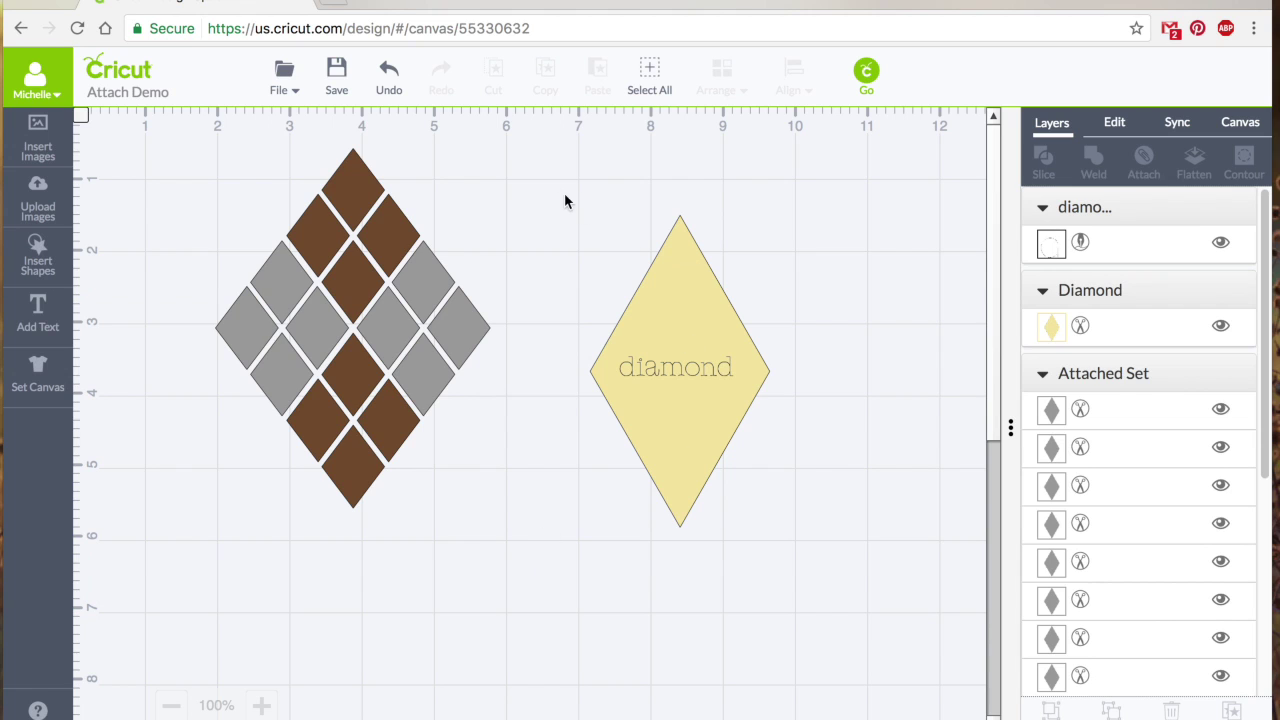
drag(557, 188, 852, 594)
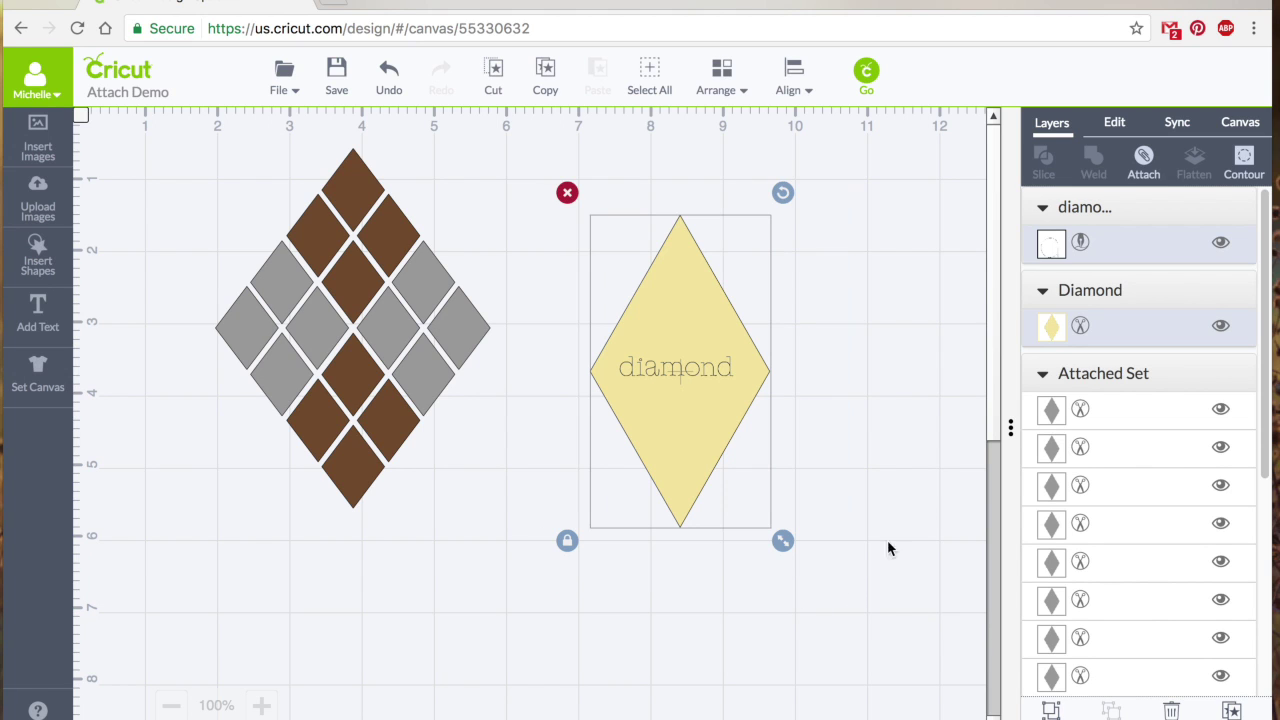
click(1146, 163)
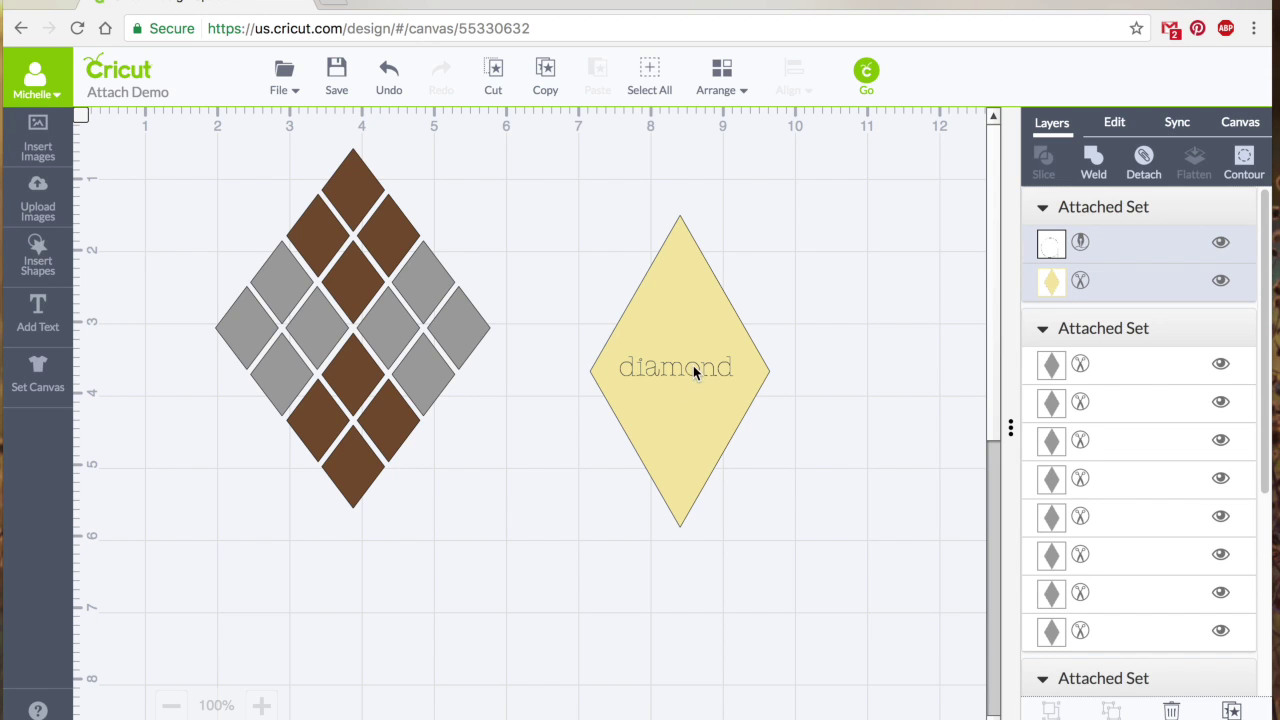
- Detach the word from the yellow diamond and place the diamond over the tiled pattern
drag(693, 365, 674, 428)
right_click(674, 428)
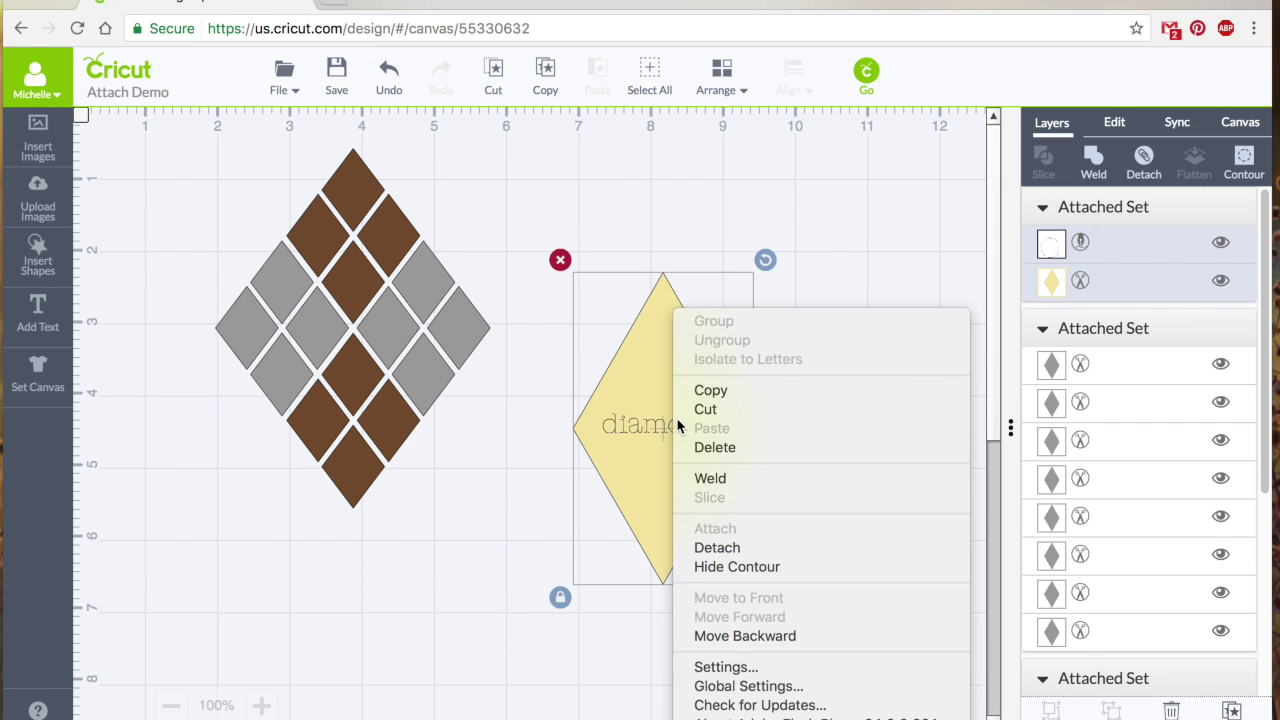
click(740, 547)
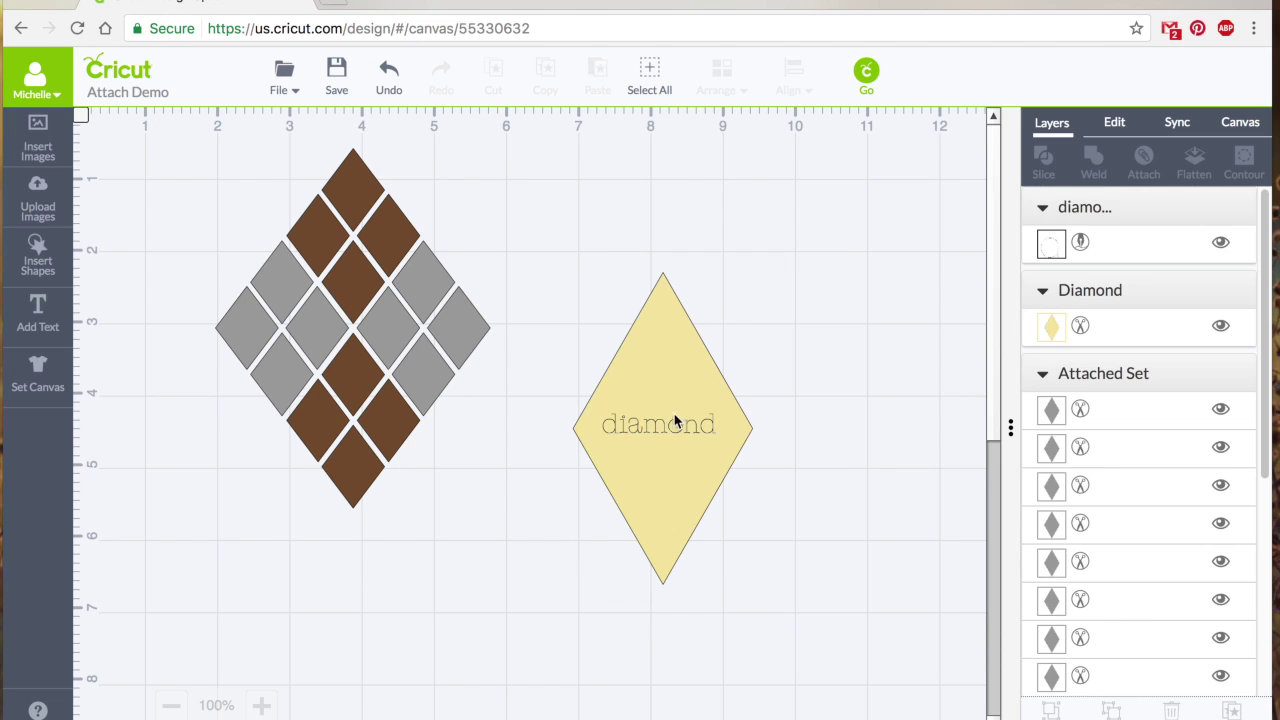
drag(680, 422, 331, 330)
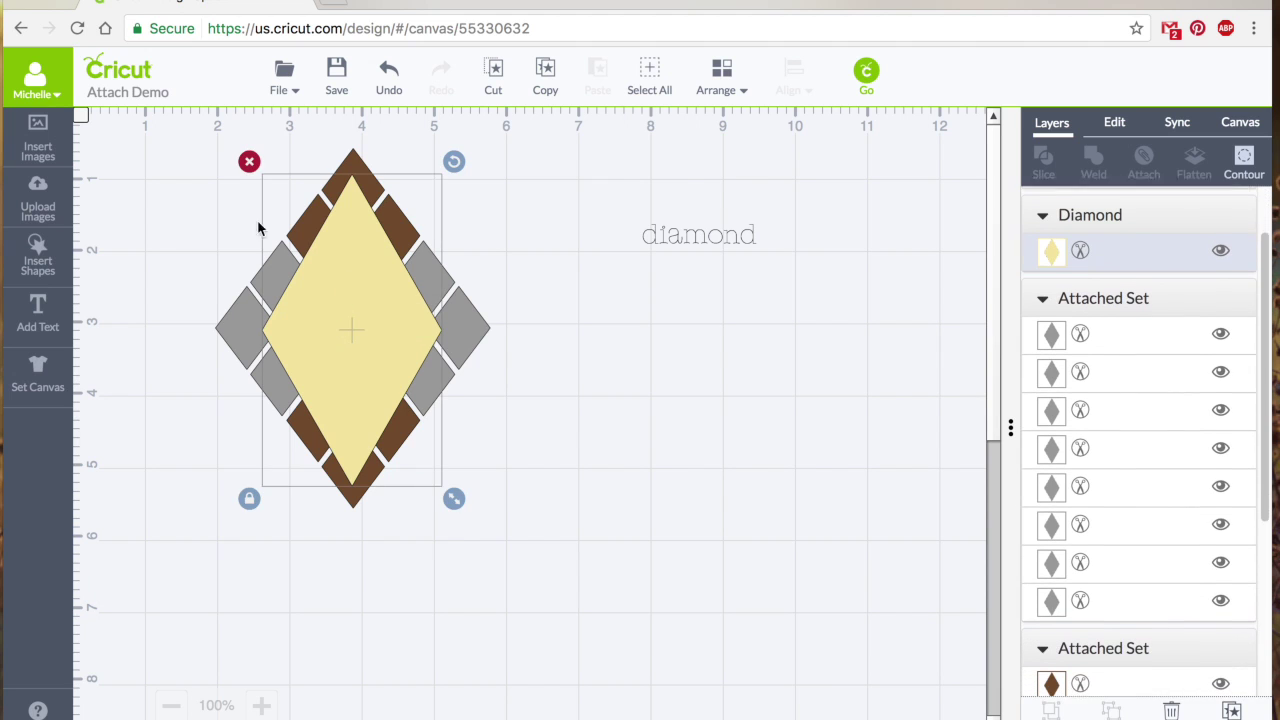
- Group the yellow diamond with the tiled pattern, shift the group slightly left, and deselect
drag(155, 137, 546, 550)
click(1070, 710)
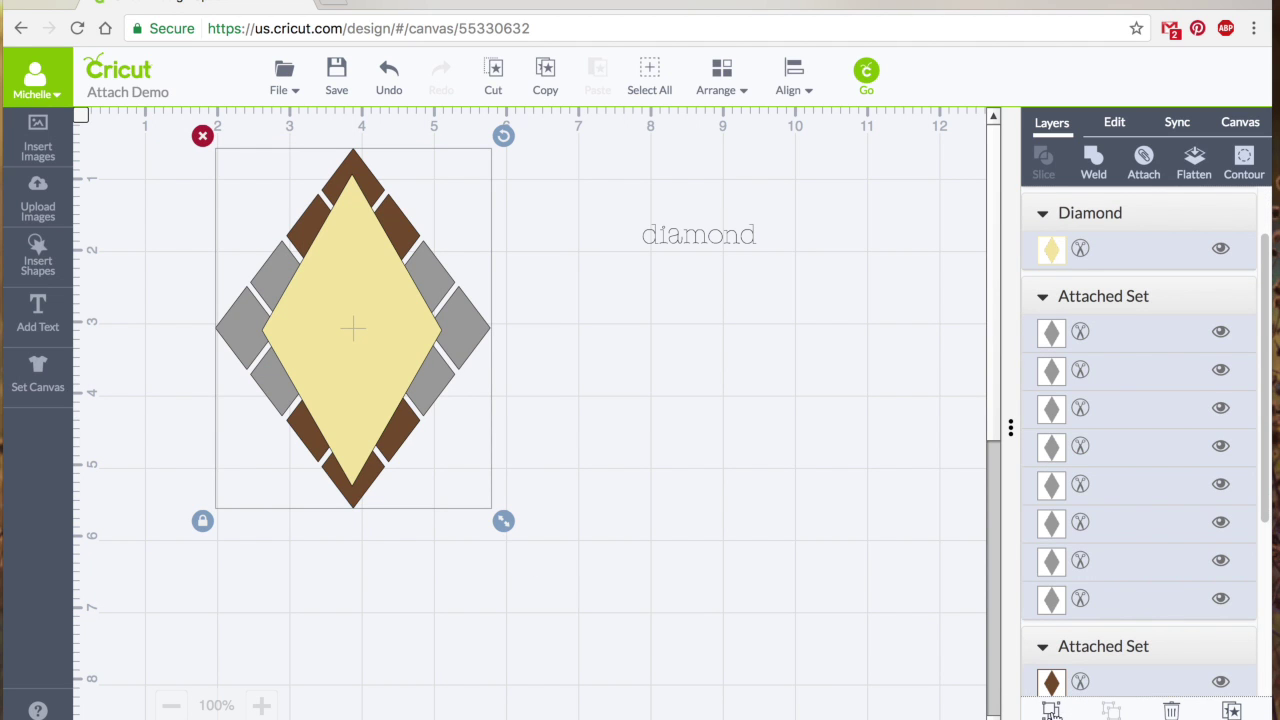
drag(408, 340, 566, 300)
click(696, 227)
- Bring the word 'diamond' to the front and place it over the yellow diamond
click(724, 84)
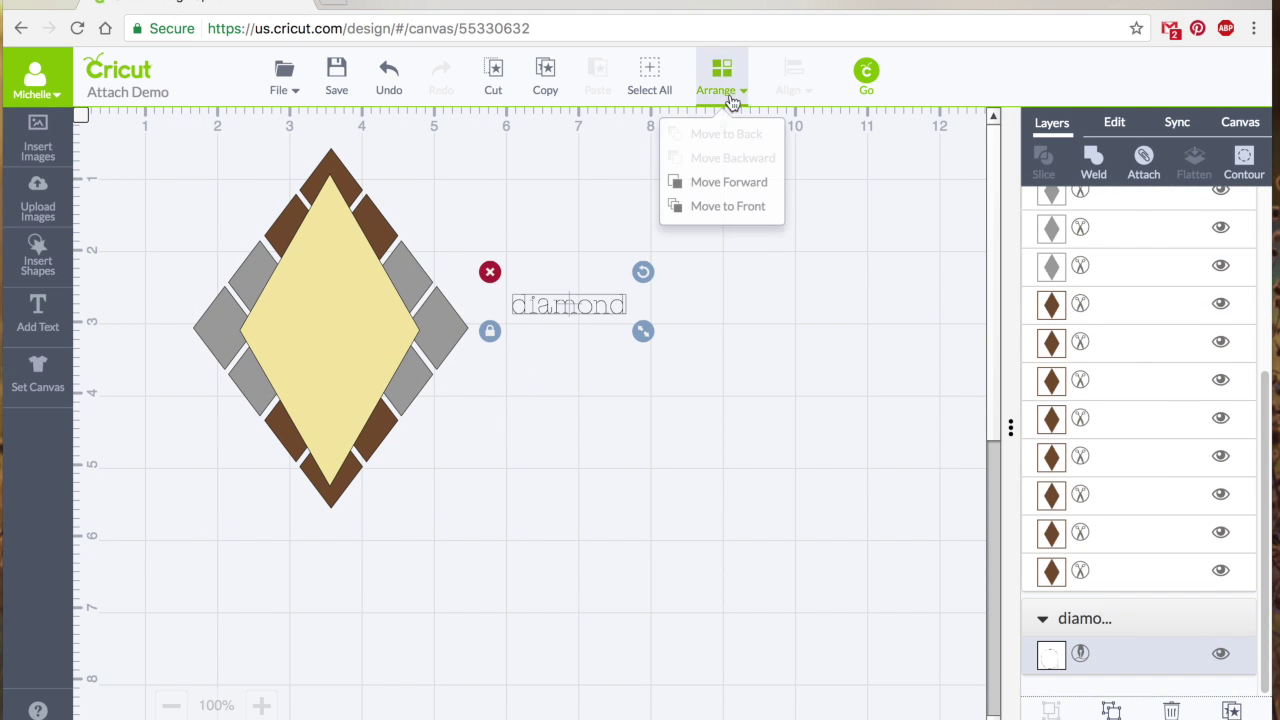
click(740, 207)
drag(574, 300, 331, 320)
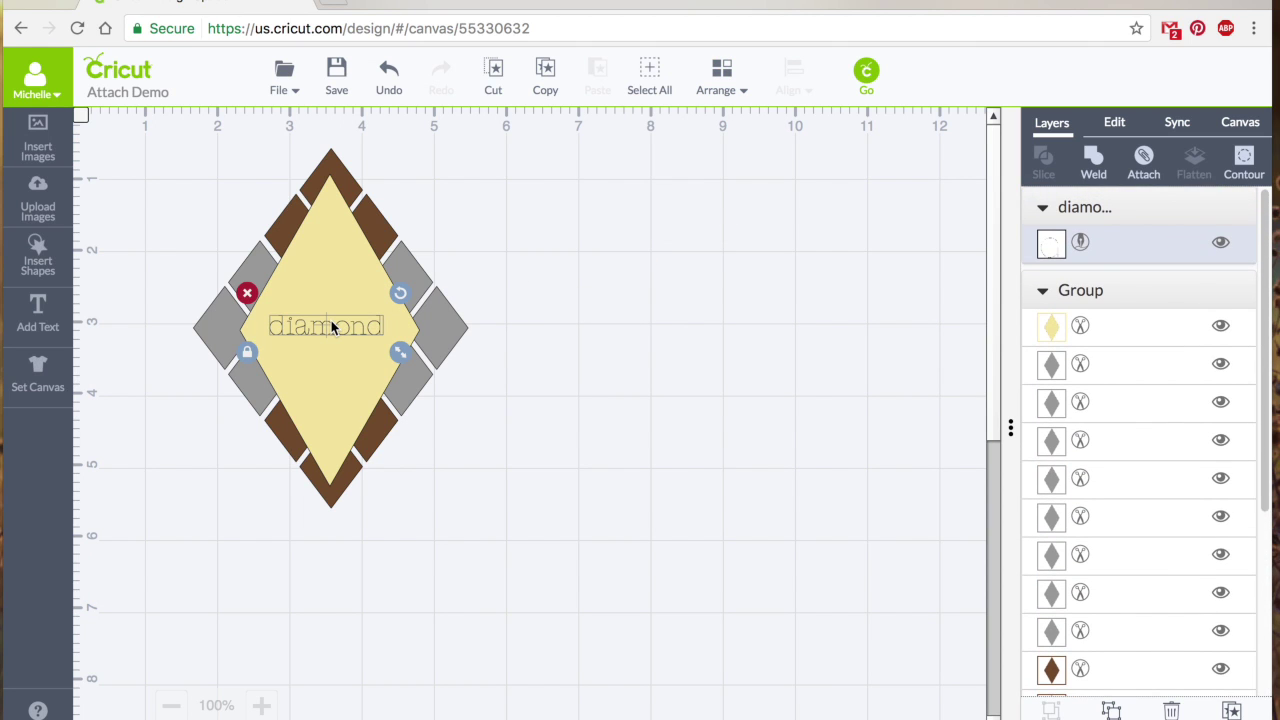
- Attach the whole design, undo the all-brown result, then reselect and attach again
shift+click(353, 364)
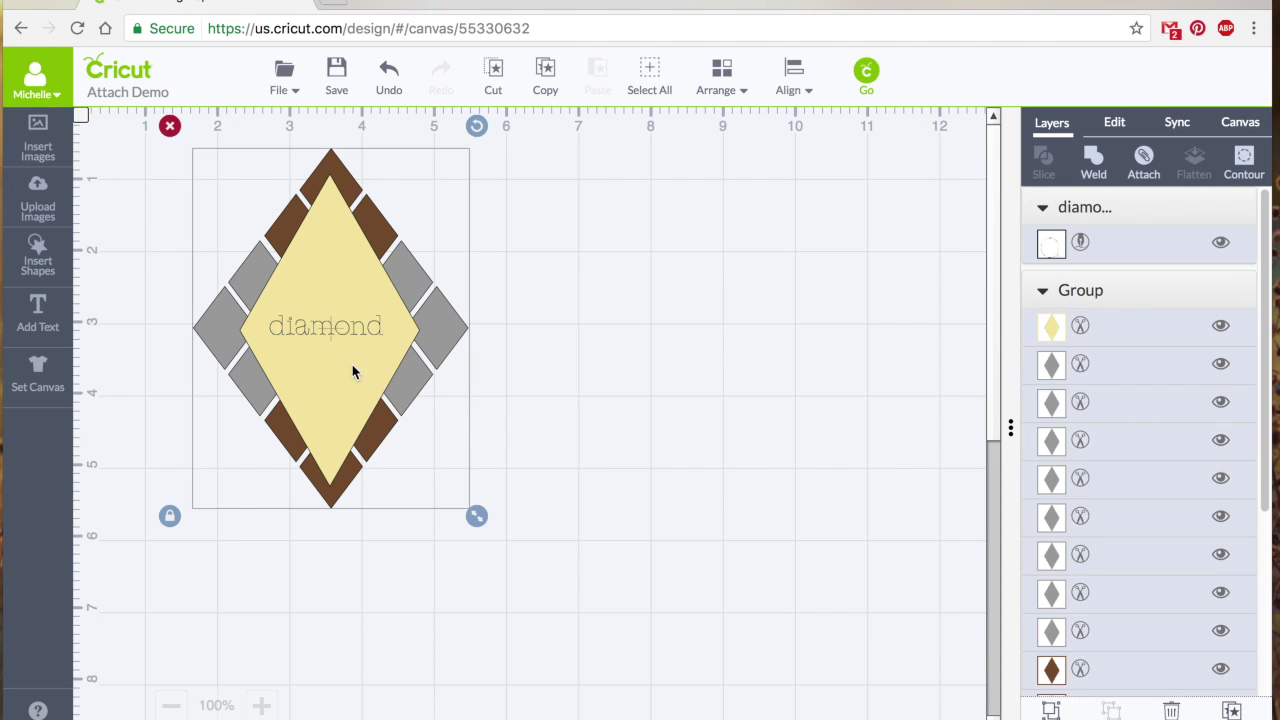
click(1153, 162)
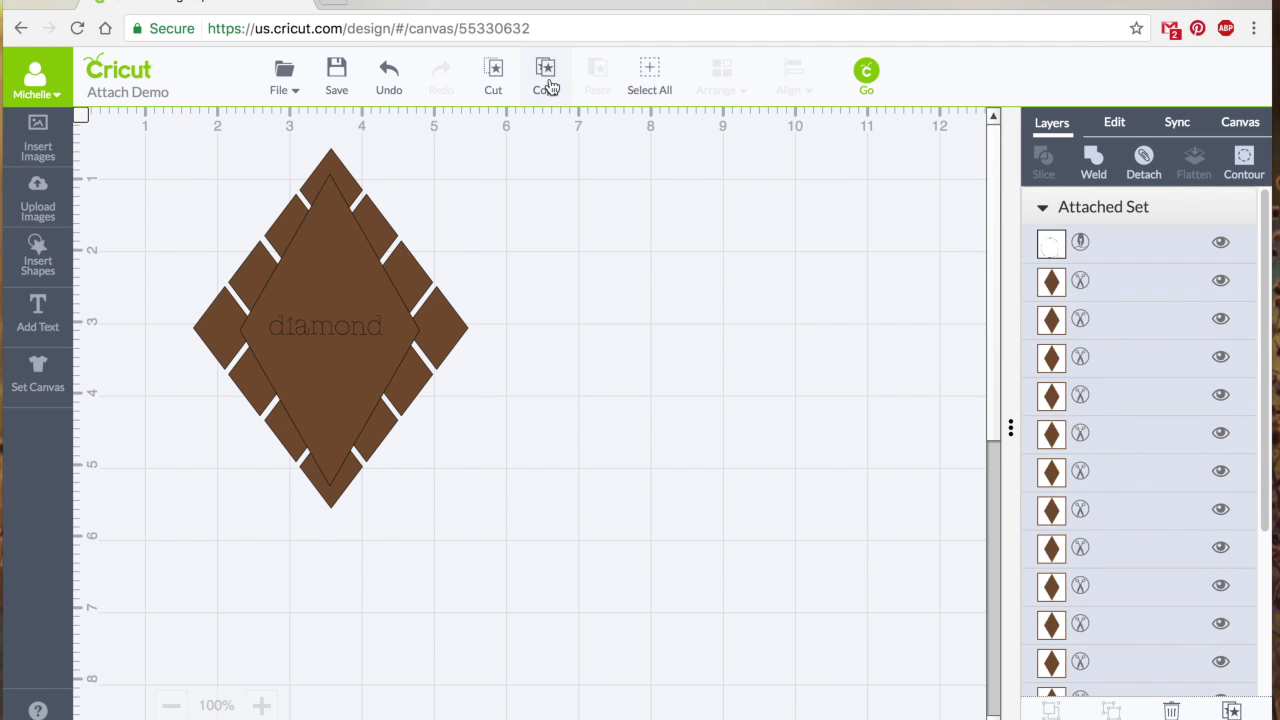
click(389, 76)
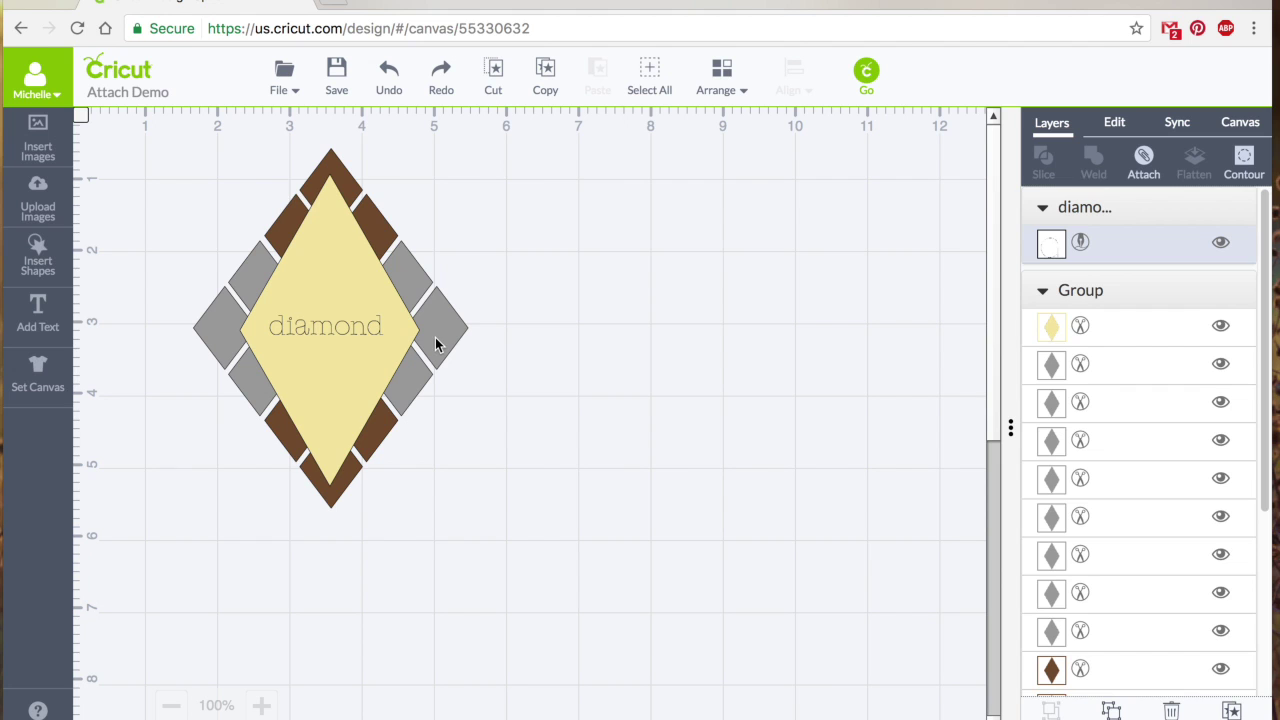
click(305, 214)
scroll(1055, 502, down, 2)
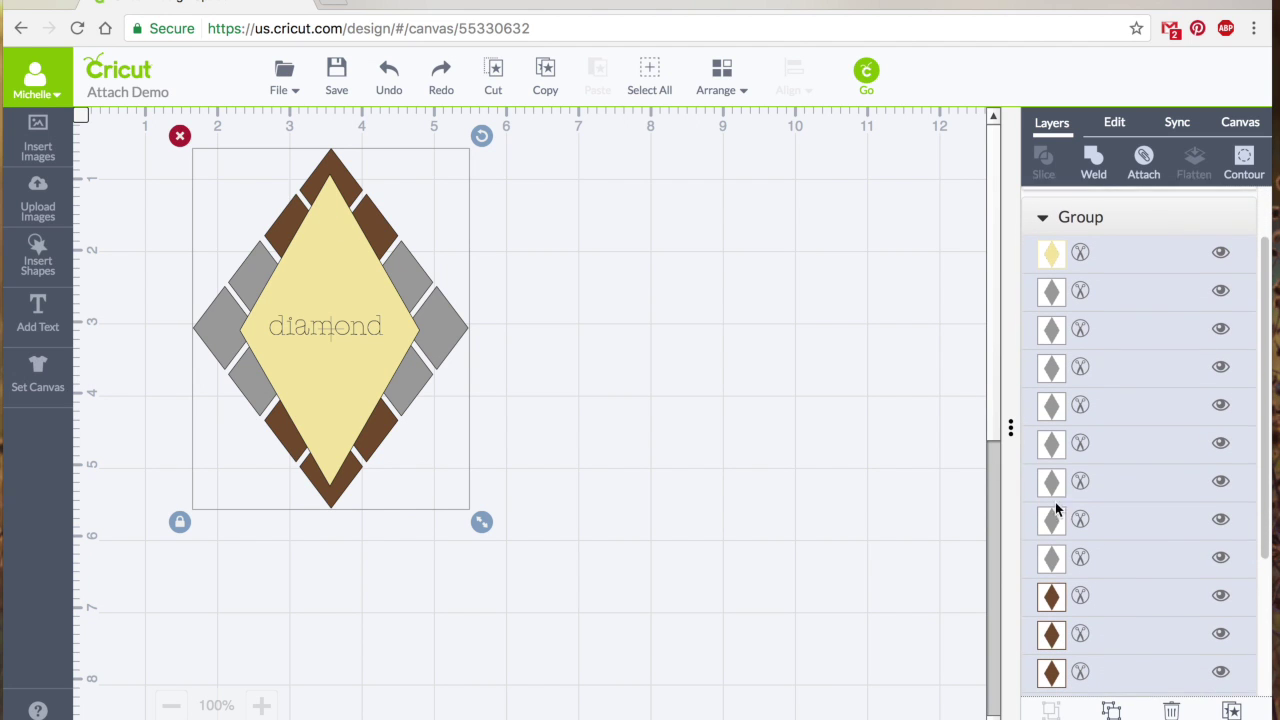
click(1143, 160)
click(711, 491)
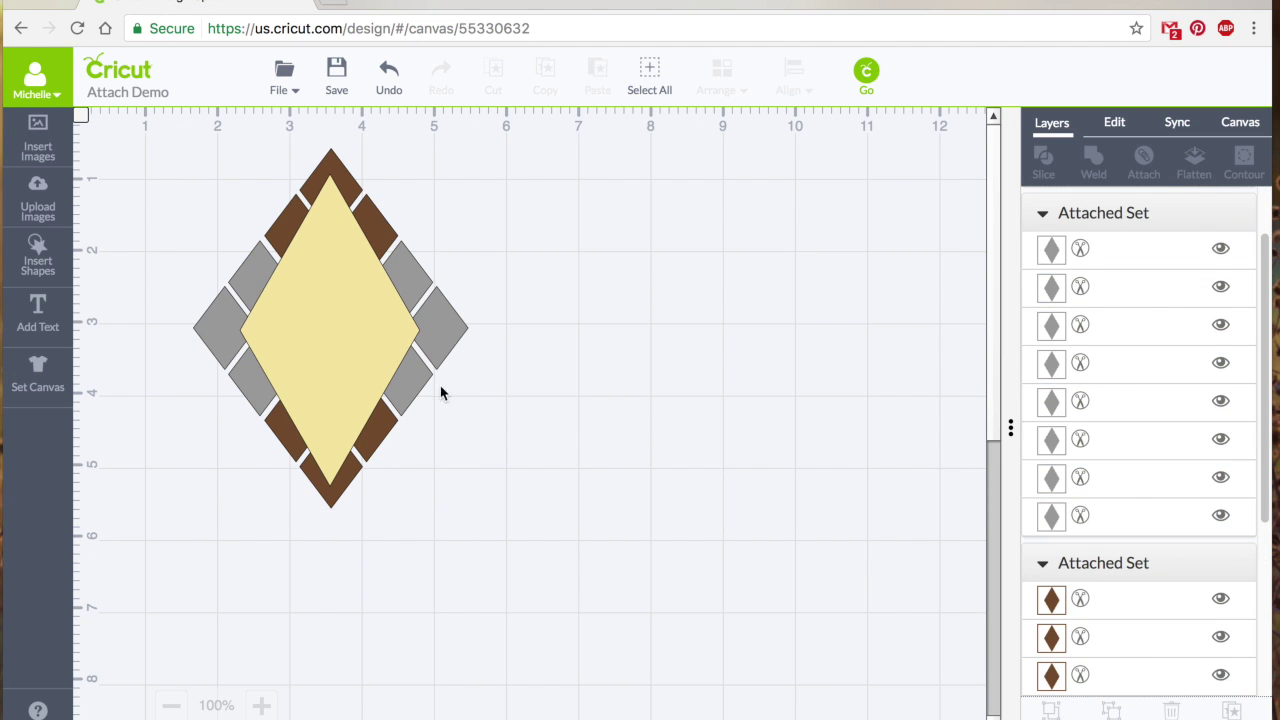
- Select the hidden 'diamond' text layer and bring it to the front
click(326, 332)
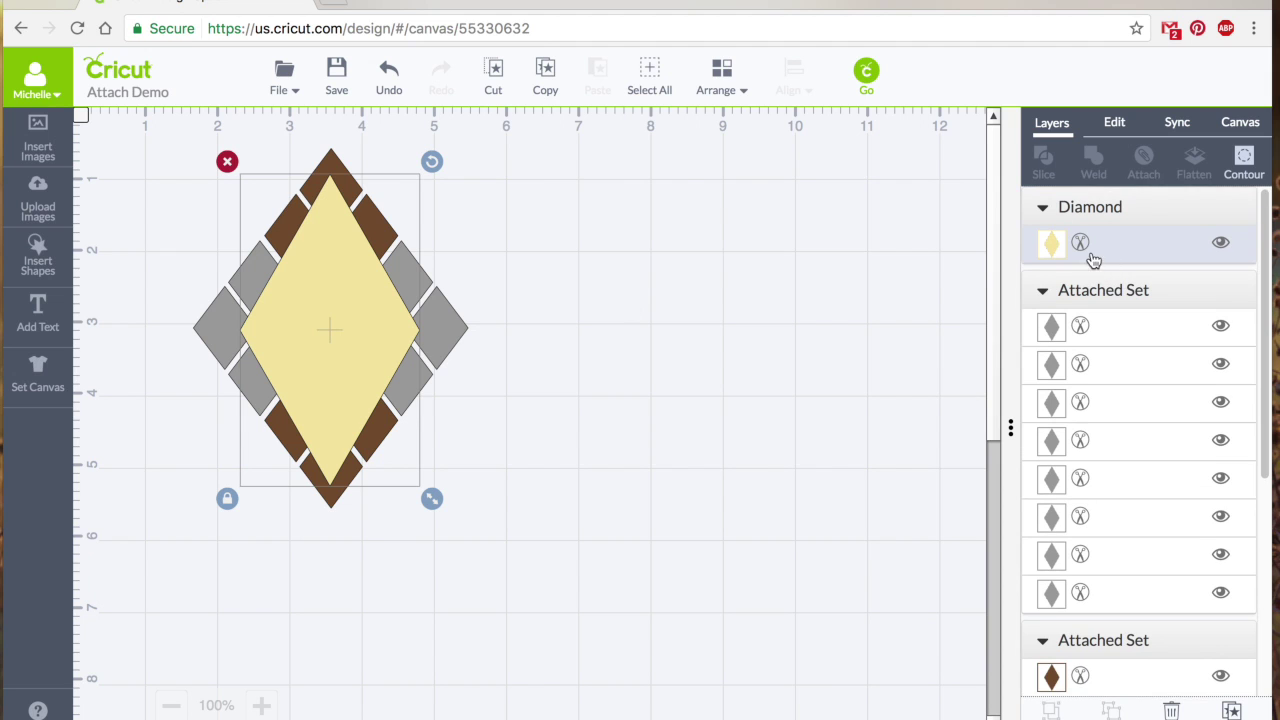
scroll(1129, 310, down, 4)
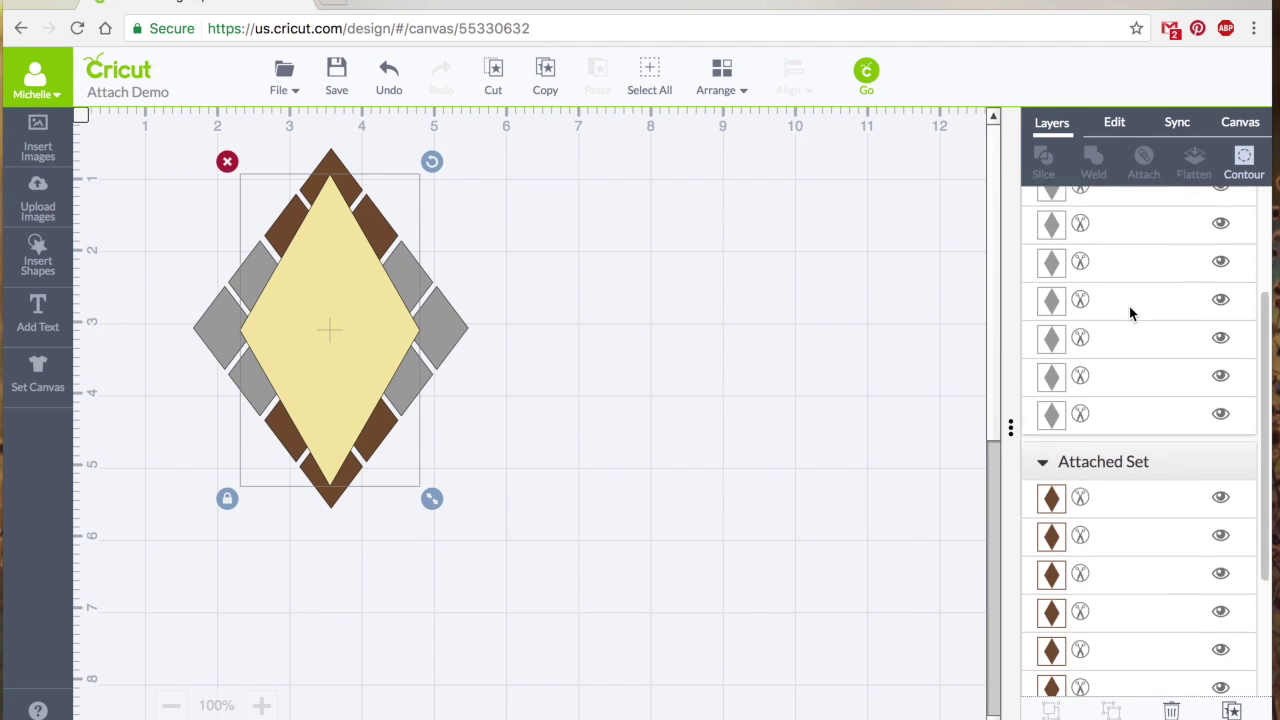
click(1132, 668)
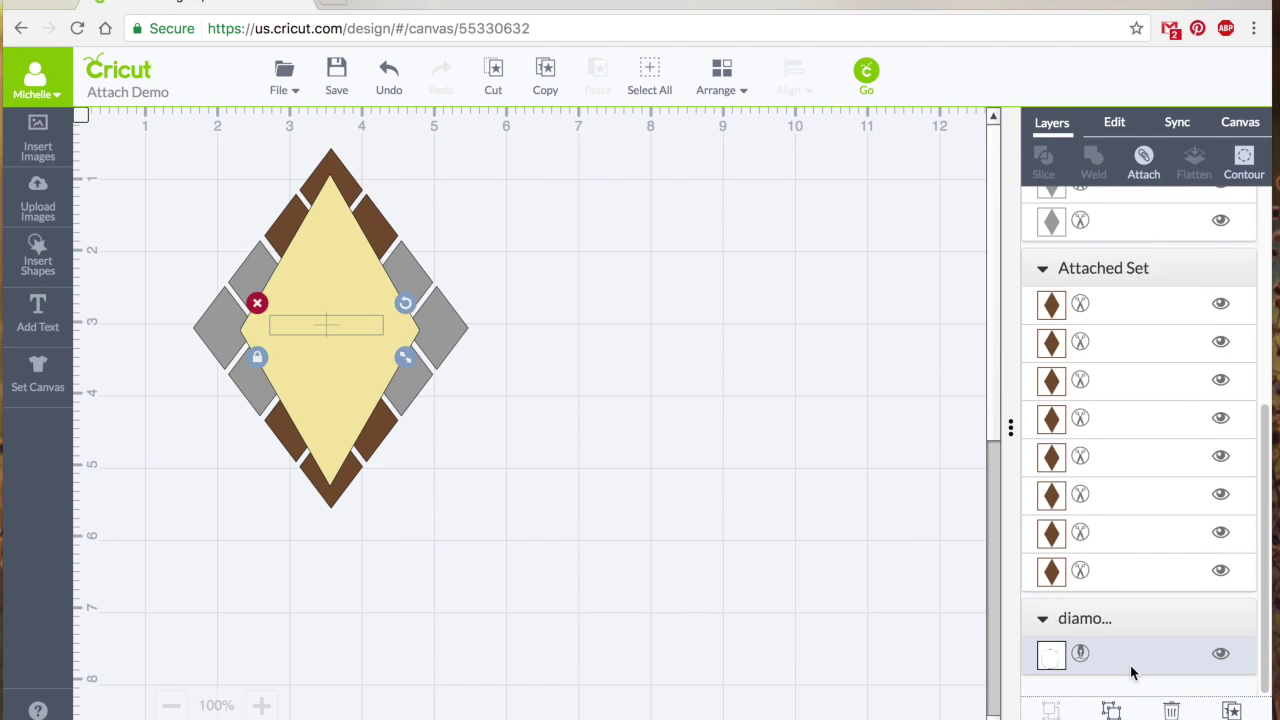
click(722, 82)
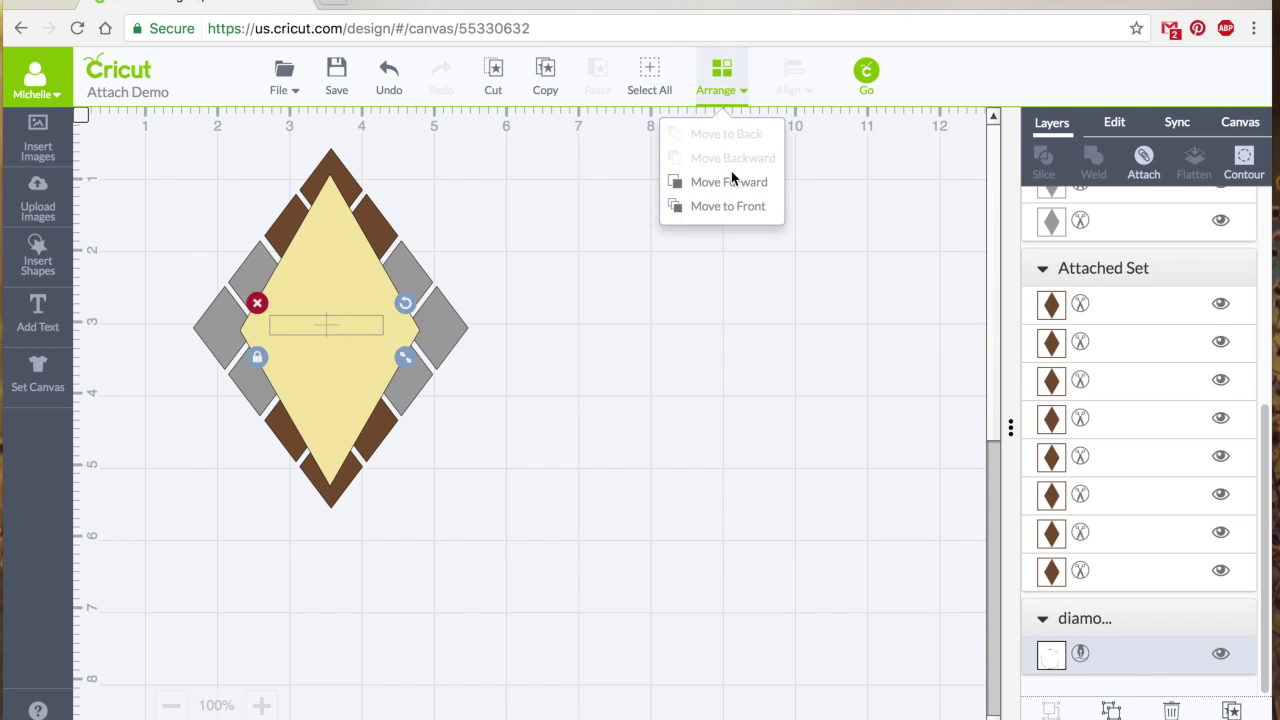
click(733, 207)
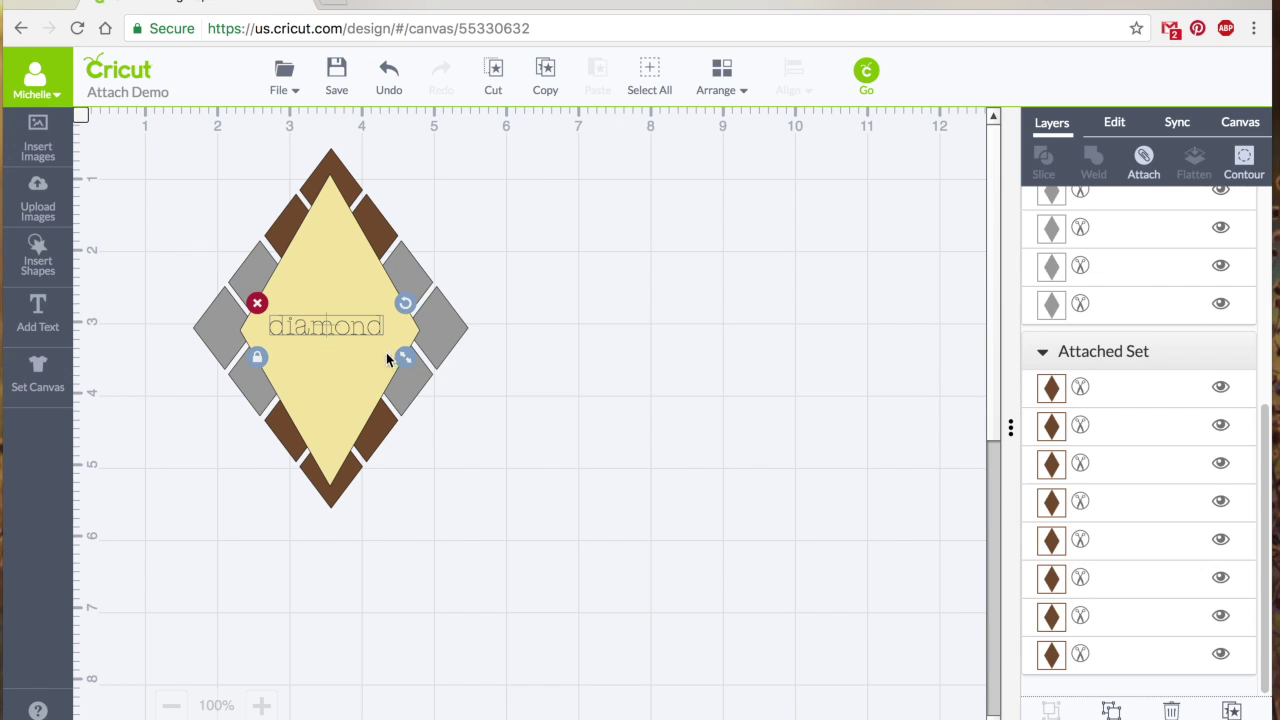
- Attach the word to the yellow diamond and drag the set right, off the pattern
shift+click(350, 388)
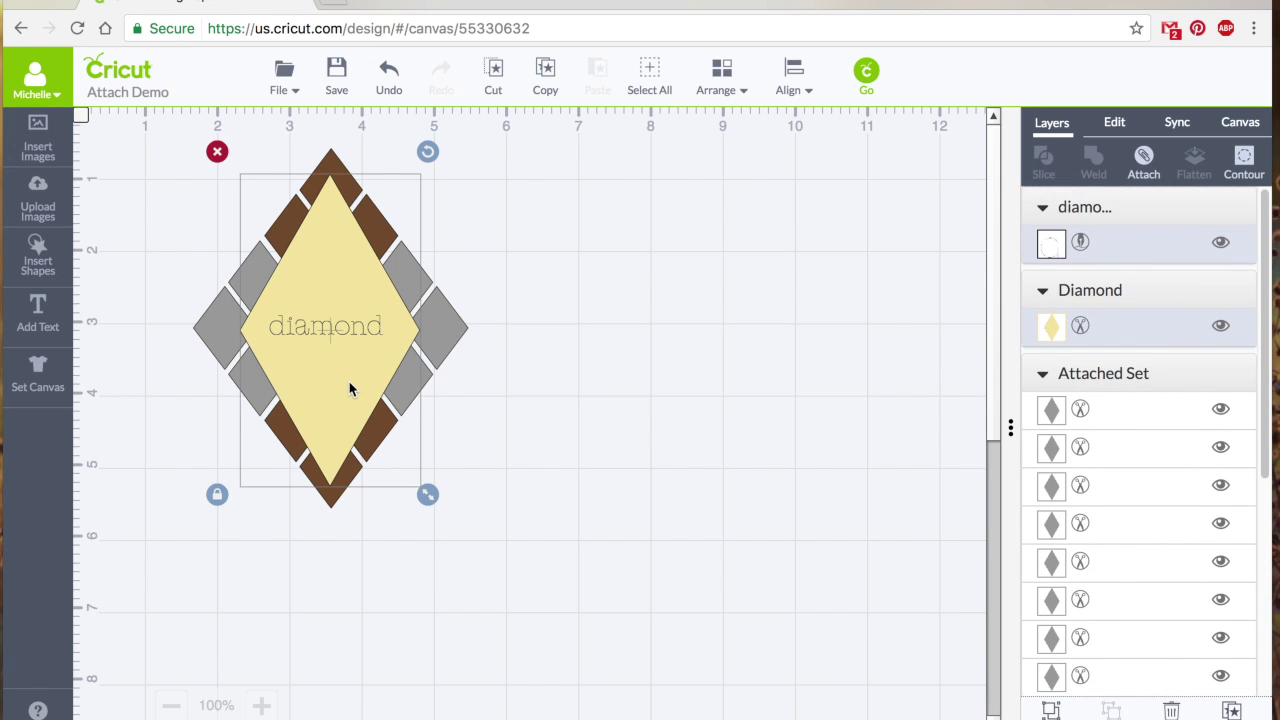
click(1143, 160)
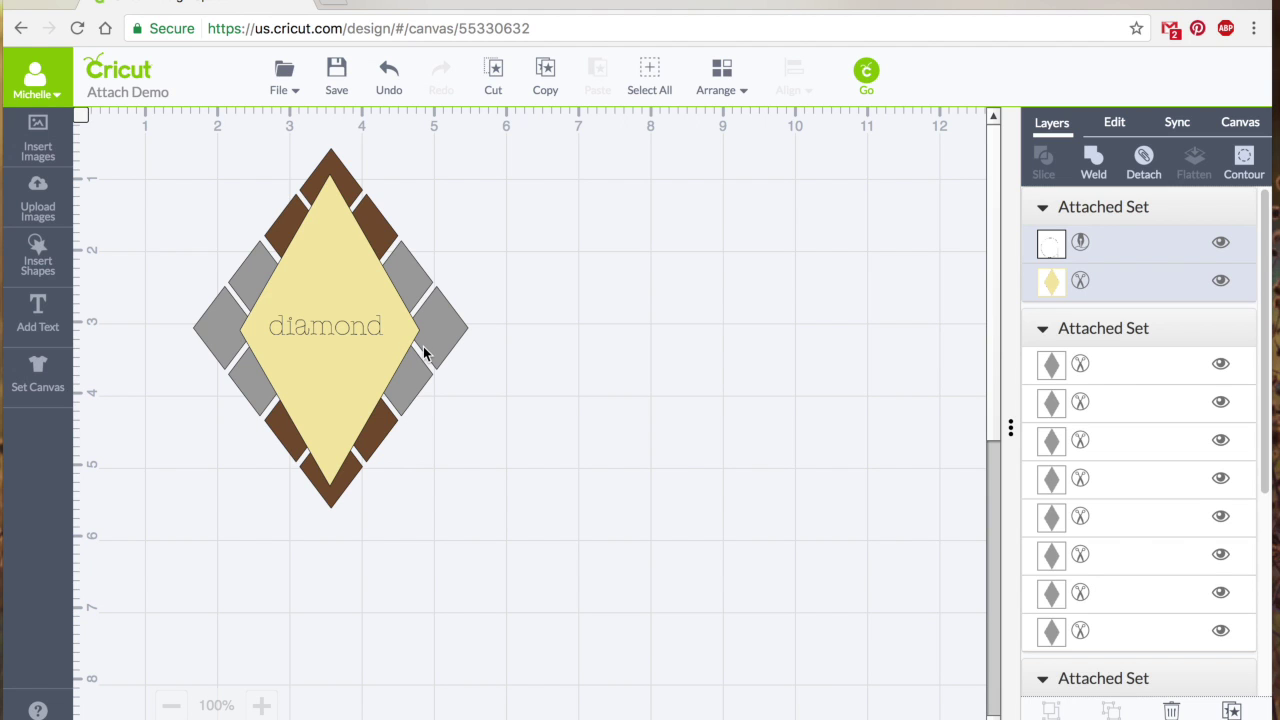
drag(336, 332, 671, 328)
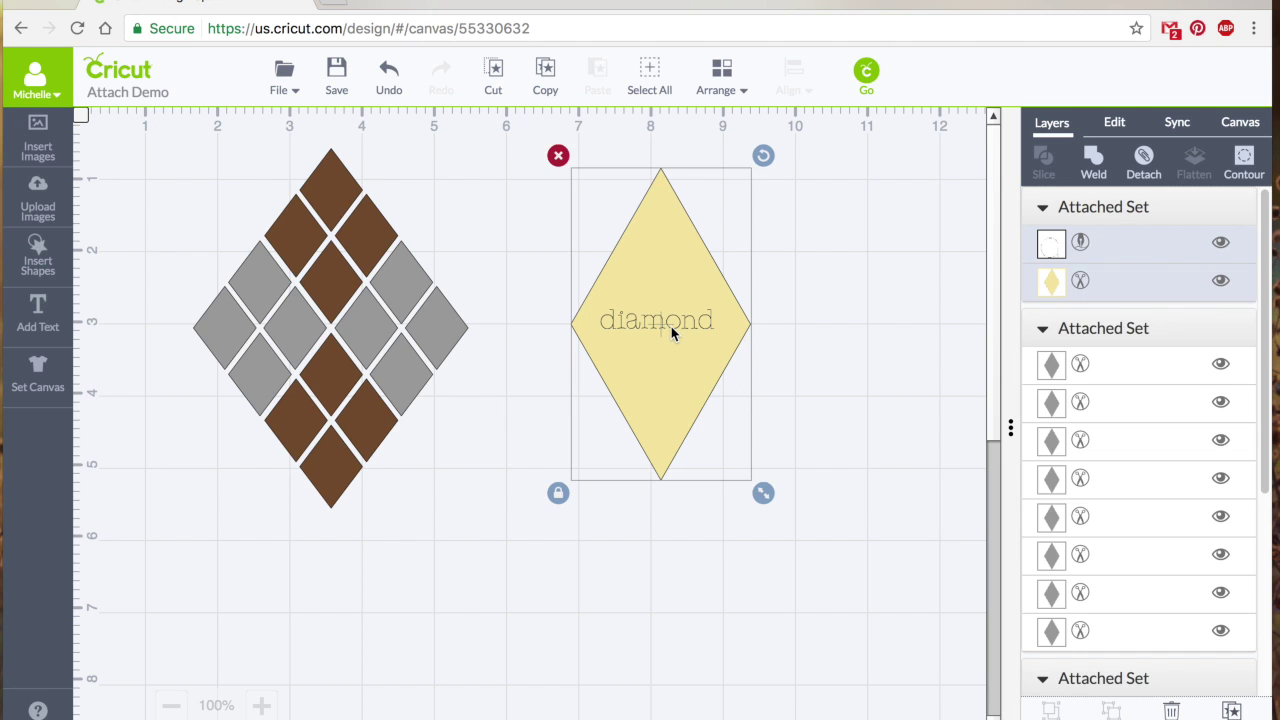
- Detach the word 'diamond' from the yellow diamond and delete the text
right_click(671, 326)
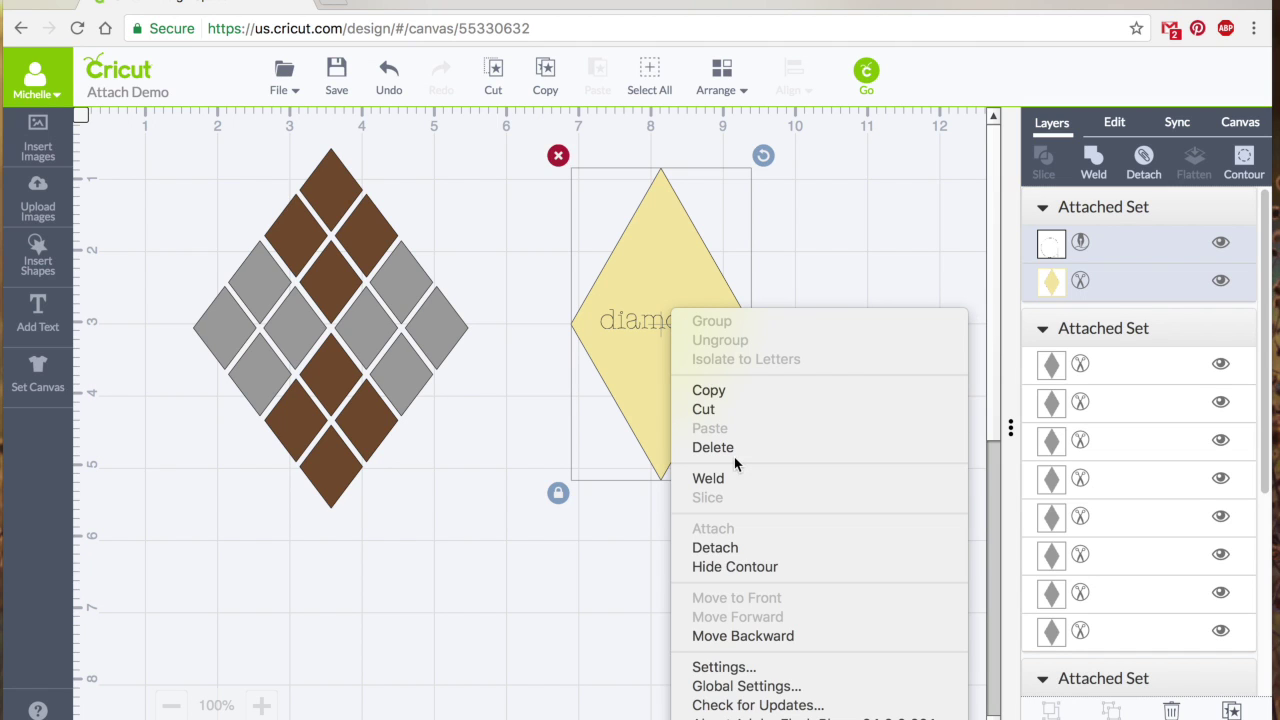
click(733, 548)
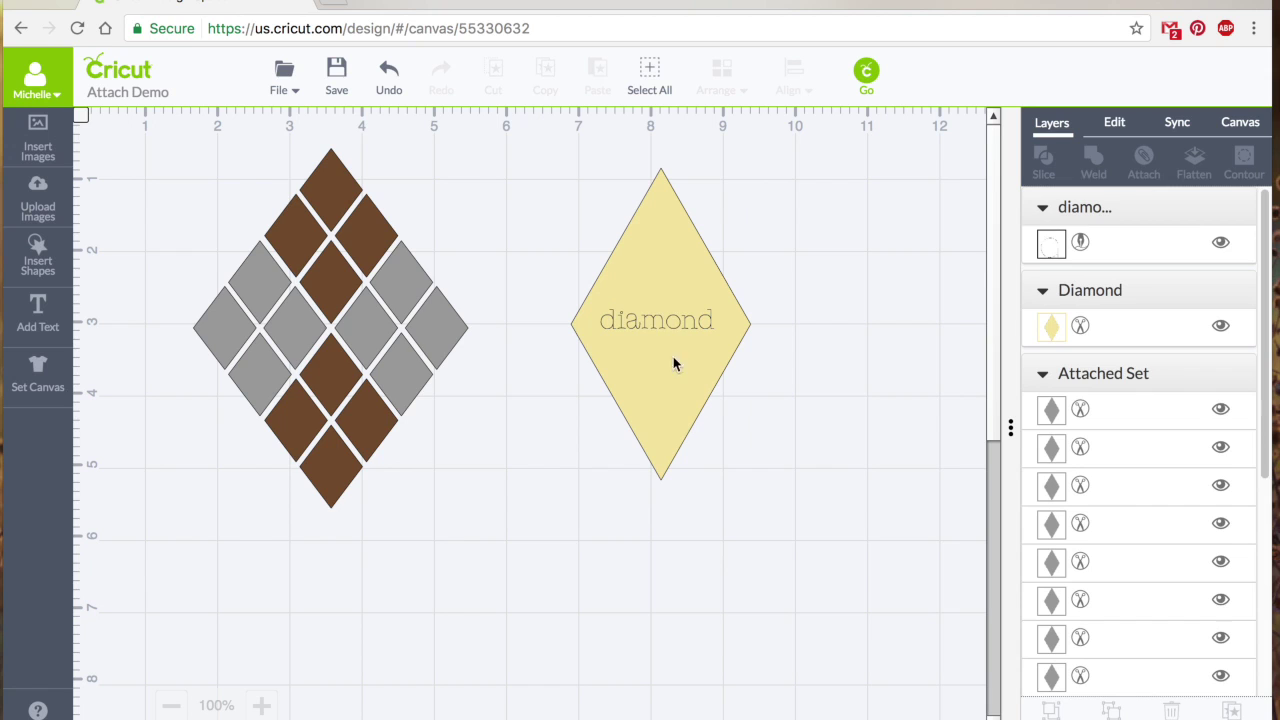
click(666, 322)
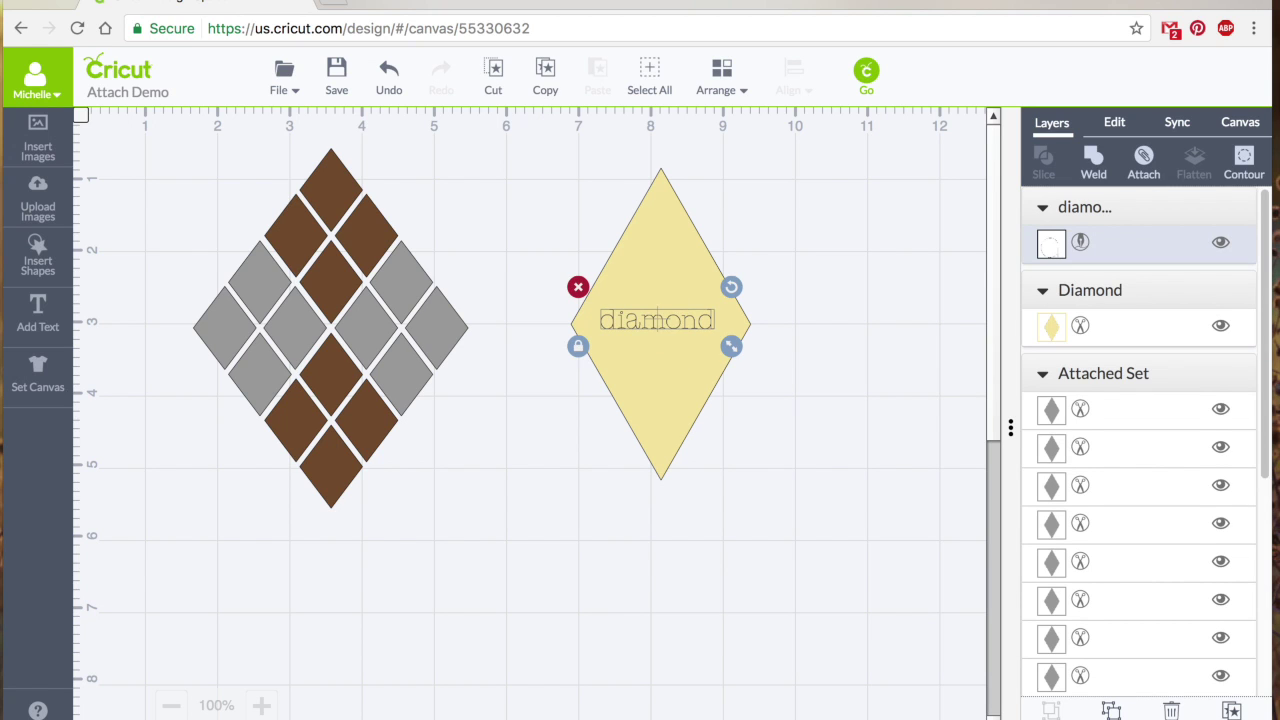
key(Delete)
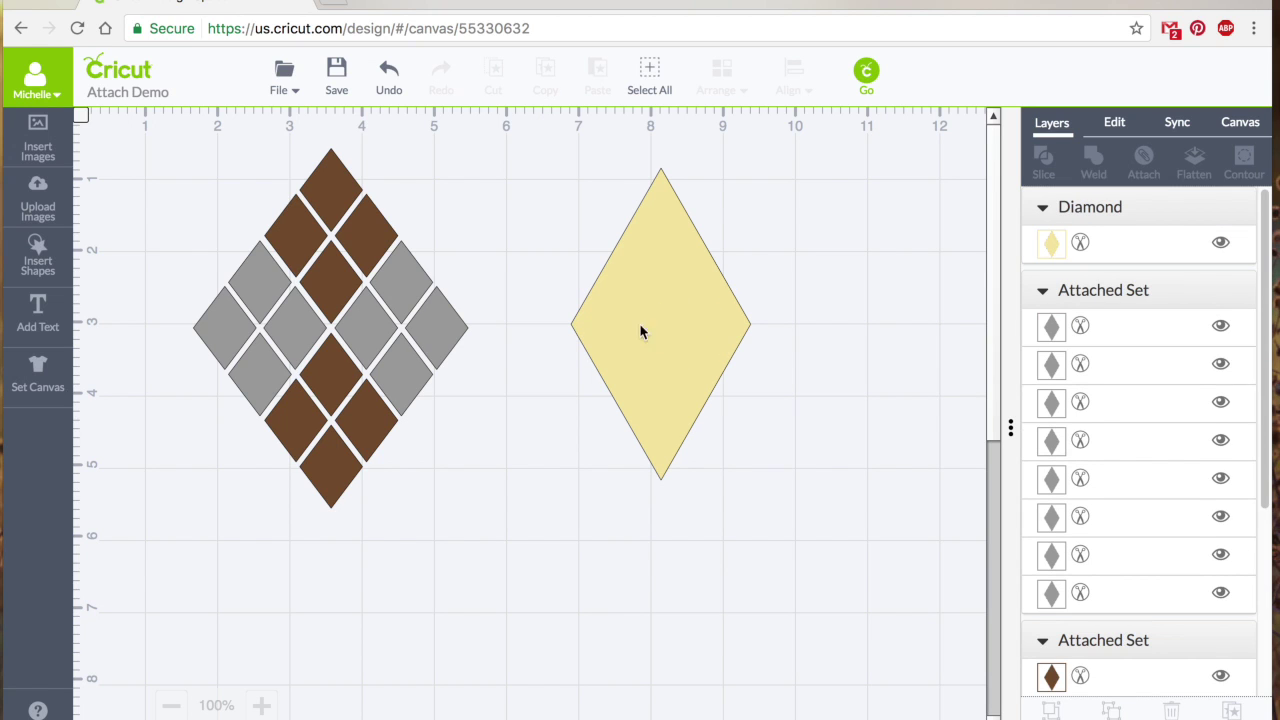
- Add a diamond sized 1.67 by 2.91 in, centred inside the yellow diamond
click(40, 275)
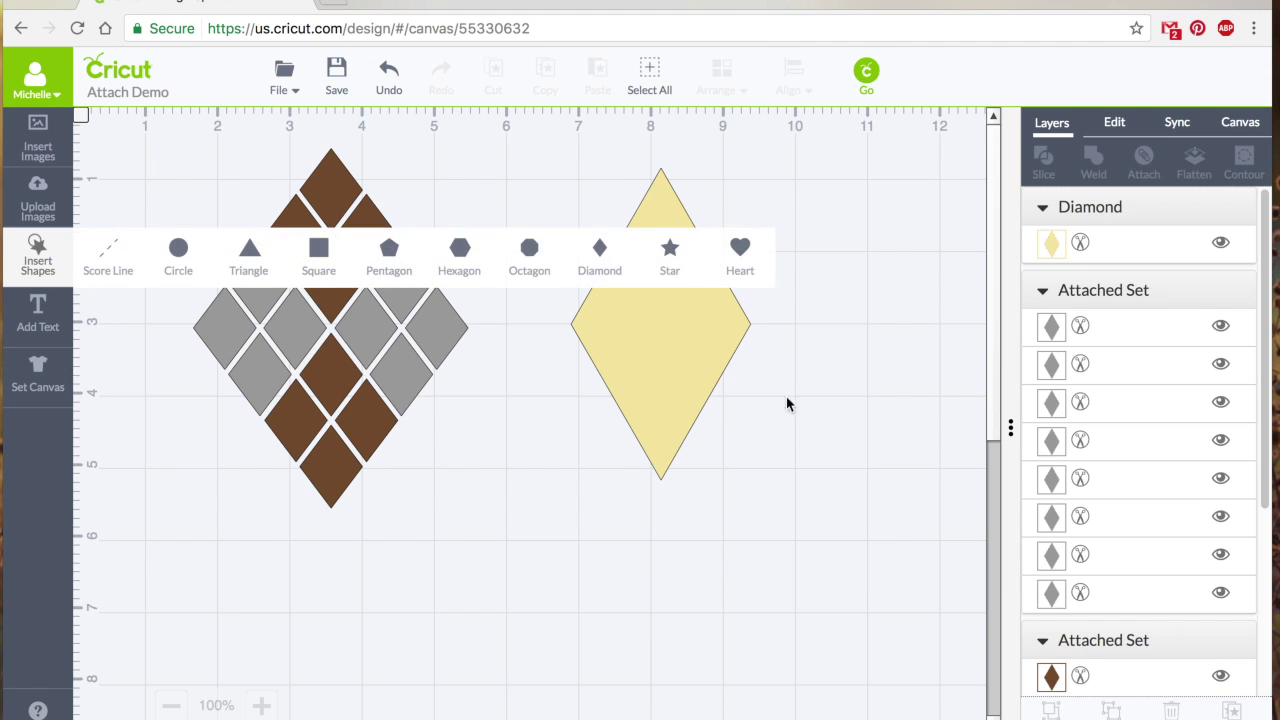
click(600, 249)
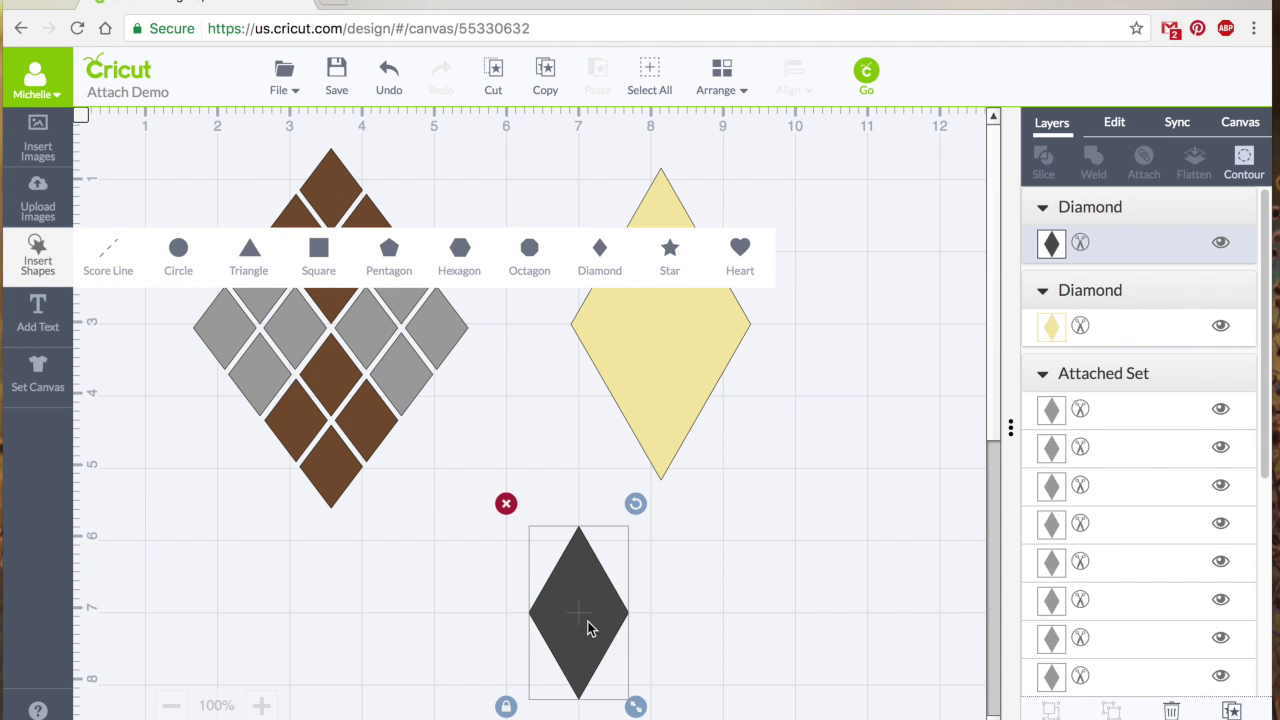
drag(591, 626, 650, 325)
drag(720, 408, 738, 460)
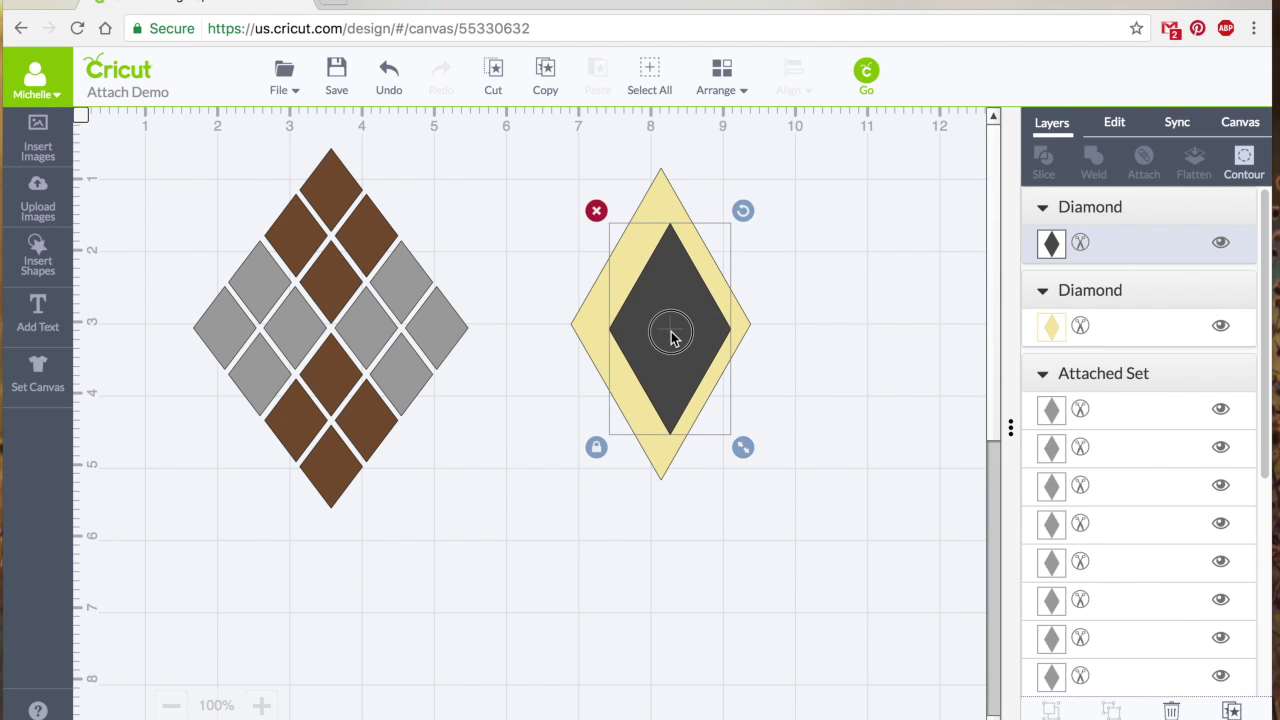
drag(674, 337, 660, 332)
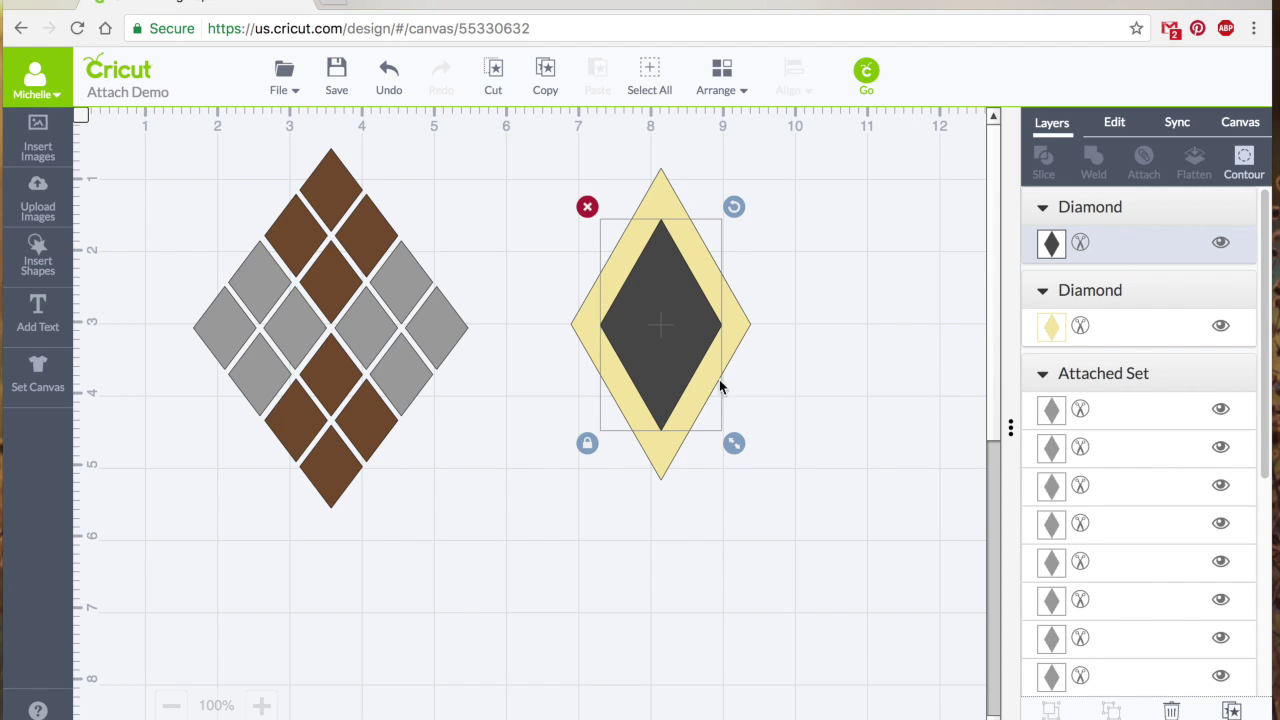
- Select both diamonds, attach them, and nudge the set slightly left
click(600, 171)
drag(558, 137, 820, 584)
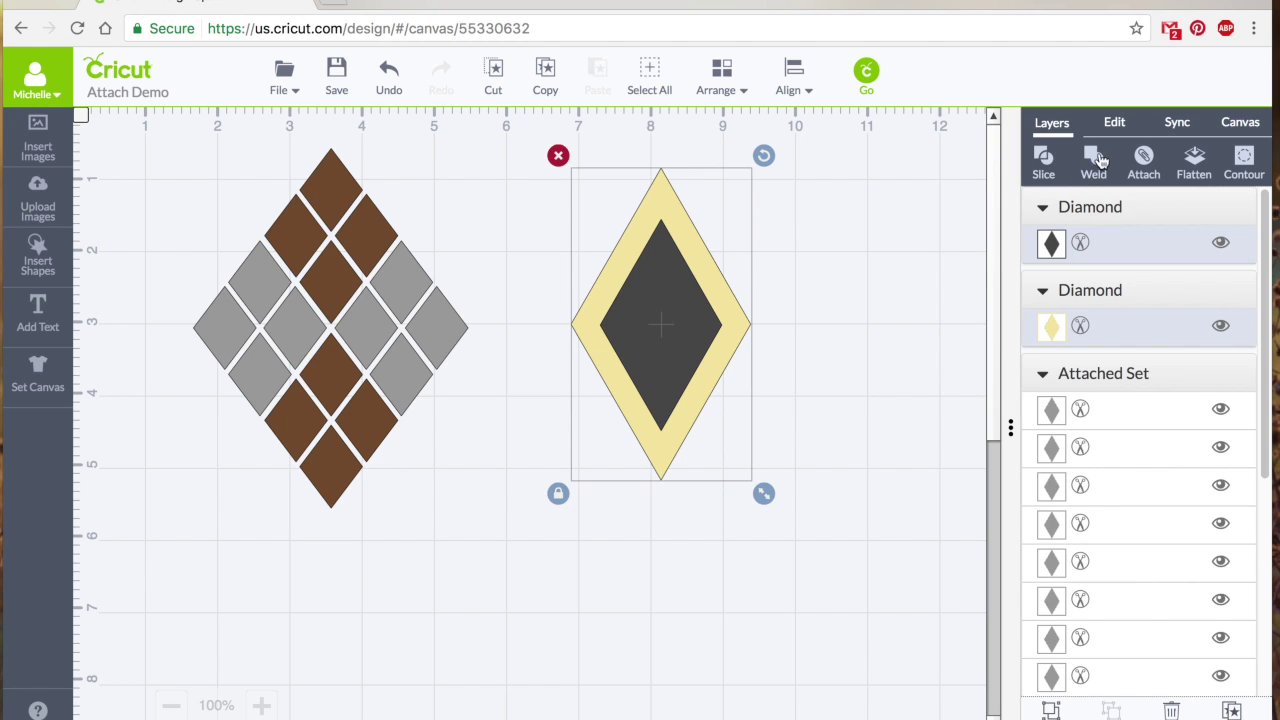
click(1148, 170)
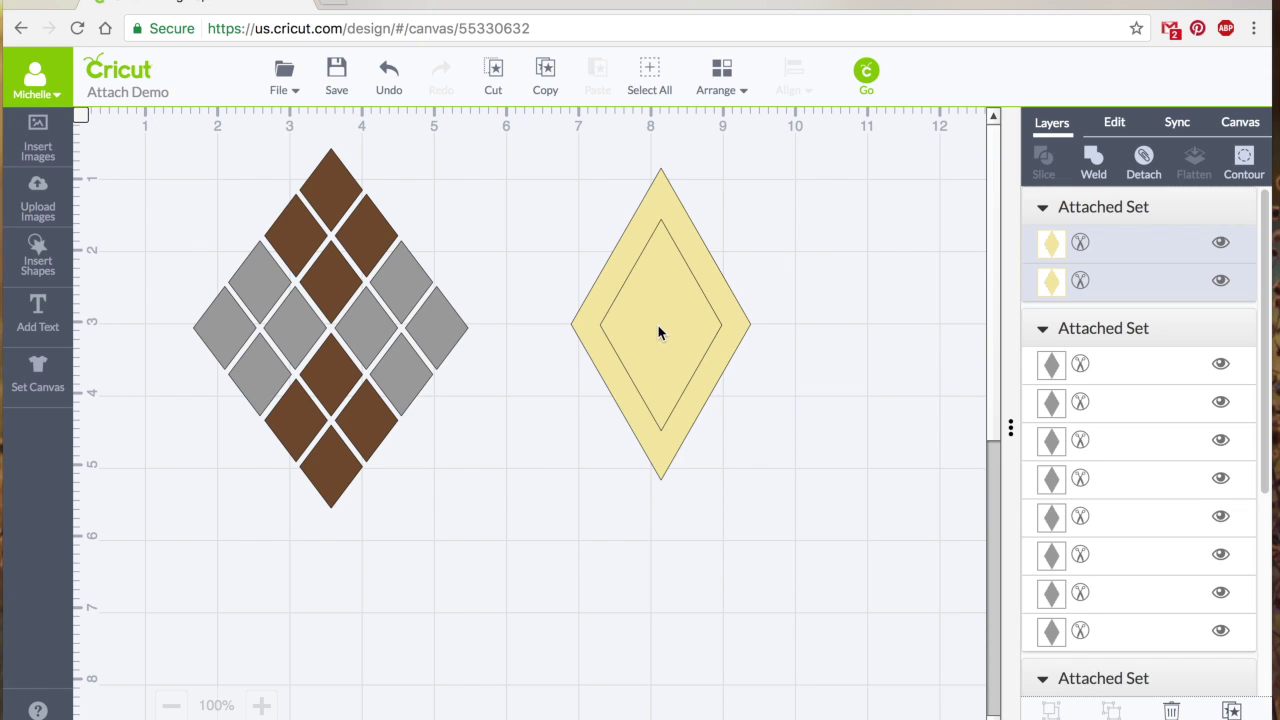
mouse_move(660, 327)
mouse_down()
mouse_move(666, 300)
mouse_move(631, 314)
mouse_move(645, 330)
mouse_up()
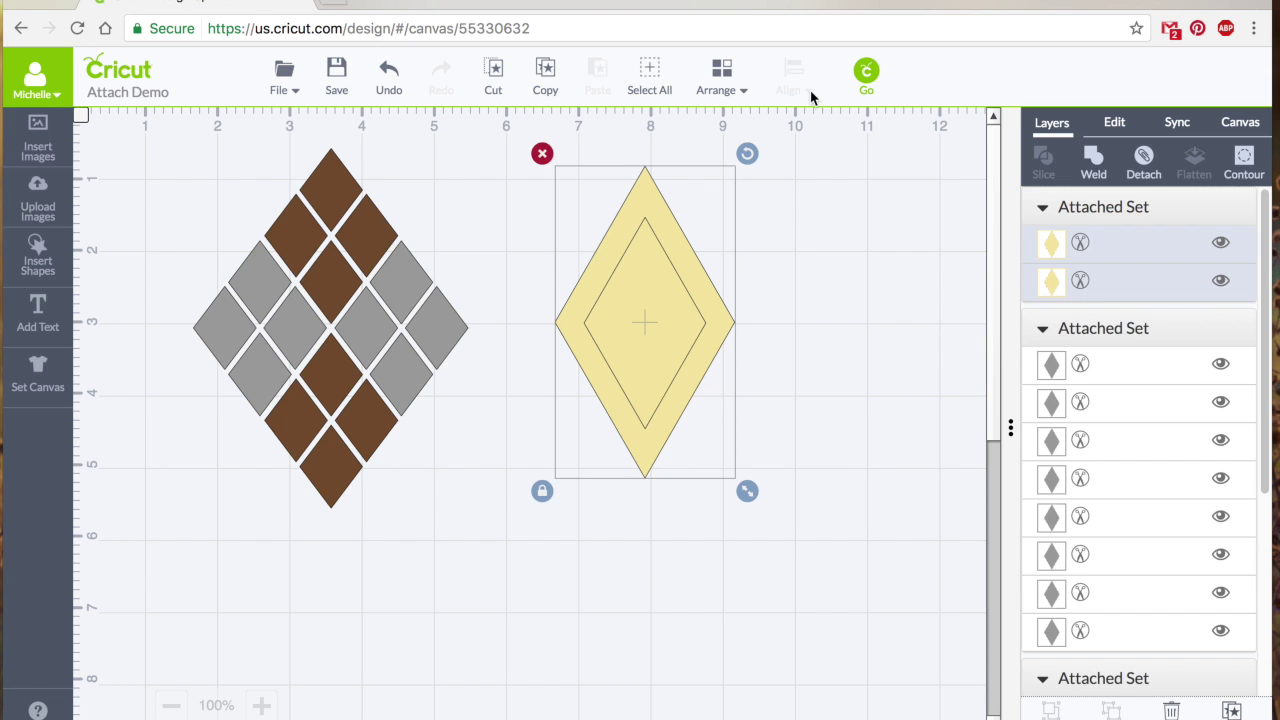
click(873, 89)
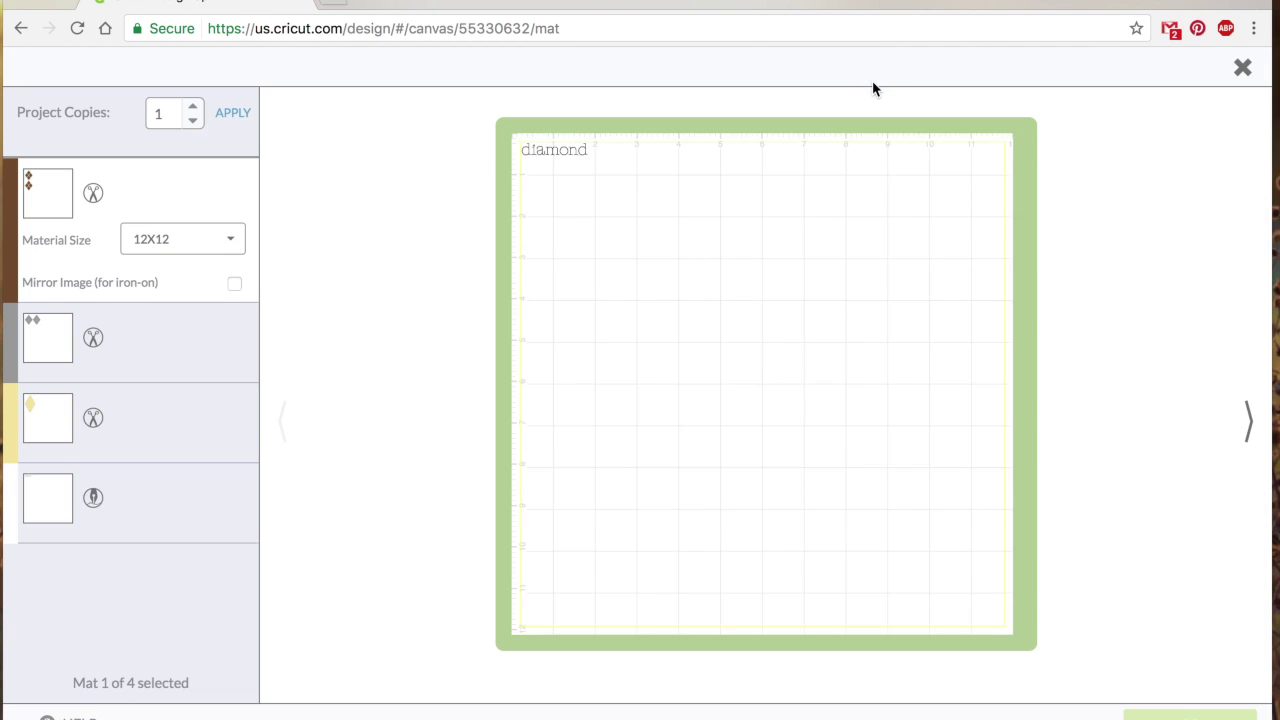
click(49, 425)
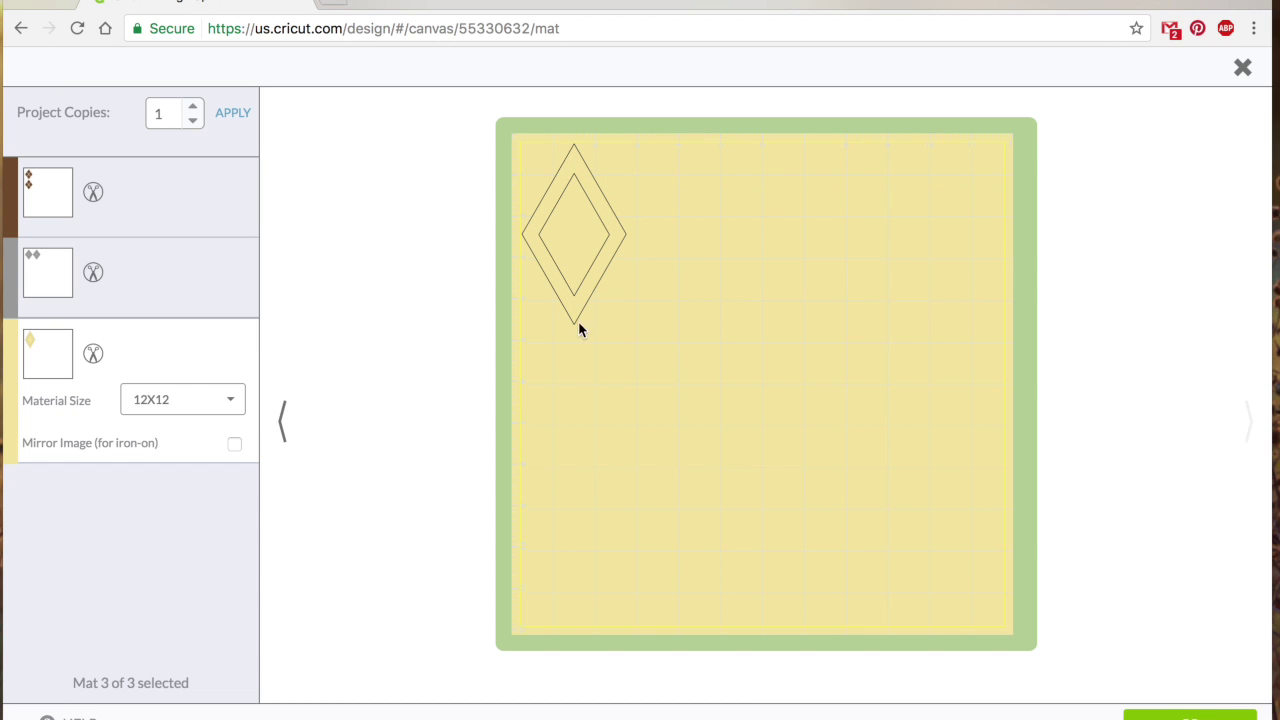
click(1242, 70)
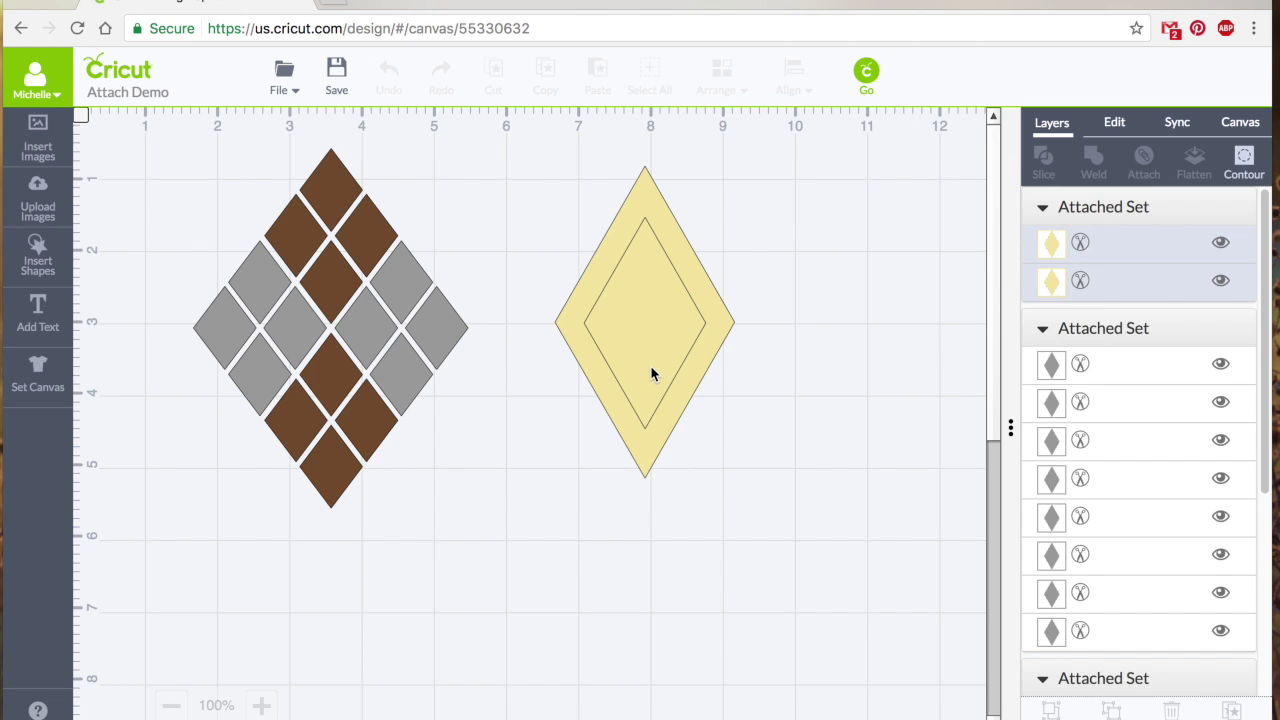
- Shift the yellow diamond set slightly left and down, then deselect it
mouse_move(651, 373)
mouse_down()
mouse_move(642, 362)
mouse_move(641, 386)
mouse_move(641, 368)
mouse_up()
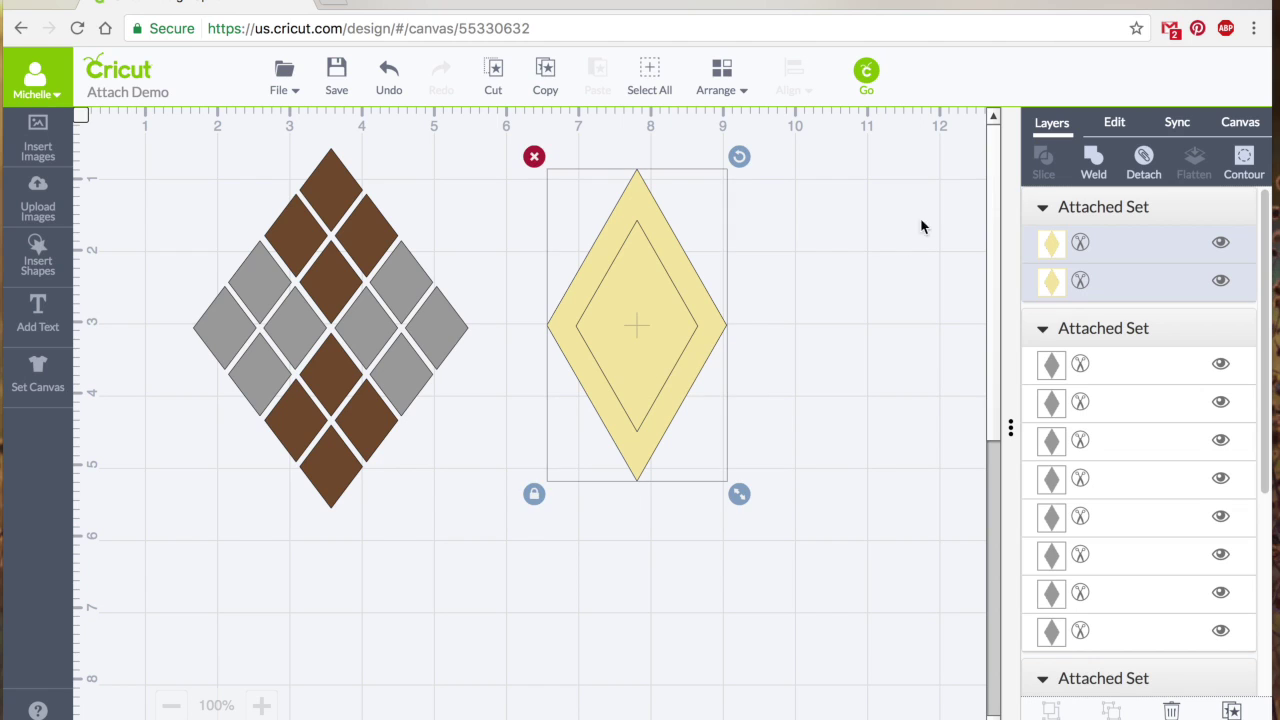
click(911, 289)
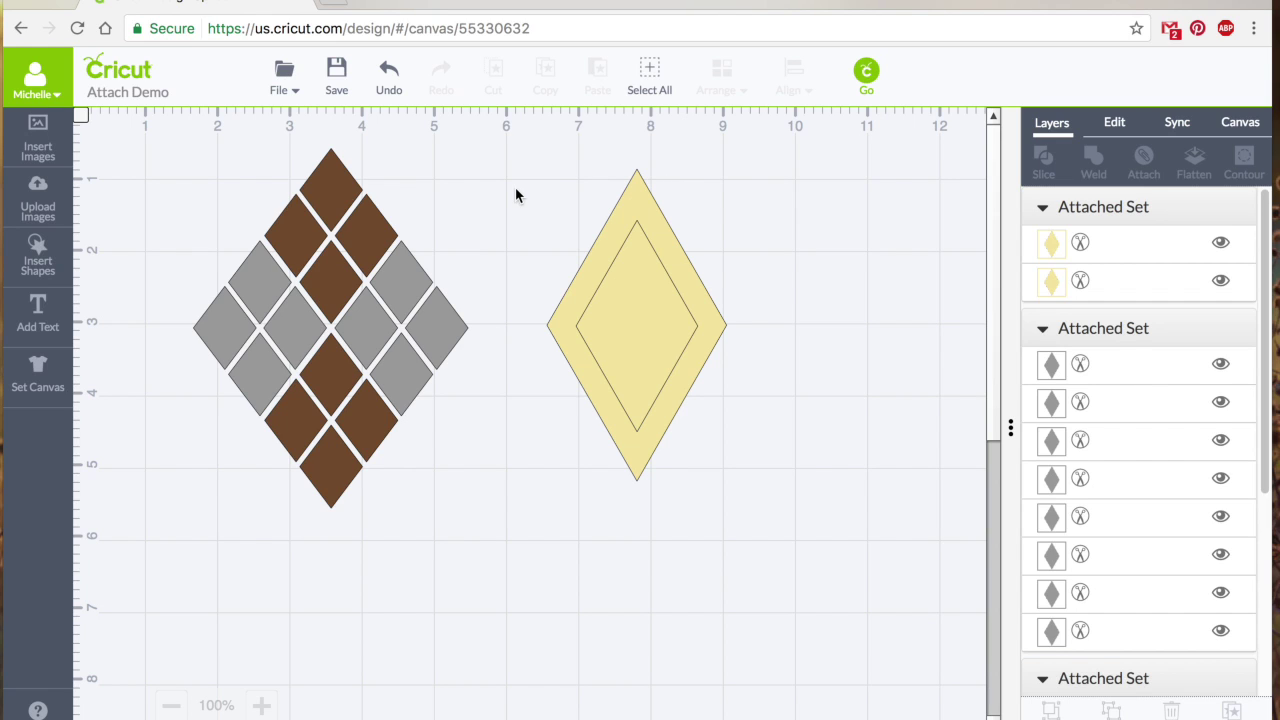
click(290, 88)
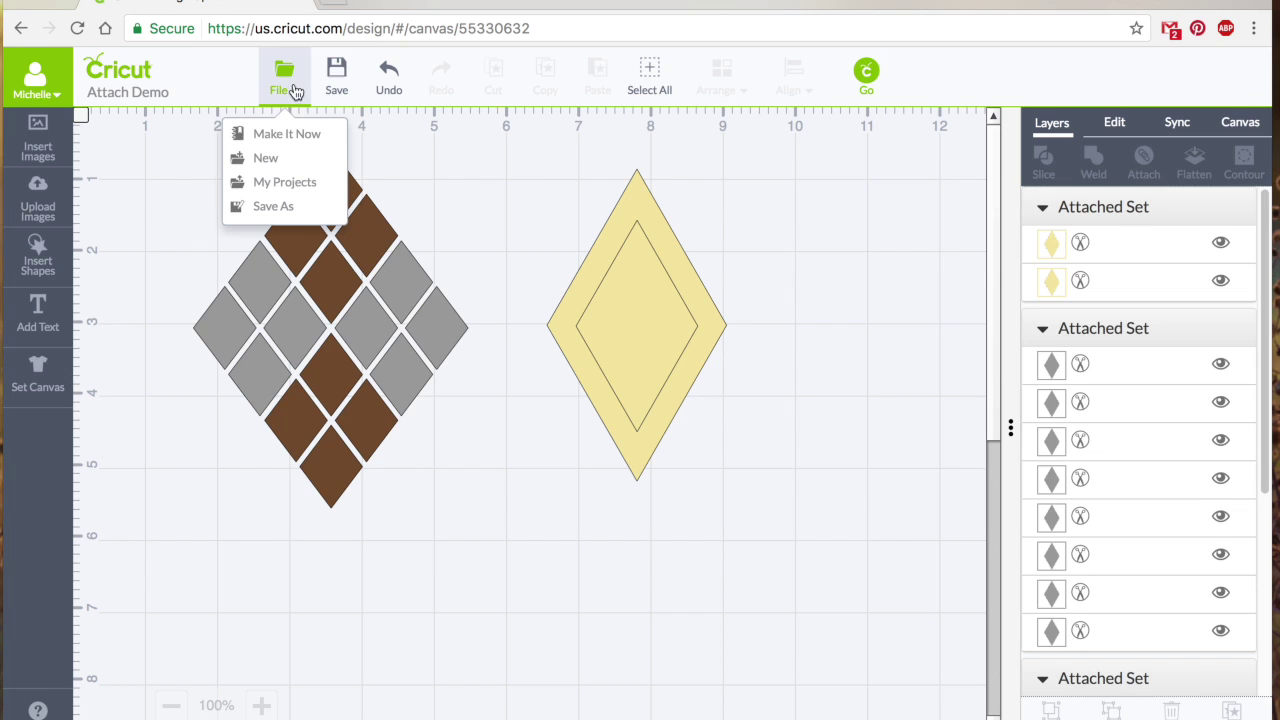
- Open the Shower Favors project from My Projects without saving the current project
click(274, 186)
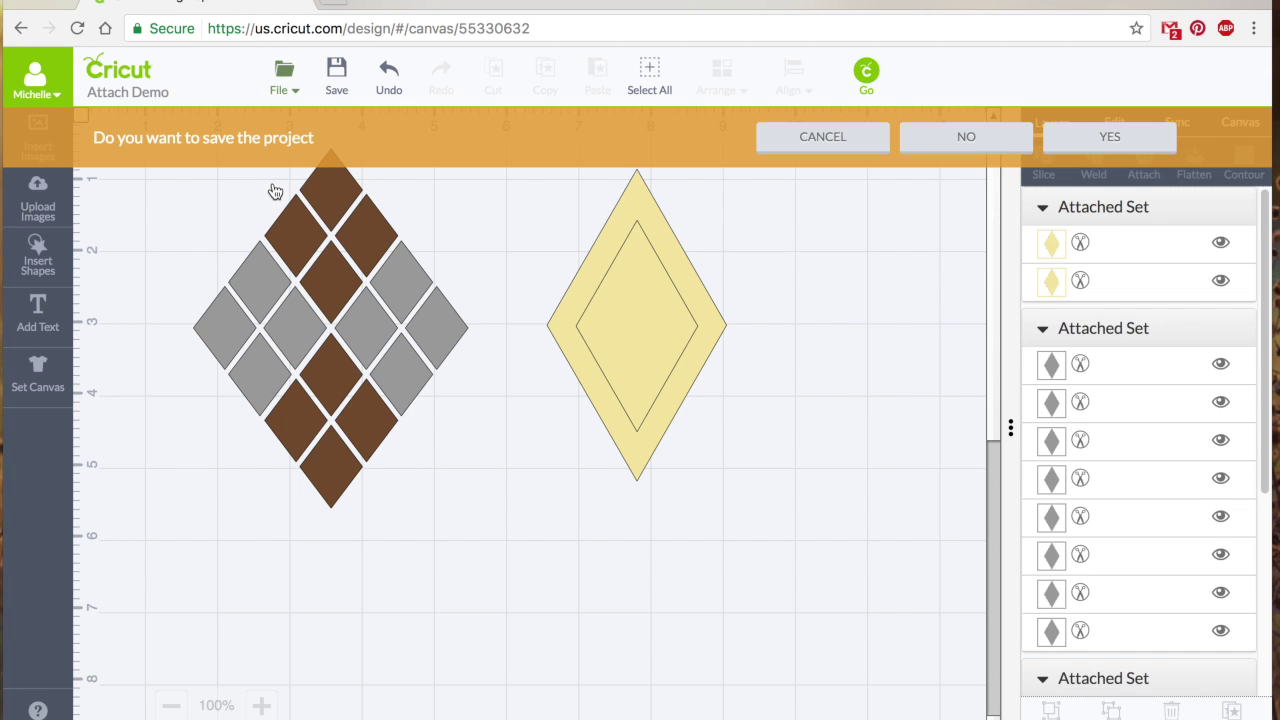
click(987, 143)
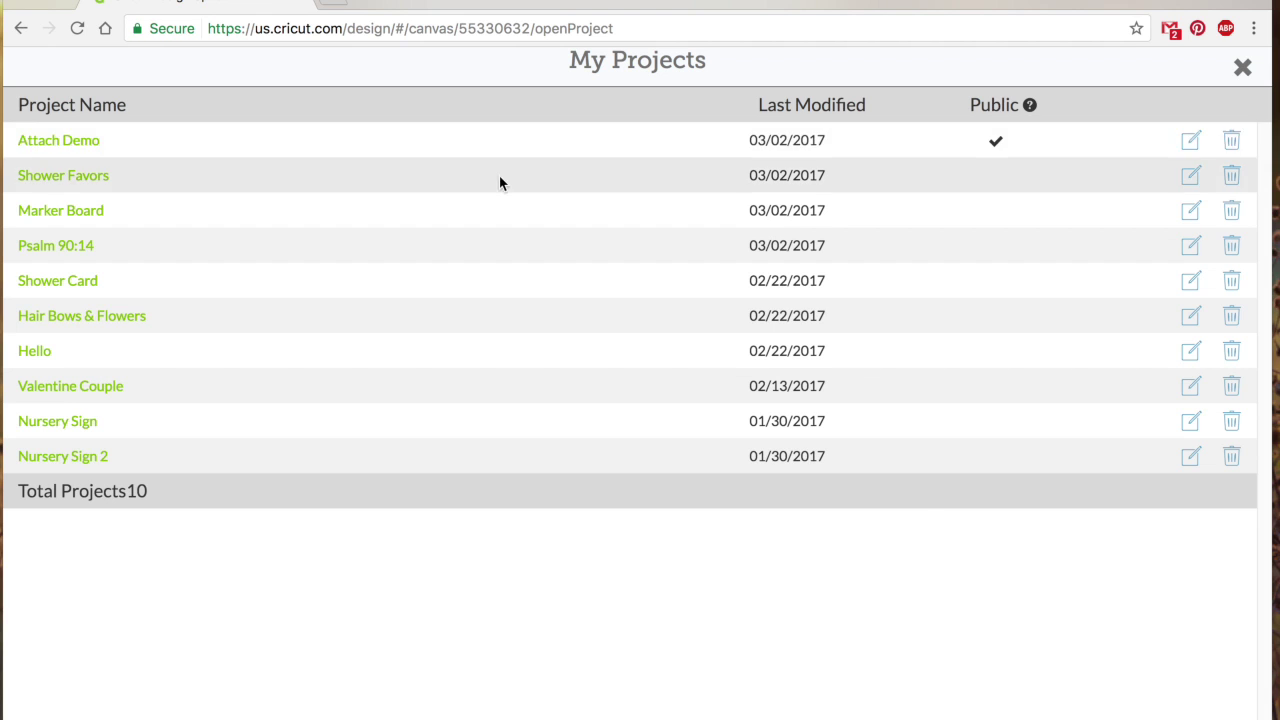
click(80, 175)
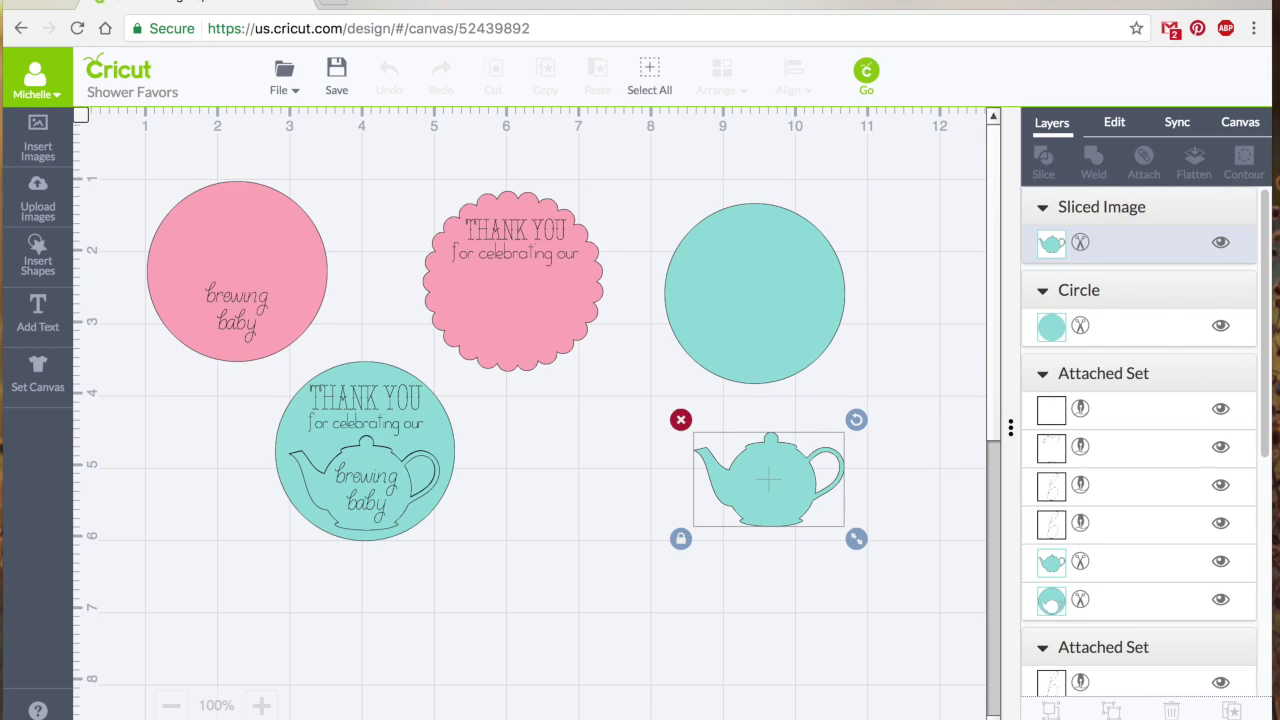
key(ctrl+Up)
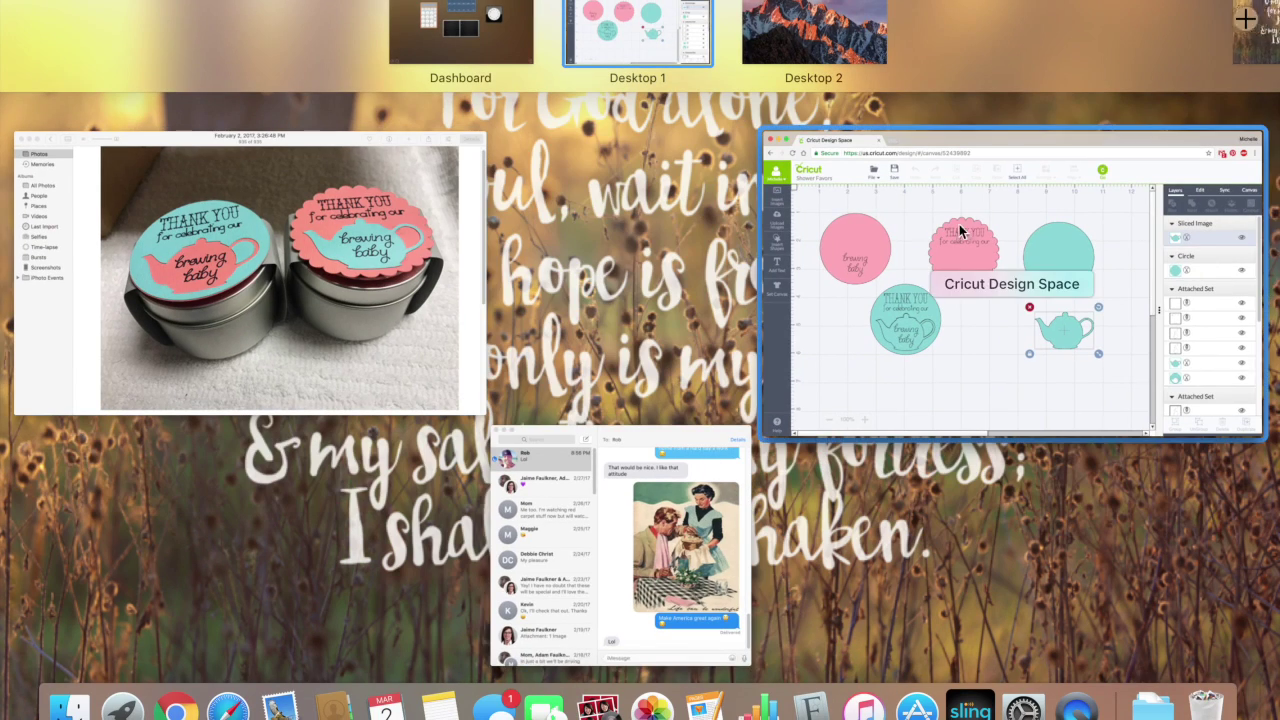
click(435, 403)
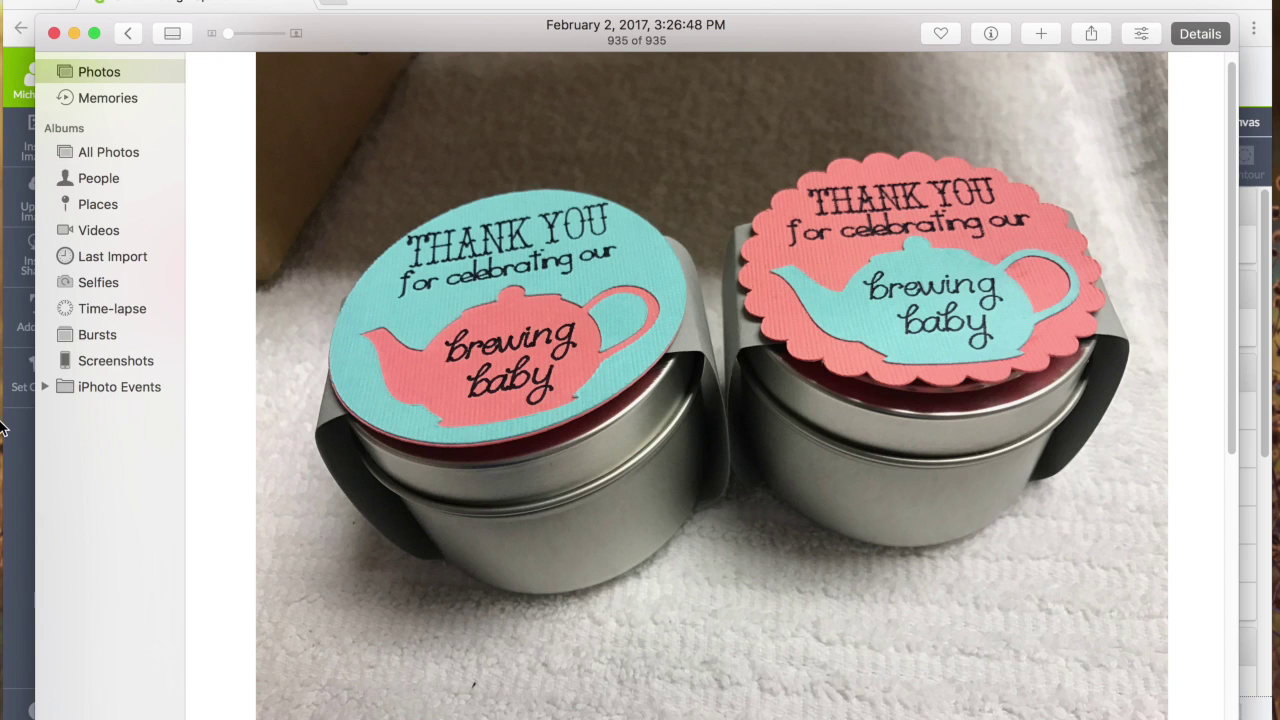
click(27, 457)
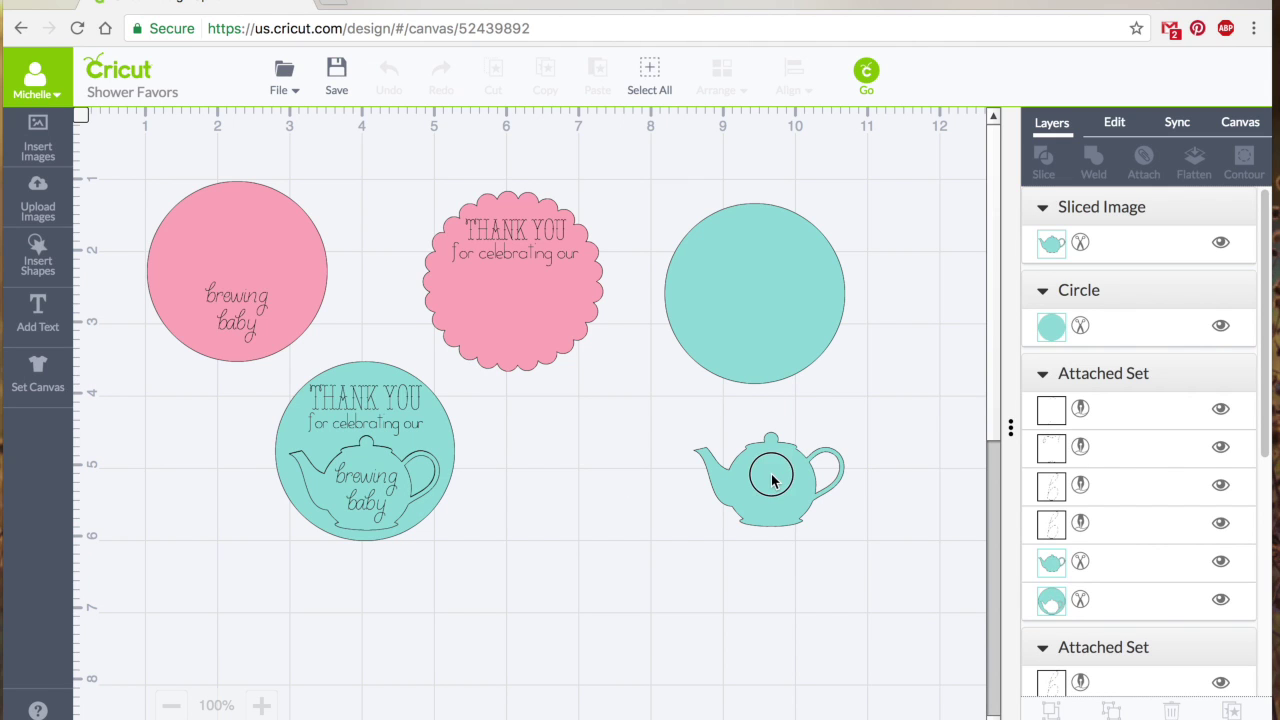
drag(766, 463, 761, 318)
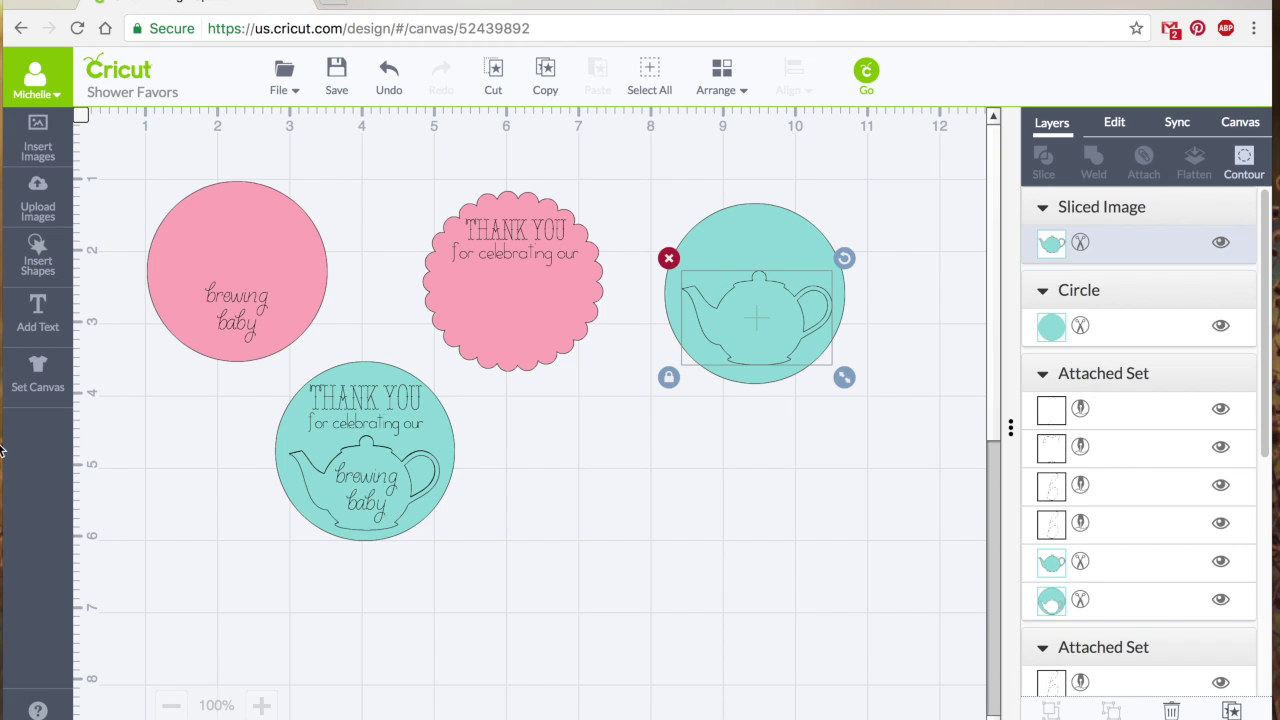
- Bring the finished tins photo back to the front from the window overview
key(ctrl+Up)
click(244, 229)
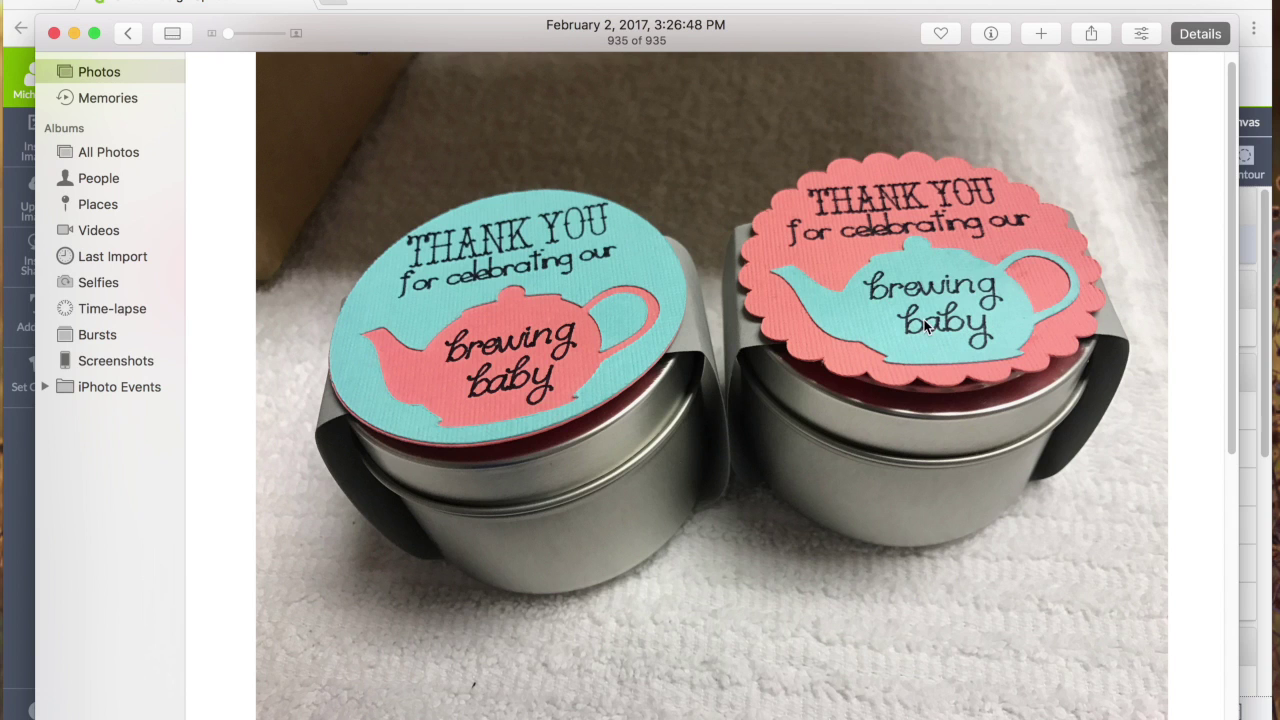
- Bring the Cricut Design Space window with the Shower Favors design forward
click(23, 428)
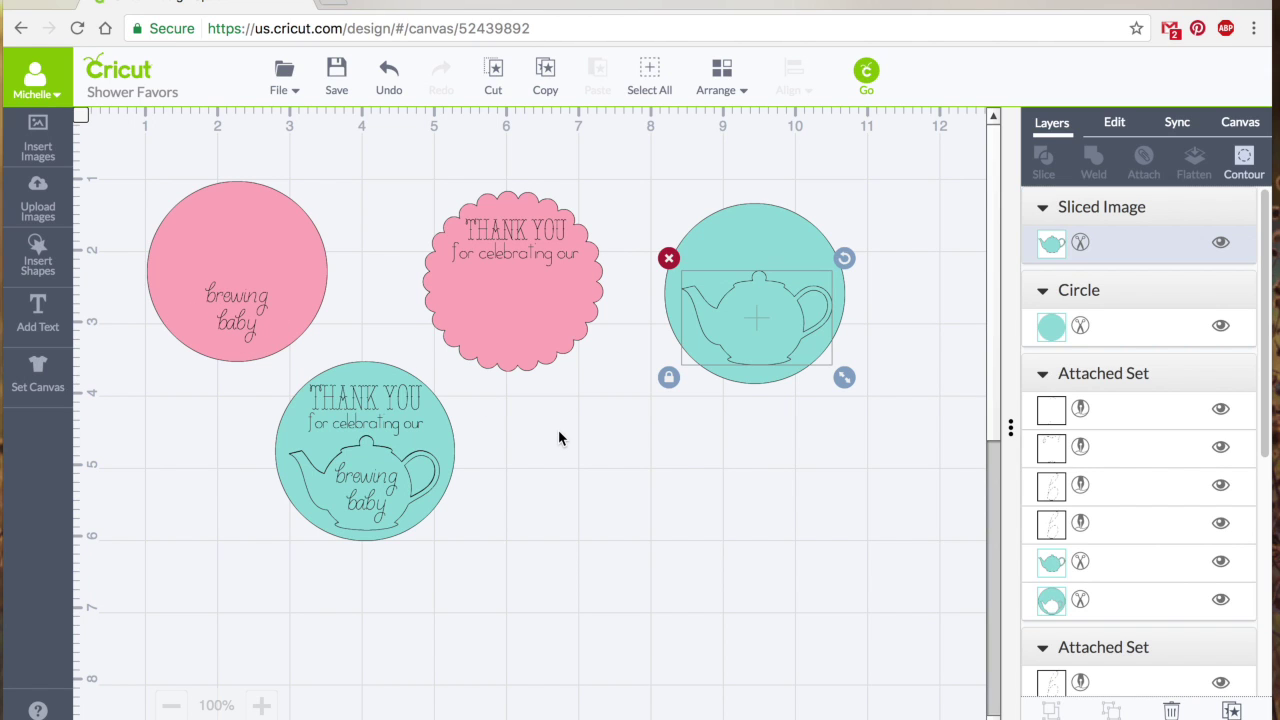
- Attach the teapot to the teal circle and shift the set slightly right
shift+click(740, 255)
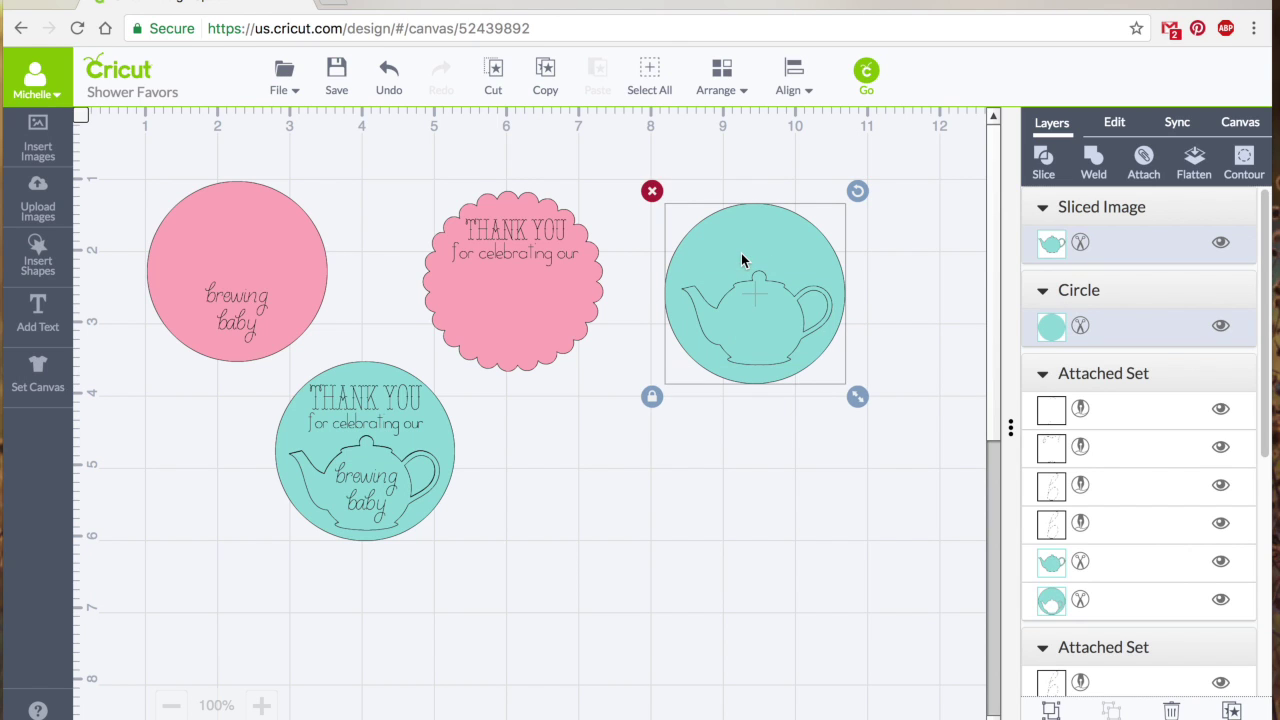
click(1145, 165)
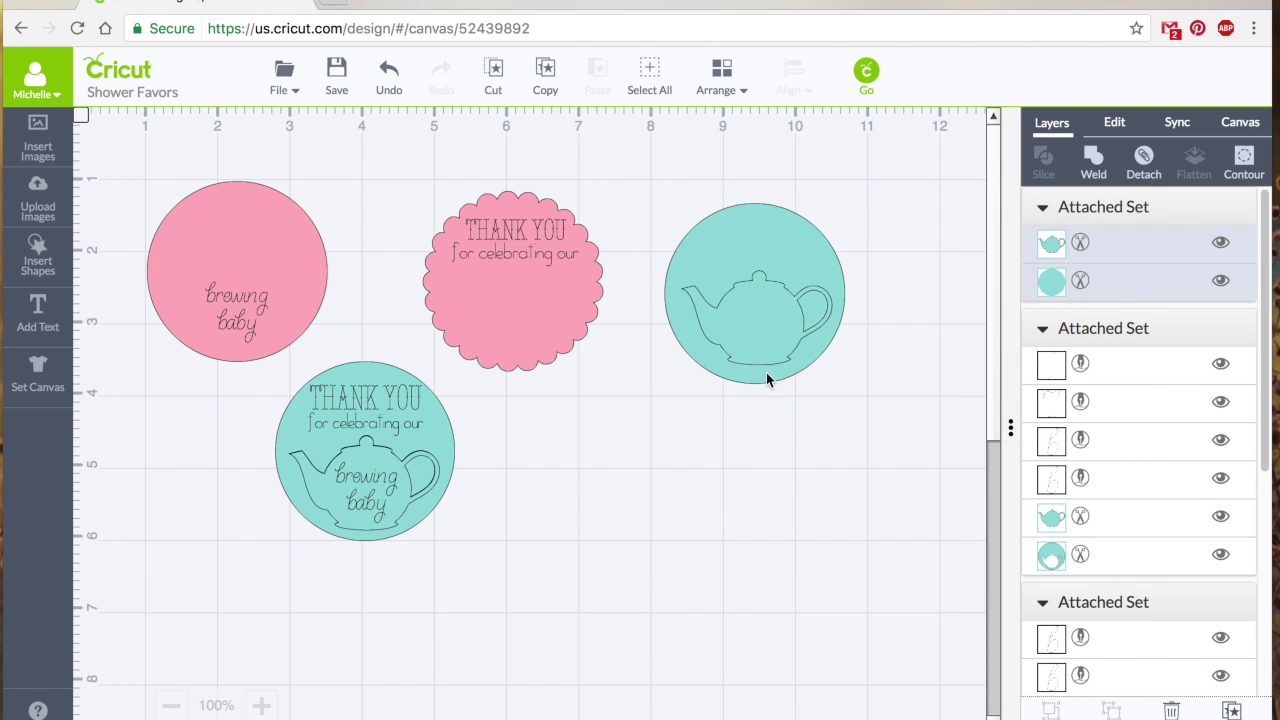
mouse_move(769, 309)
mouse_down()
mouse_move(758, 336)
mouse_move(786, 330)
mouse_move(766, 351)
mouse_move(449, 322)
mouse_move(257, 279)
mouse_move(271, 280)
mouse_move(251, 290)
mouse_move(429, 285)
mouse_move(263, 277)
mouse_move(877, 301)
mouse_move(791, 307)
mouse_up()
- Detach the teapot from the teal circle again and deselect it
right_click(791, 307)
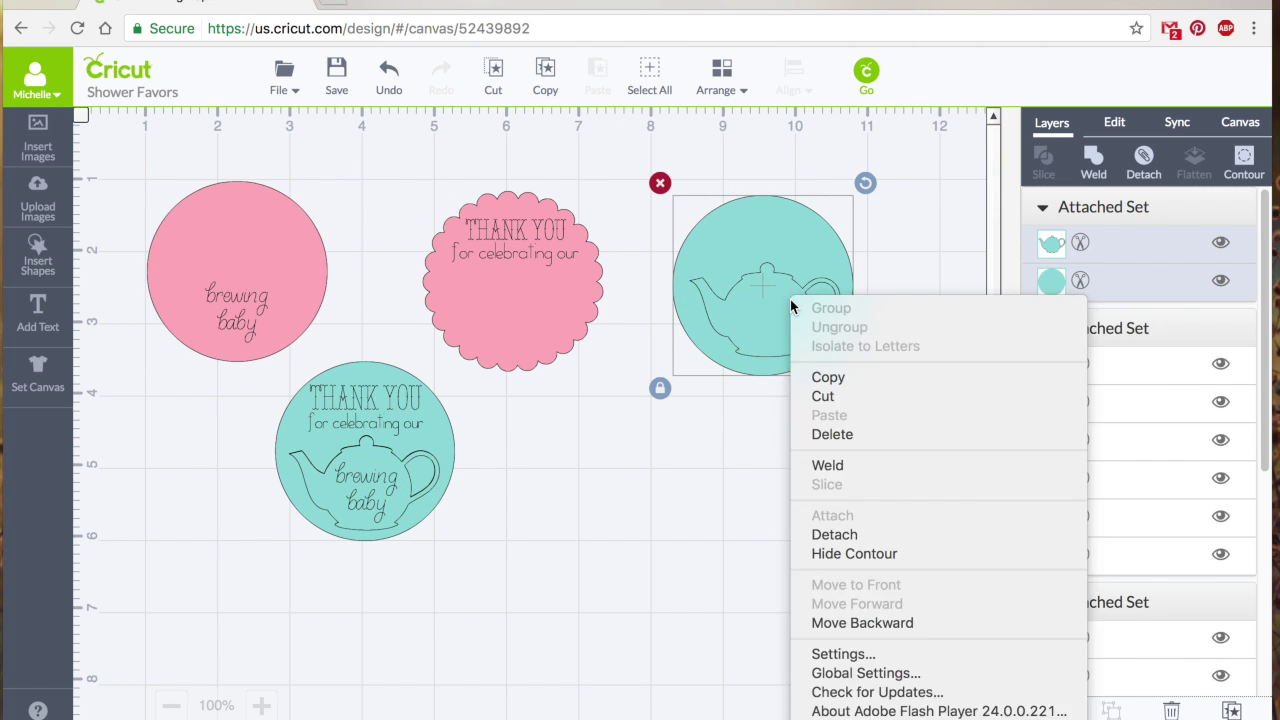
click(839, 531)
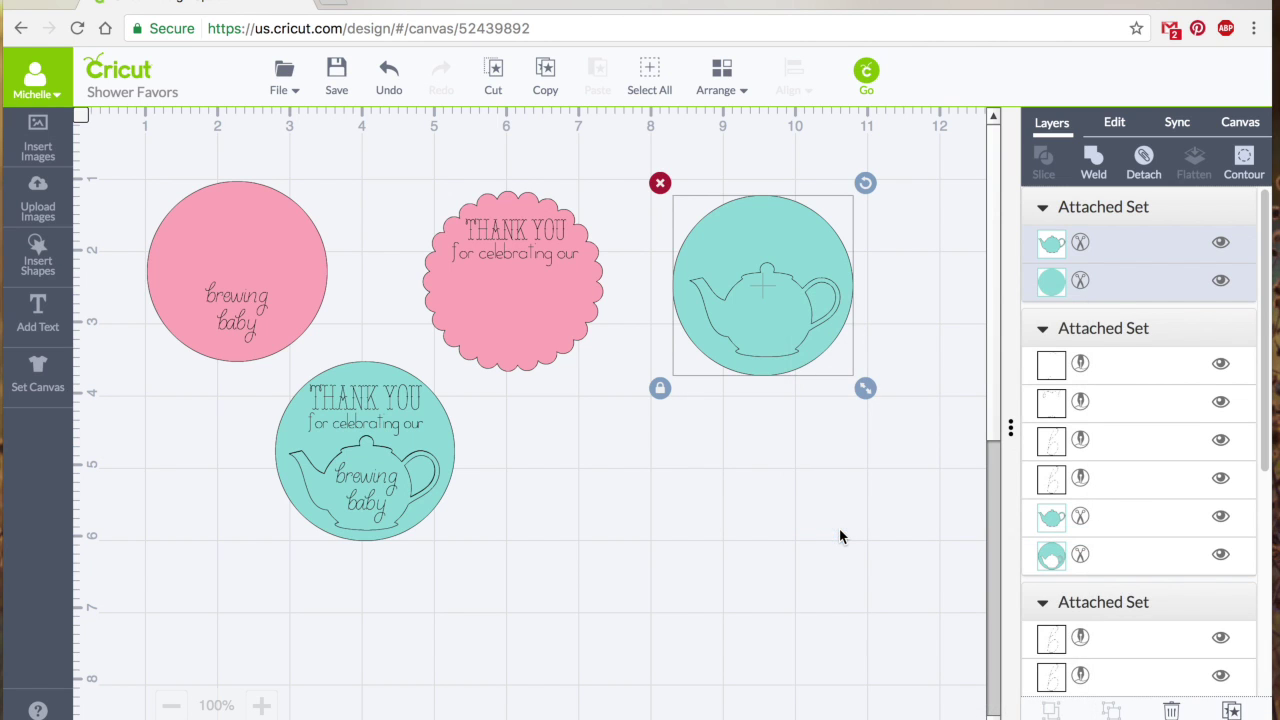
click(766, 221)
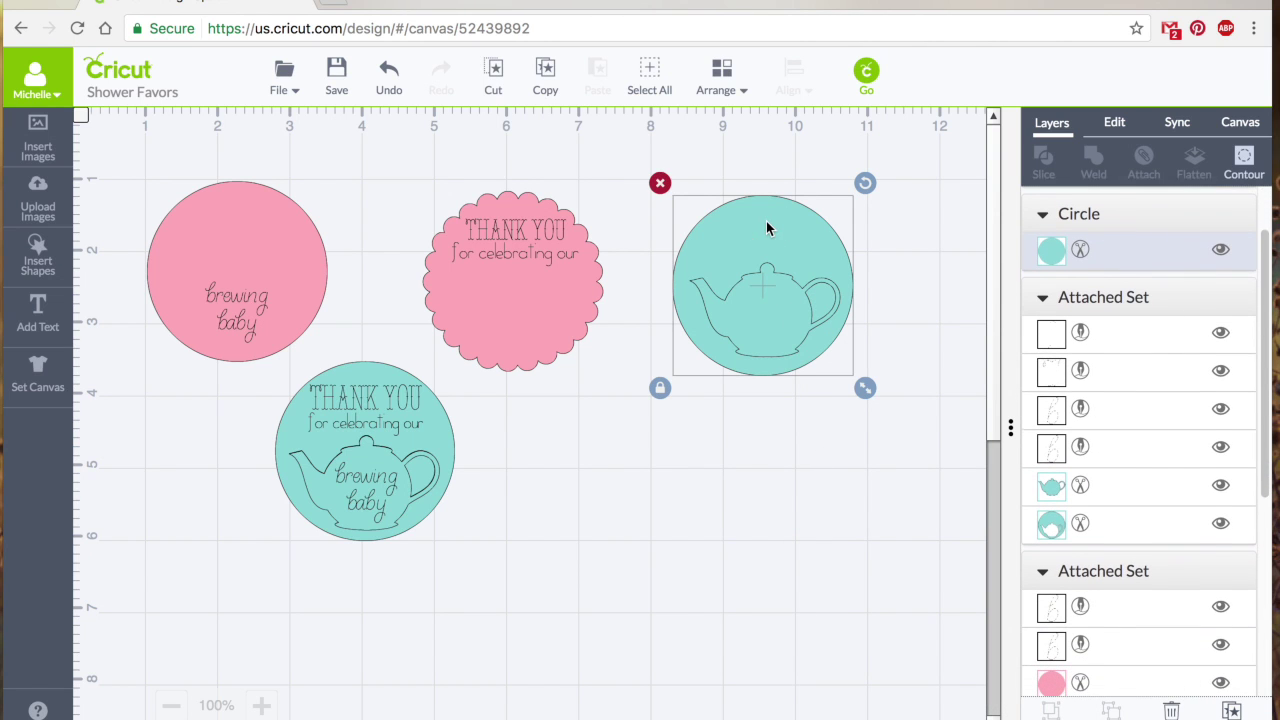
click(735, 157)
- Slice the teapot out of the teal circle and pull the teapot pieces clear
drag(637, 179, 914, 420)
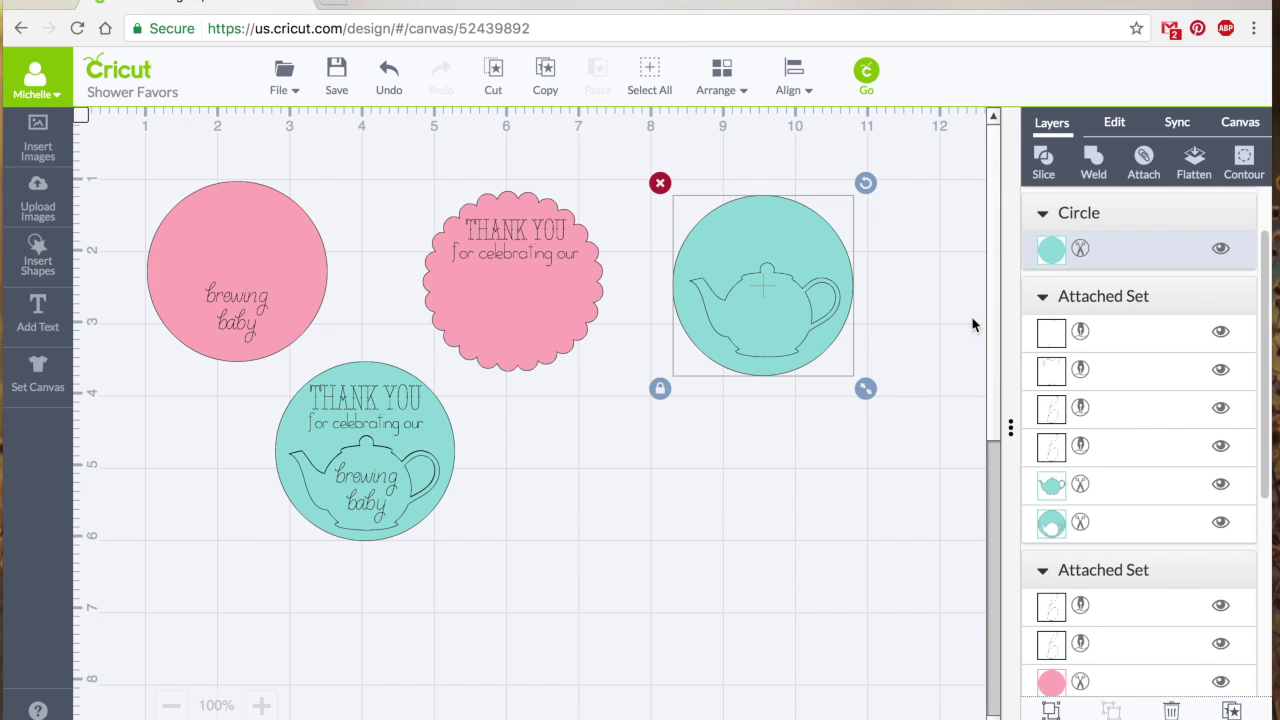
click(1046, 160)
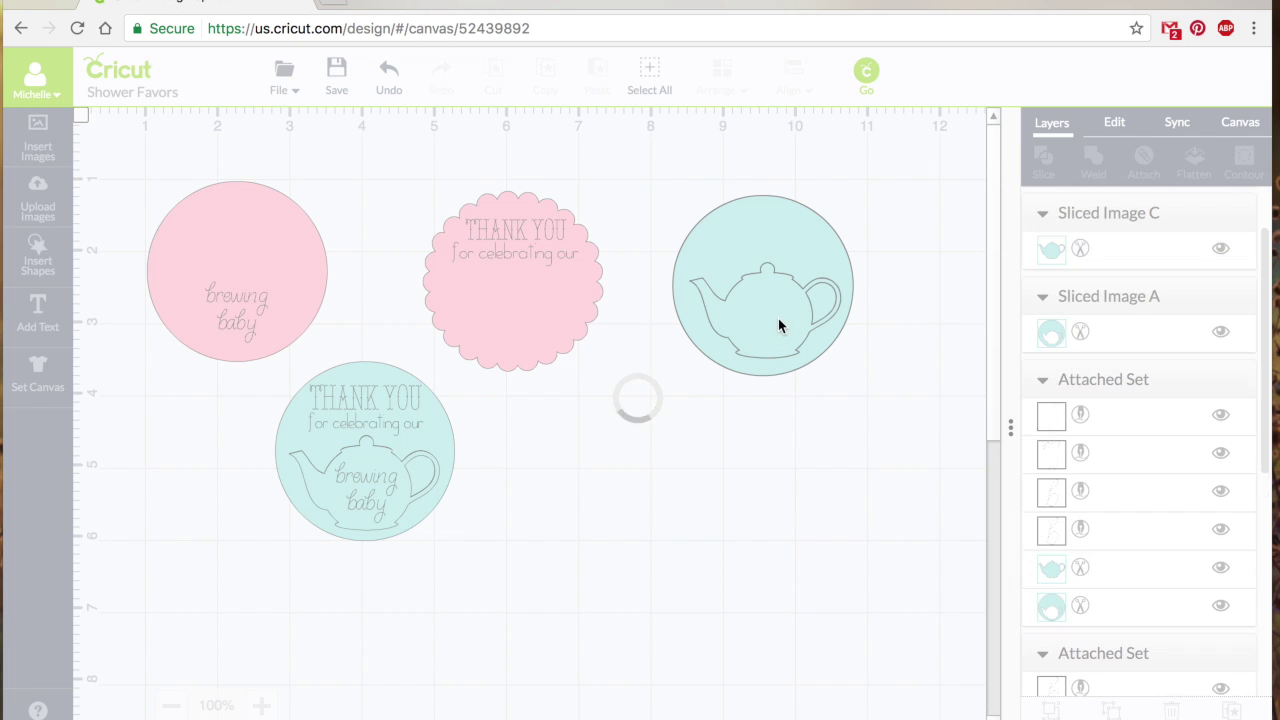
drag(779, 325, 723, 468)
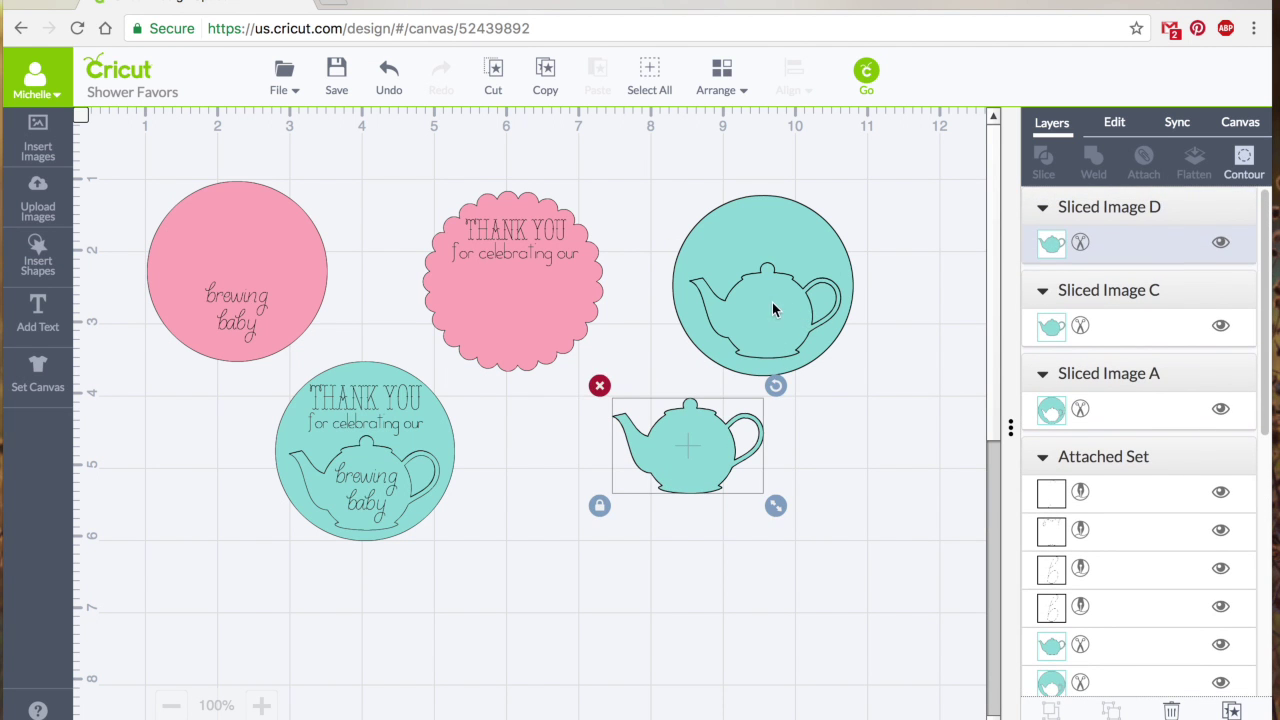
drag(783, 331, 880, 492)
drag(764, 214, 281, 227)
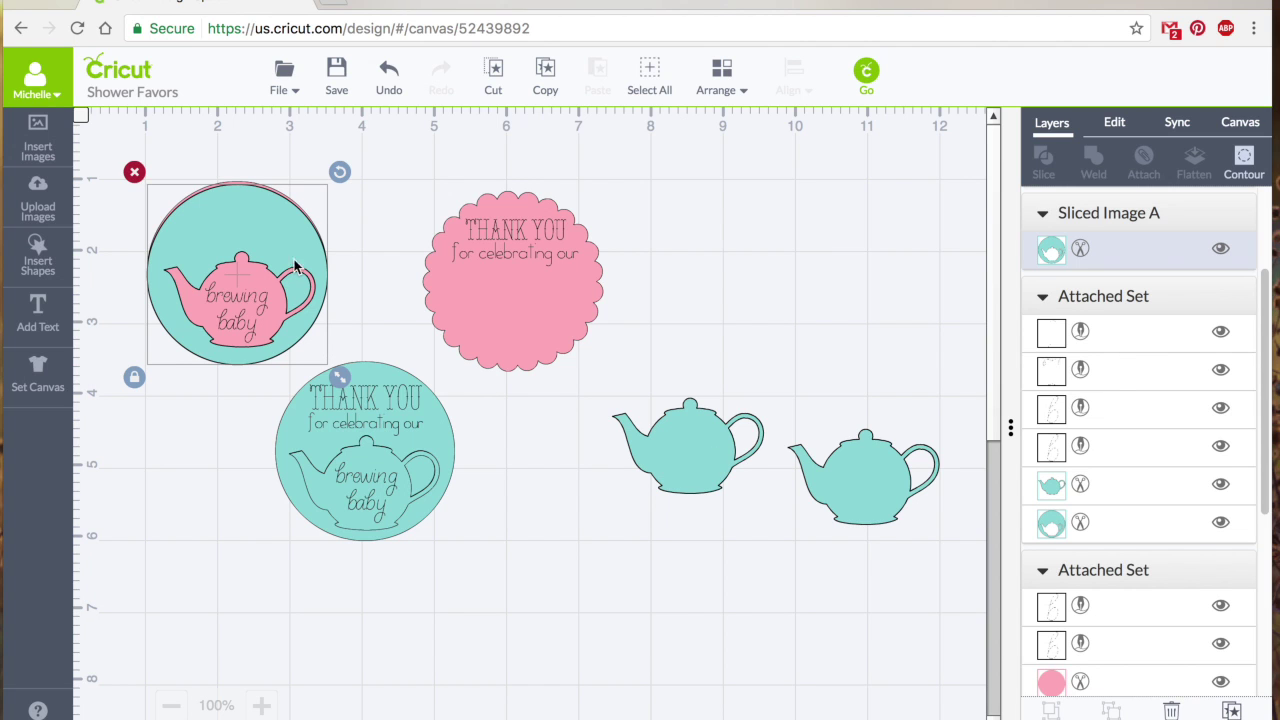
drag(303, 238, 855, 245)
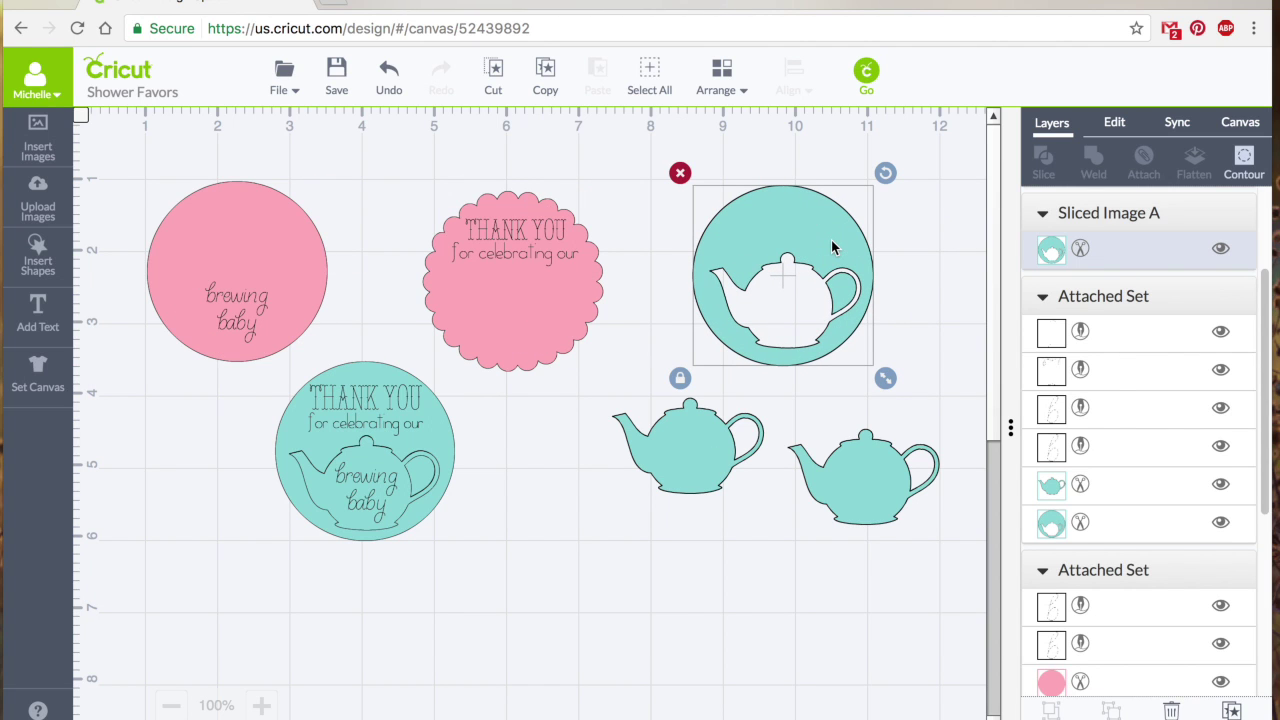
- Delete both leftover teapot pieces
drag(668, 491, 609, 509)
drag(849, 491, 799, 479)
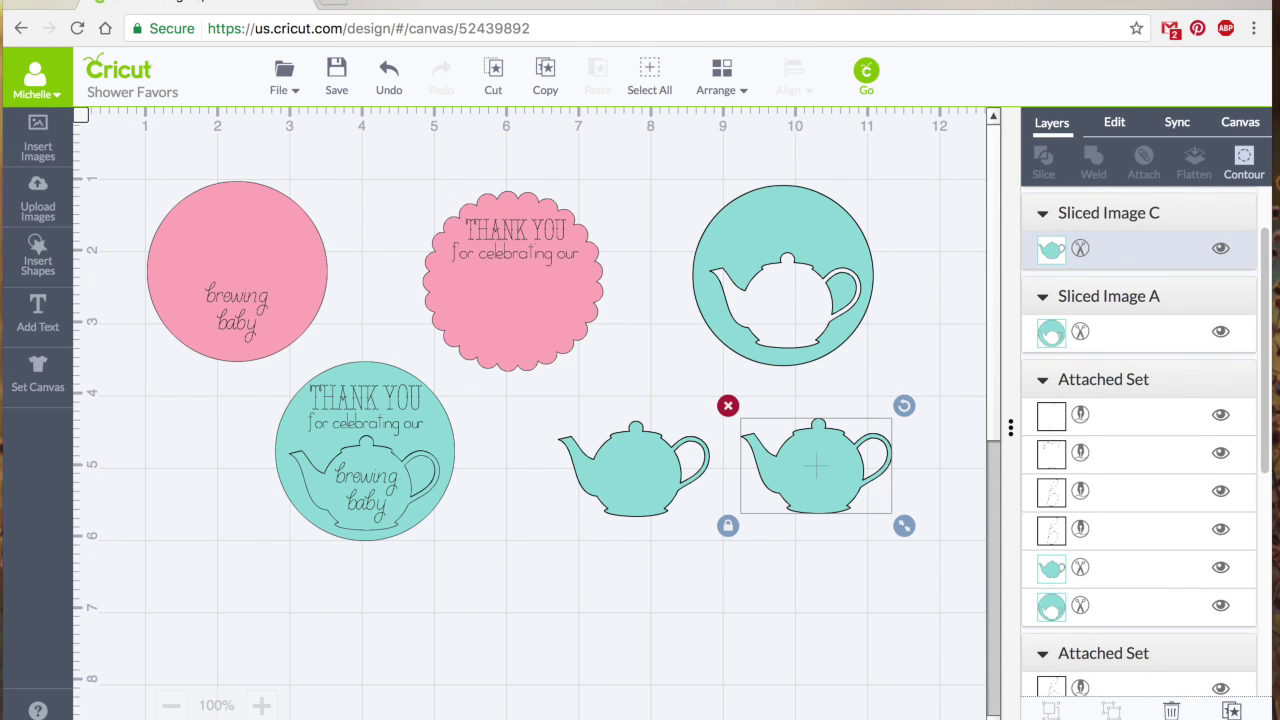
key(Delete)
click(645, 486)
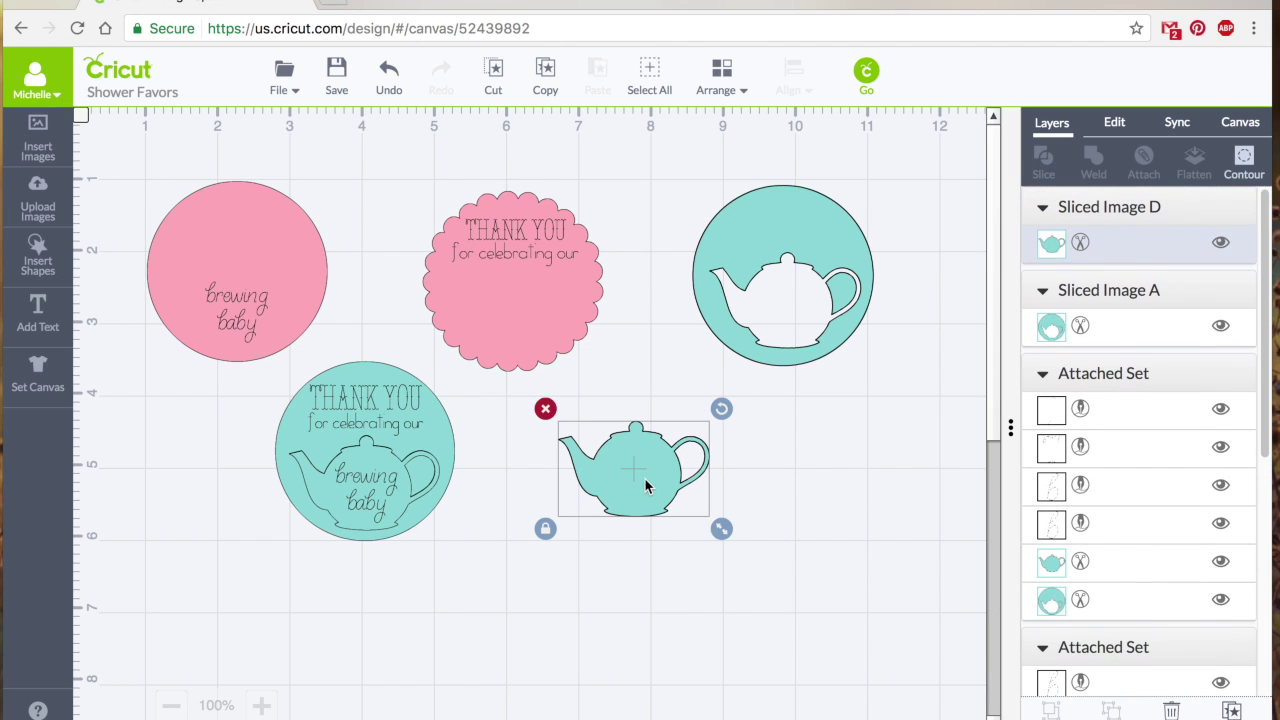
key(Delete)
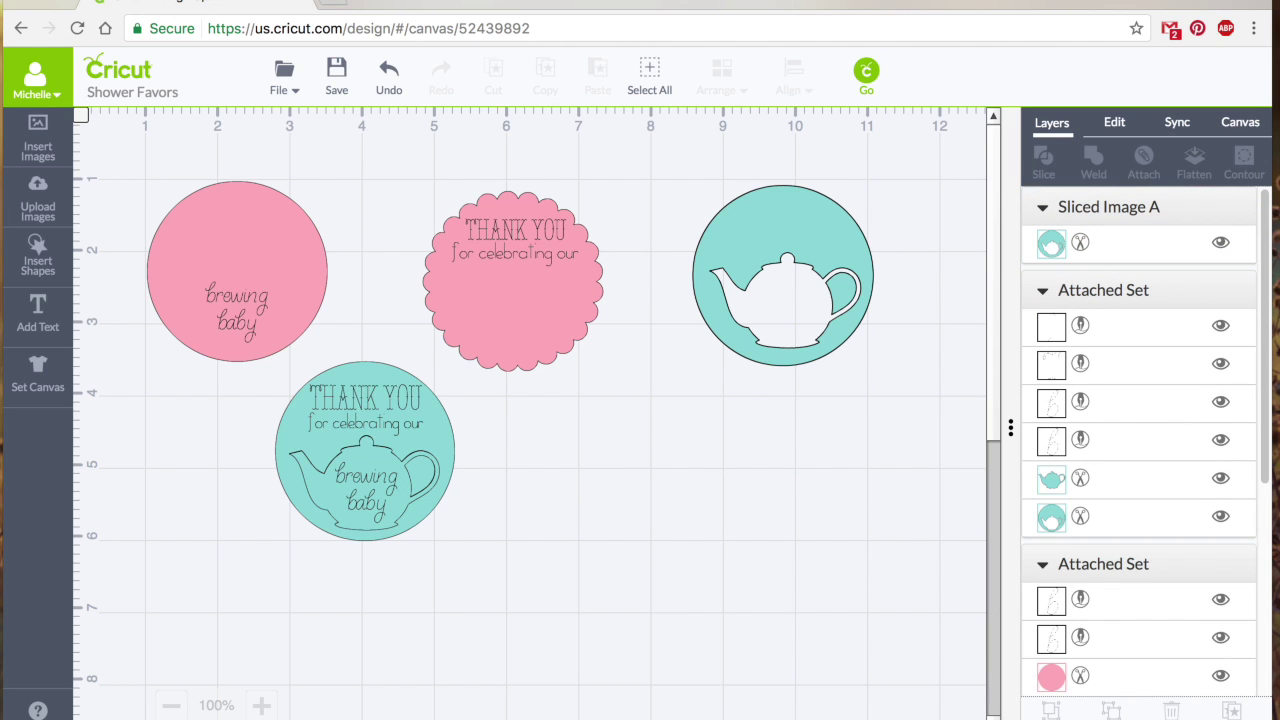